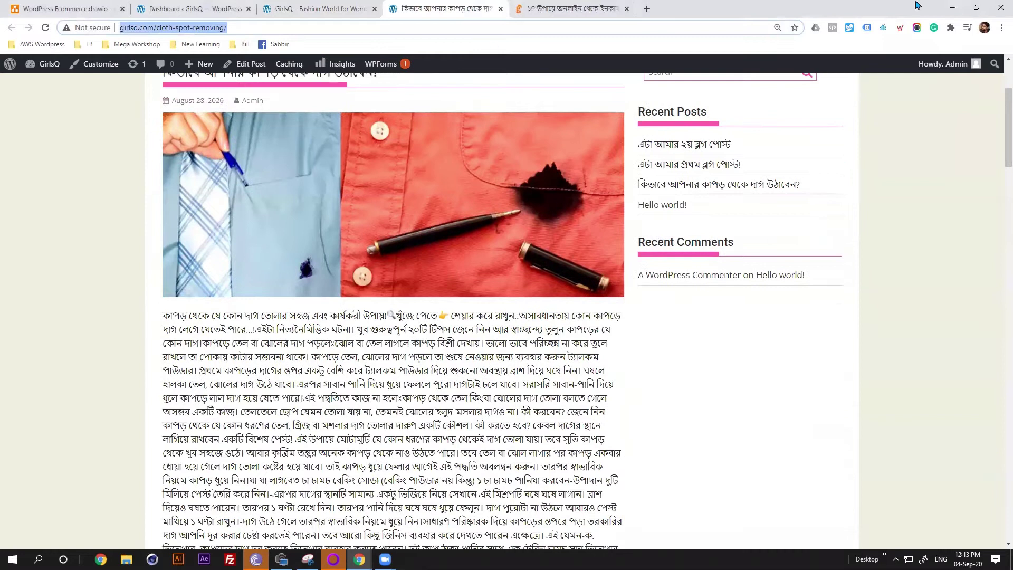
- Search Google for "digital marketing" in a new browser tab
{"action": "left_click", "coordinate": [648, 8]}
{"action": "left_click", "coordinate": [611, 27]}
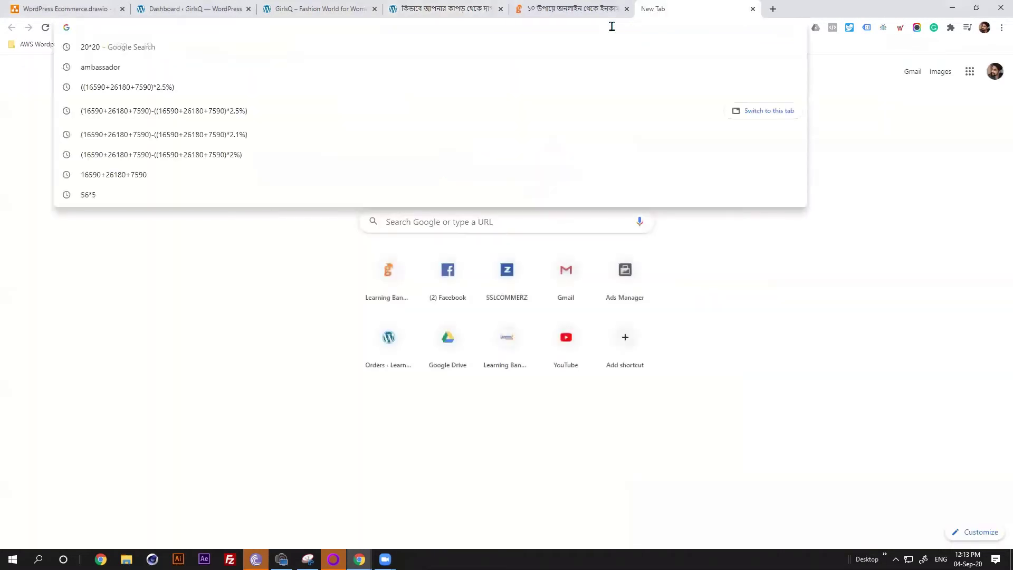
{"action": "type", "text": "y"}
{"action": "key", "text": "BackSpace"}
{"action": "key", "text": "BackSpace"}
{"action": "type", "text": "d"}
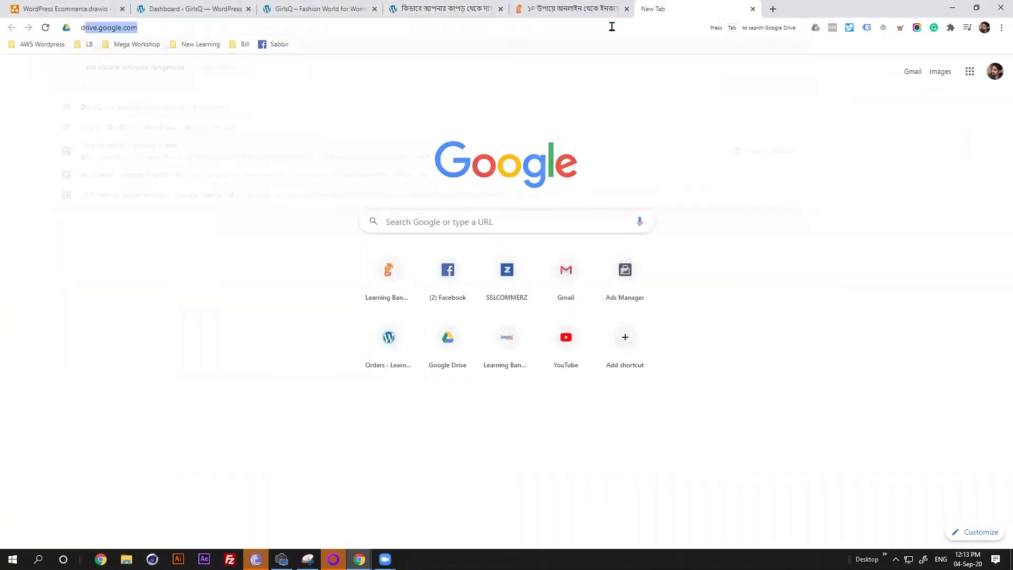
{"action": "type", "text": "igital "}
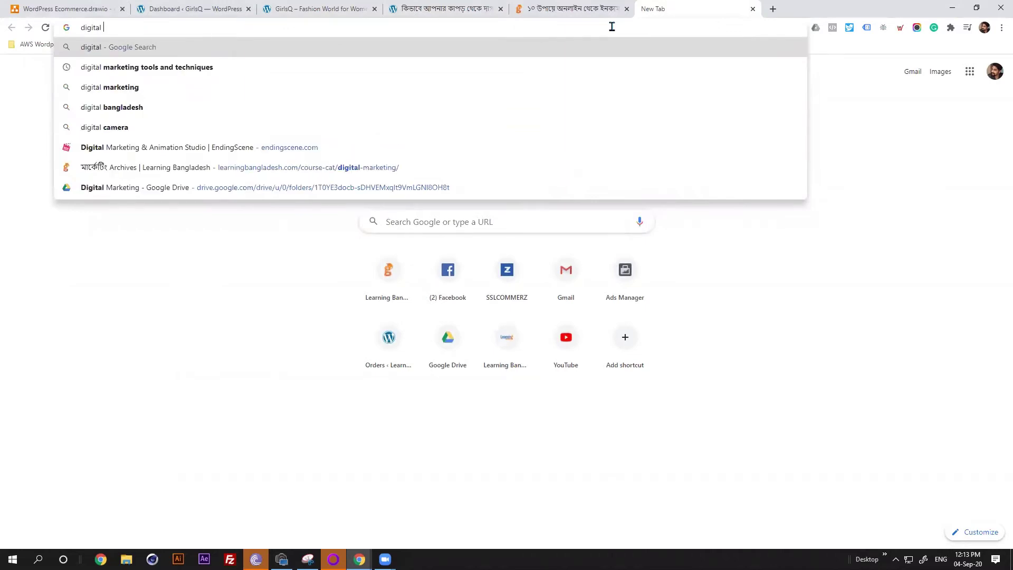
{"action": "type", "text": "marketing"}
{"action": "key", "text": "Return"}
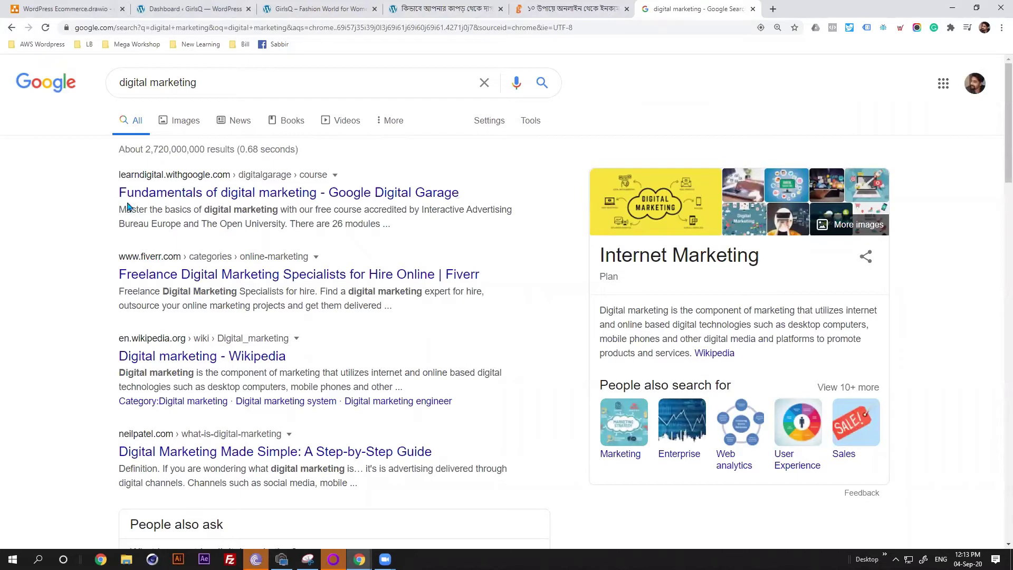
- Highlight the first search result's title and description, and look over the titles and descriptions of the results below
{"action": "left_click_drag", "start_coordinate": [119, 197], "coordinate": [309, 195]}
{"action": "left_click_drag", "start_coordinate": [94, 219], "coordinate": [372, 215]}
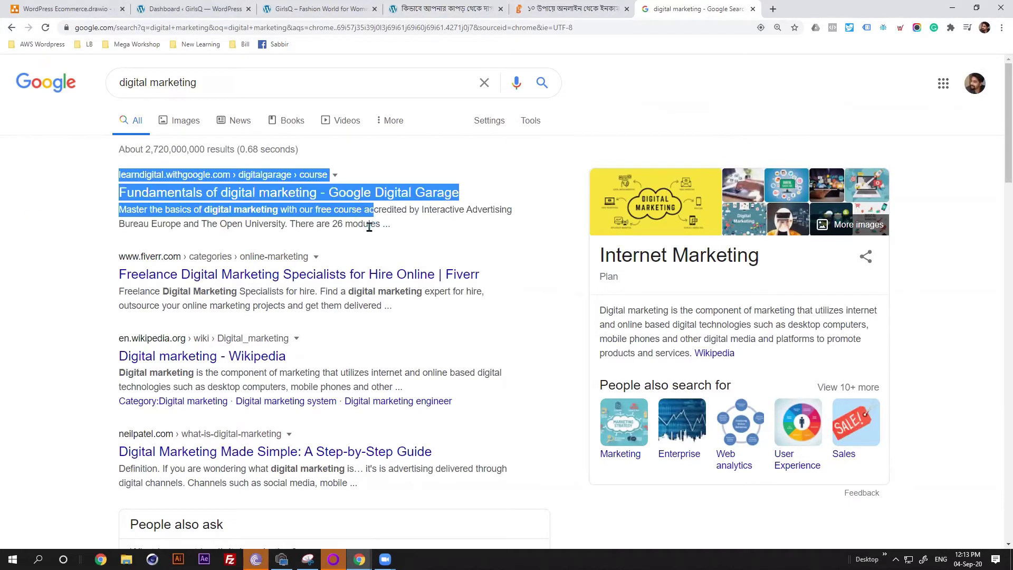
{"action": "scroll", "coordinate": [312, 325], "scroll_direction": "down", "scroll_amount": 4}
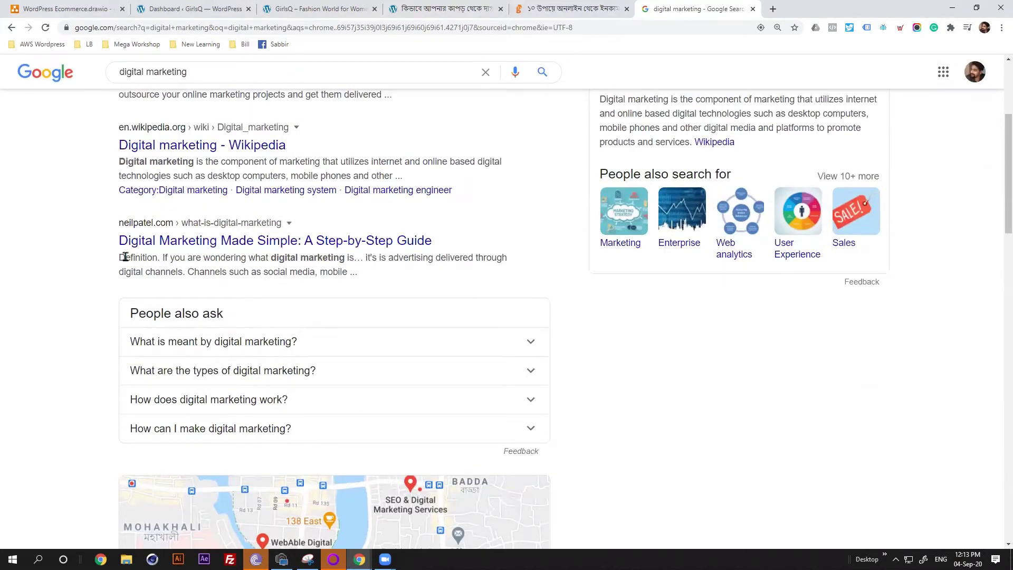
- Return to the GirlsQ cloth-spot-removing blog post and view its title and featured image
{"action": "left_click", "coordinate": [531, 4]}
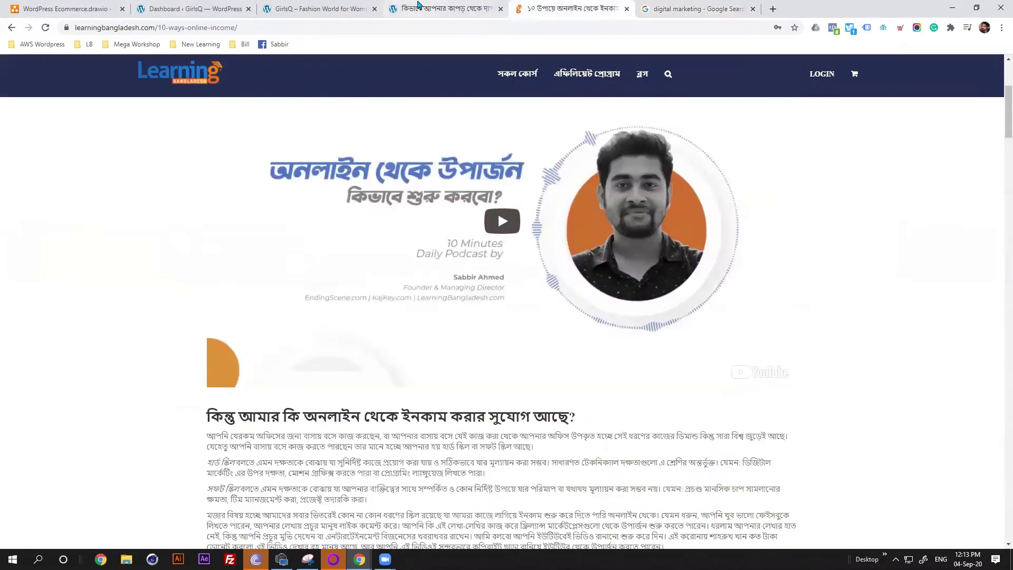
{"action": "left_click", "coordinate": [418, 5]}
{"action": "scroll", "coordinate": [323, 253], "scroll_direction": "up", "scroll_amount": 3}
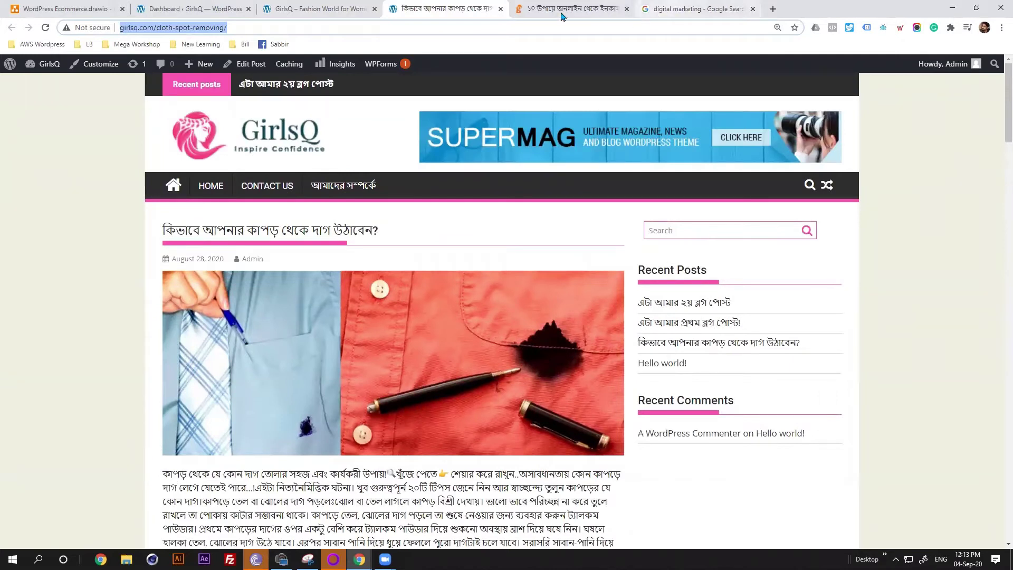
- Open facebook.com in a new browser tab and bring up its news feed
{"action": "left_click", "coordinate": [784, 8]}
{"action": "type", "text": "facebook.com"}
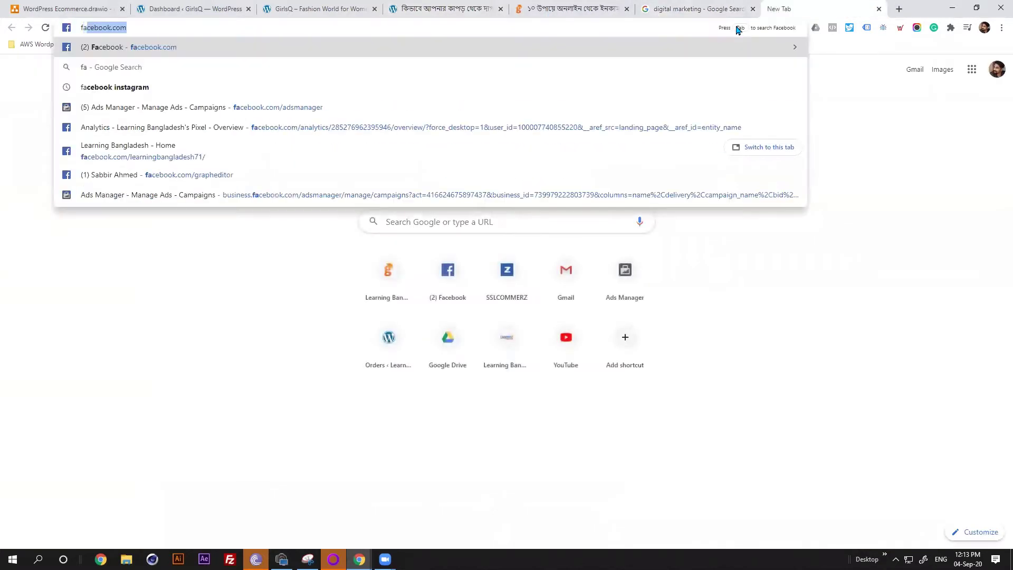
{"action": "key", "text": "Return"}
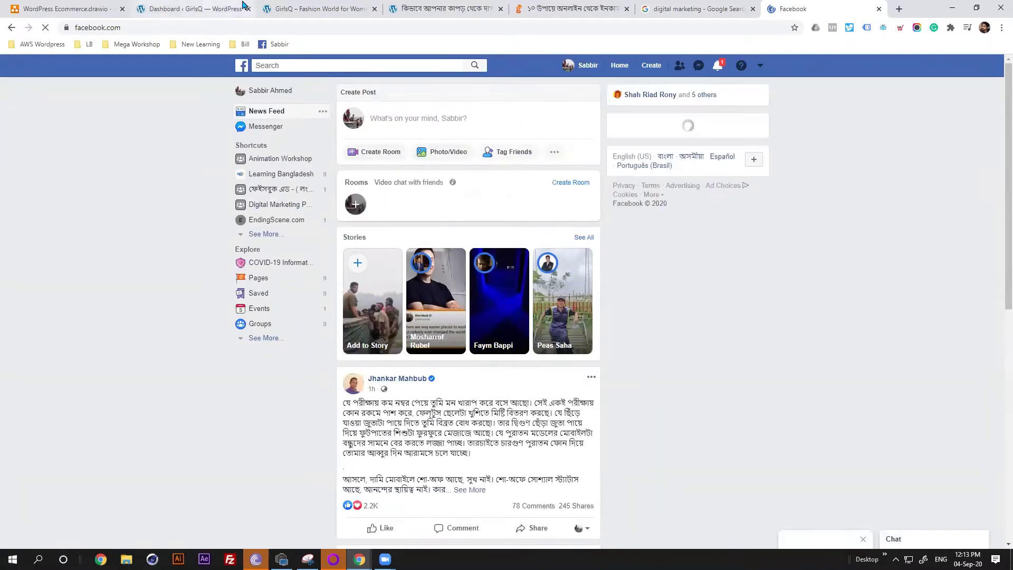
{"action": "left_click", "coordinate": [278, 9]}
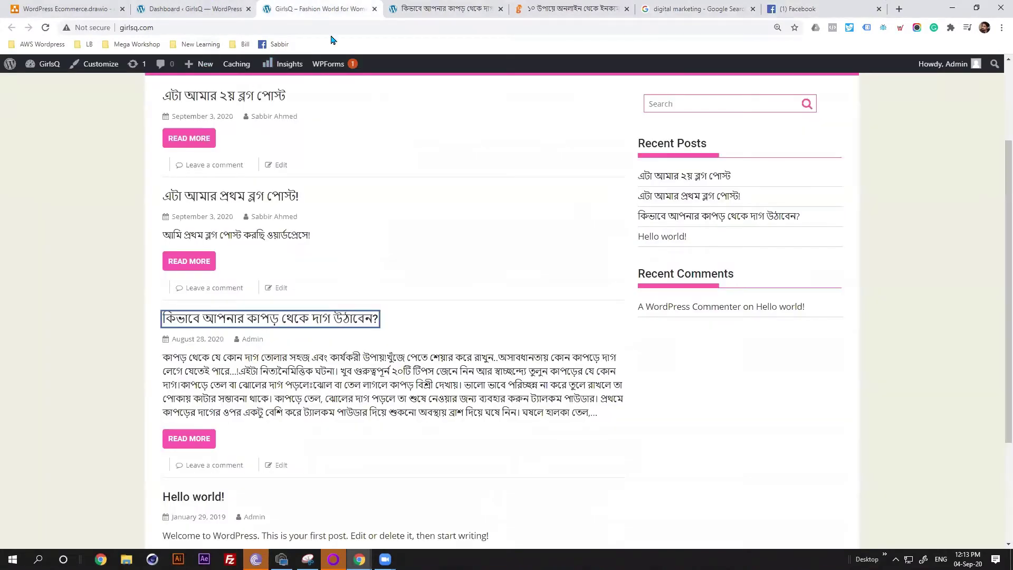
{"action": "key", "text": "ctrl+Tab"}
{"action": "left_click", "coordinate": [802, 9]}
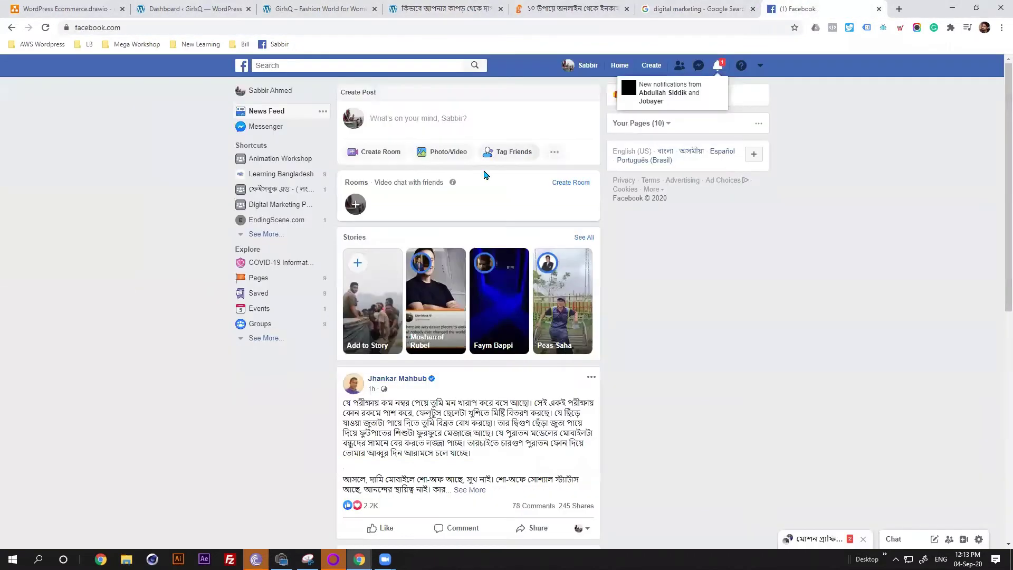
{"action": "left_click", "coordinate": [409, 133]}
{"action": "type", "text": "http://girlsq.com/cloth-spot-removing/"}
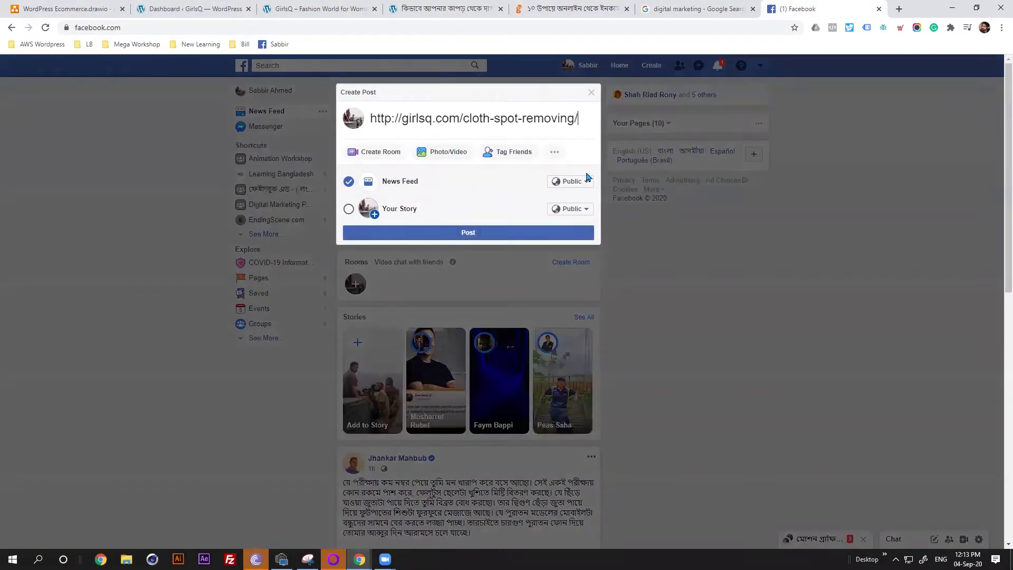
{"action": "left_click", "coordinate": [569, 190]}
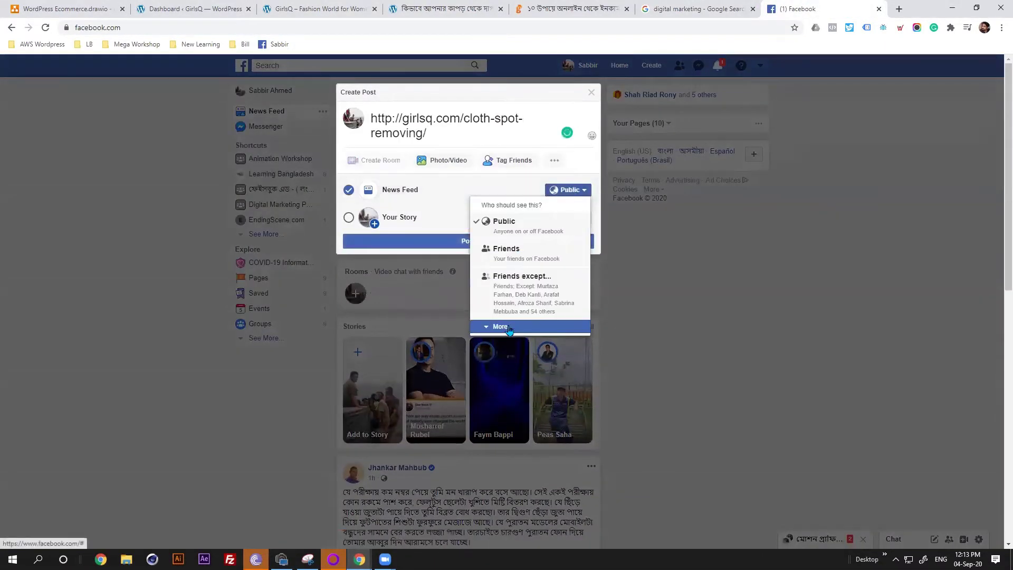
{"action": "left_click", "coordinate": [501, 326]}
{"action": "left_click", "coordinate": [515, 364]}
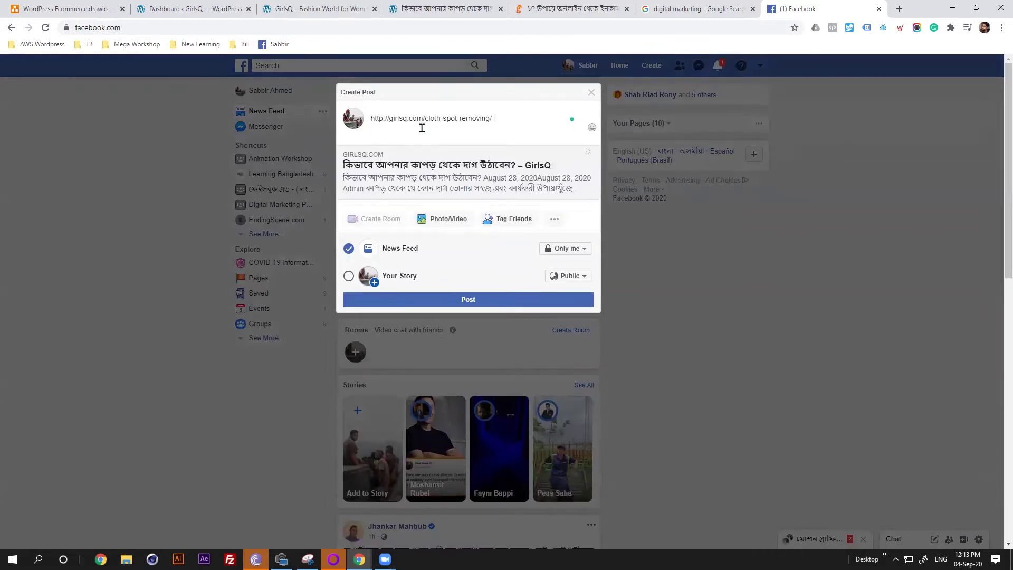
{"action": "left_click", "coordinate": [468, 299]}
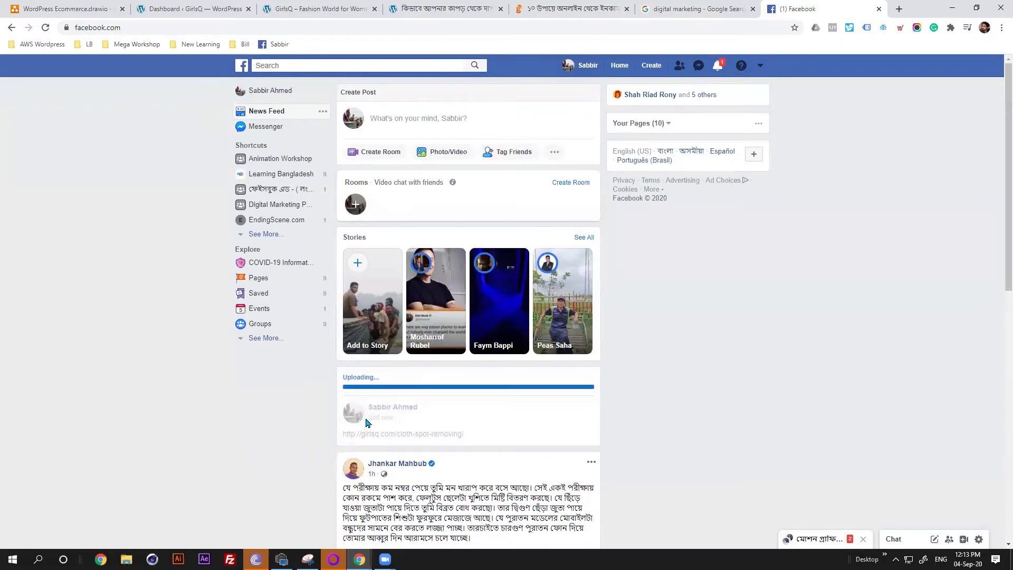
- Examine the shared link's image, title and description preview in the news feed, and view the GirlsQ home page
{"action": "scroll", "coordinate": [368, 422], "scroll_direction": "down", "scroll_amount": 1}
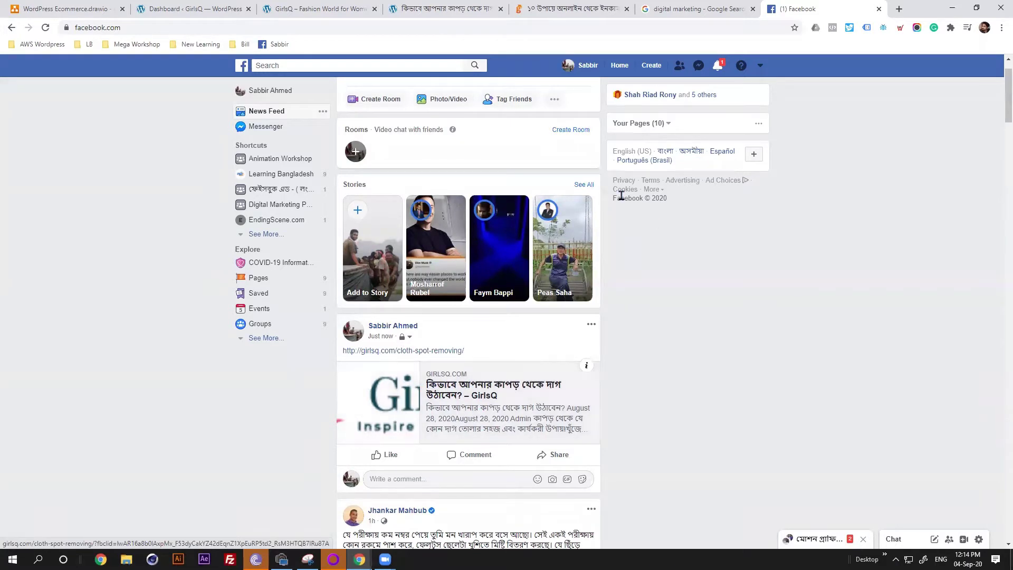
{"action": "scroll", "coordinate": [532, 358], "scroll_direction": "up", "scroll_amount": 1}
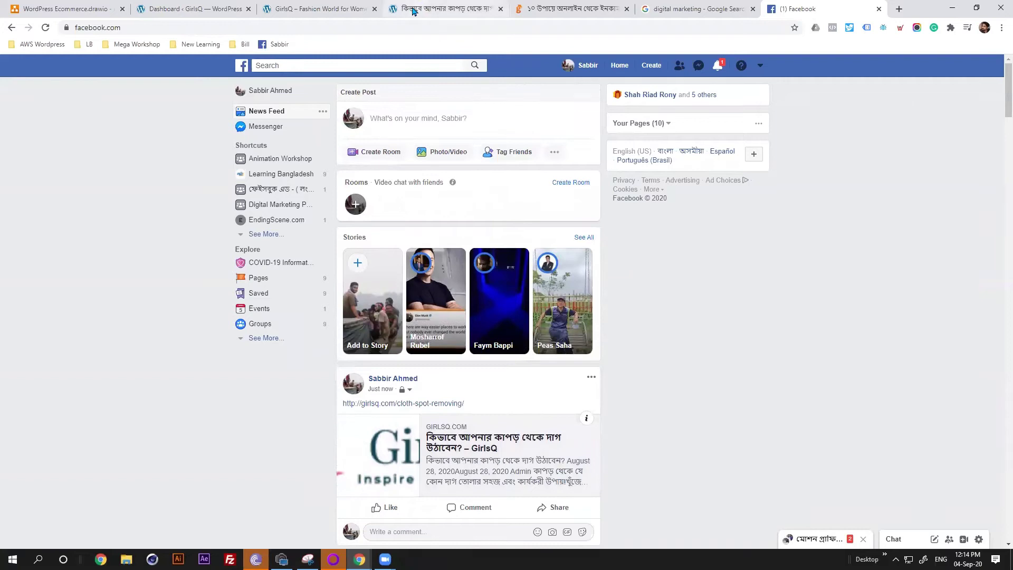
{"action": "left_click", "coordinate": [321, 8]}
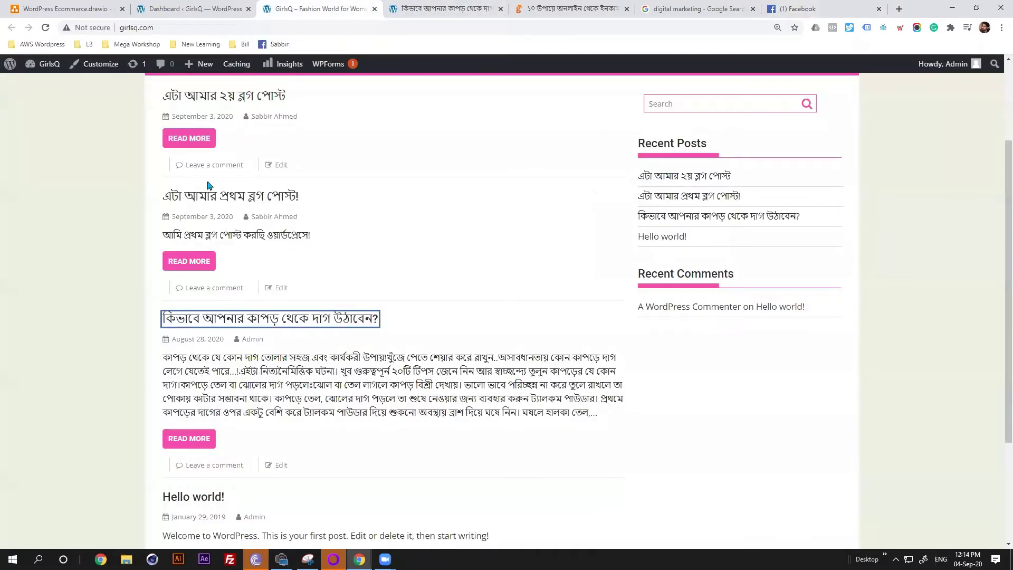
{"action": "scroll", "coordinate": [294, 217], "scroll_direction": "up", "scroll_amount": 5}
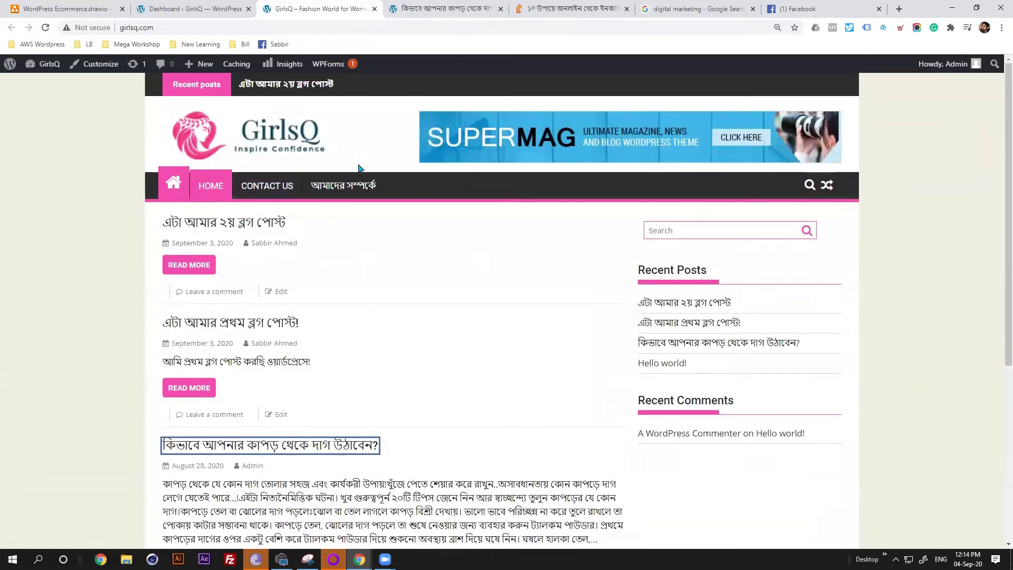
- Open the page for adding new plugins in the GirlsQ WordPress dashboard and browse the featured plugins
{"action": "left_click", "coordinate": [195, 9]}
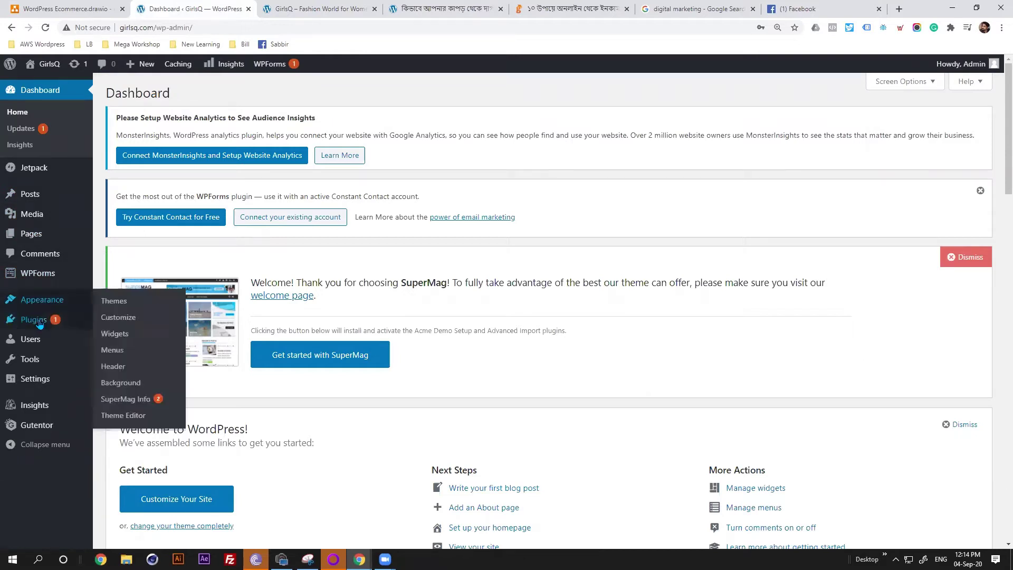
{"action": "mouse_move", "coordinate": [45, 326]}
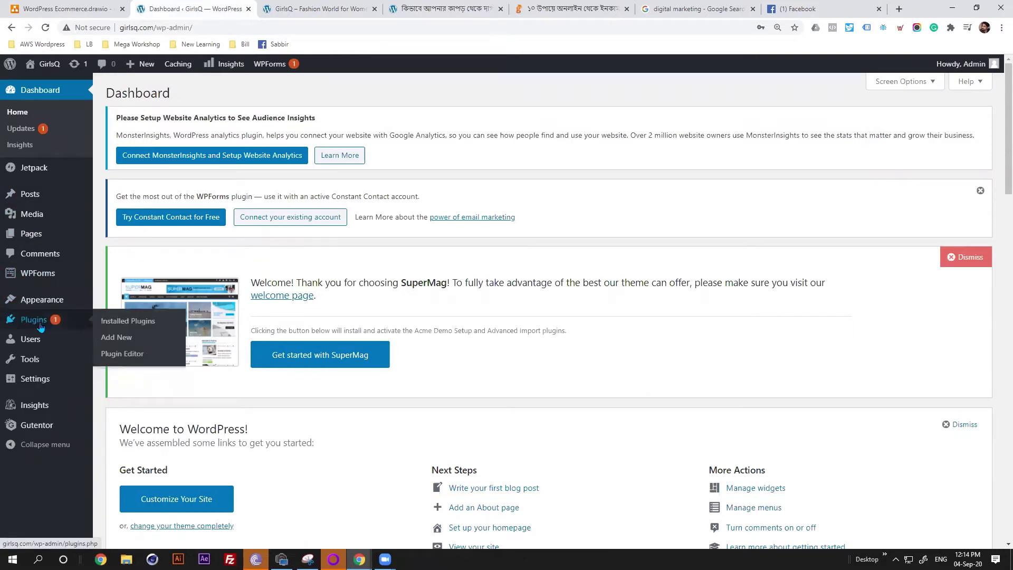
{"action": "left_click", "coordinate": [117, 337]}
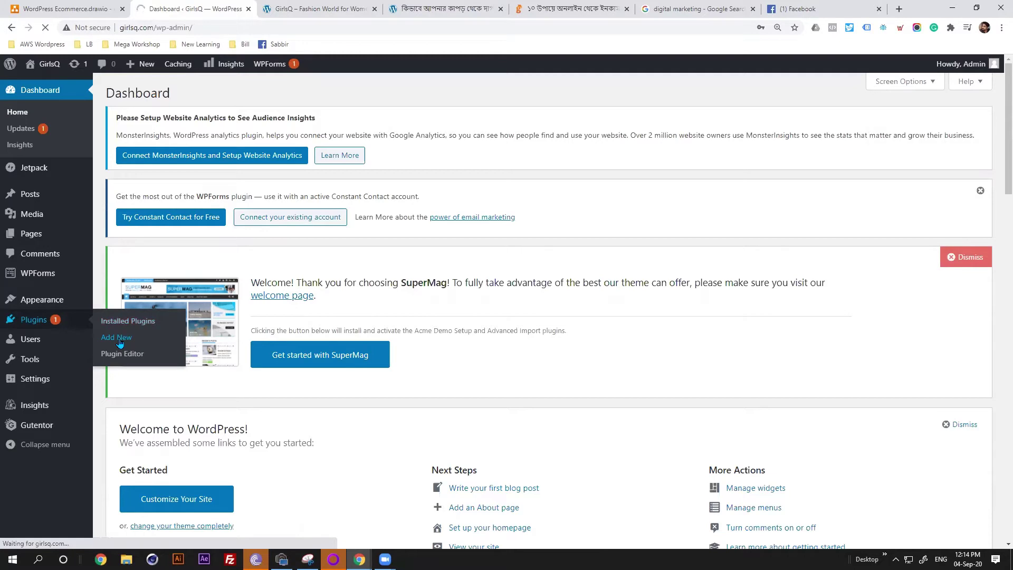
{"action": "scroll", "coordinate": [224, 291], "scroll_direction": "down", "scroll_amount": 3}
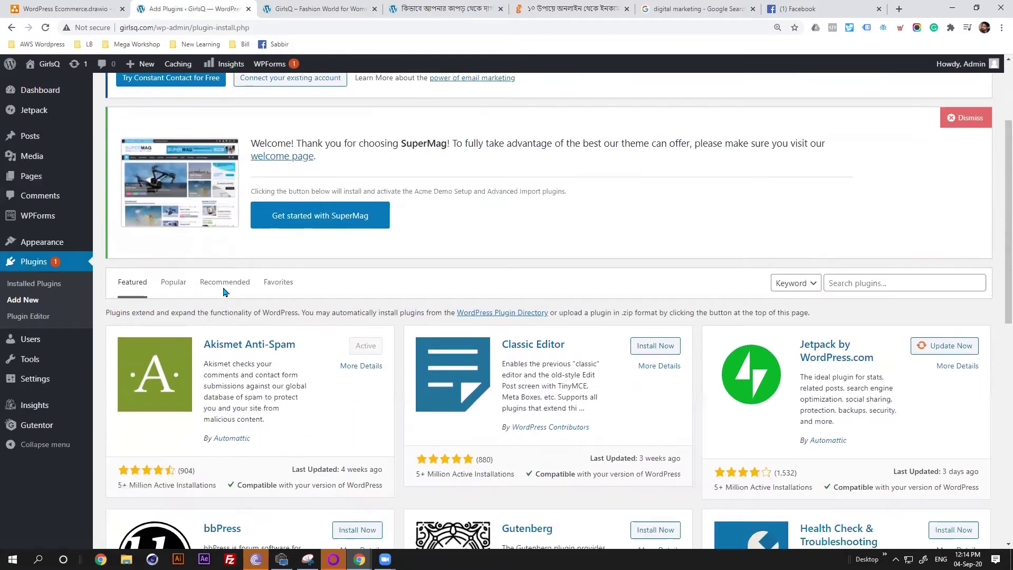
{"action": "scroll", "coordinate": [224, 292], "scroll_direction": "down", "scroll_amount": 3}
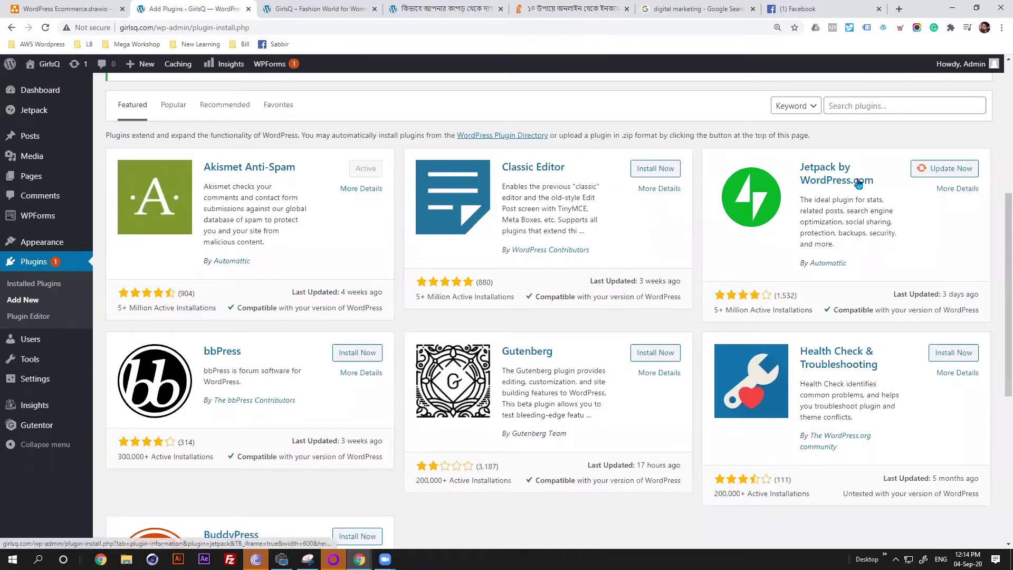
{"action": "scroll", "coordinate": [188, 452], "scroll_direction": "down", "scroll_amount": 5}
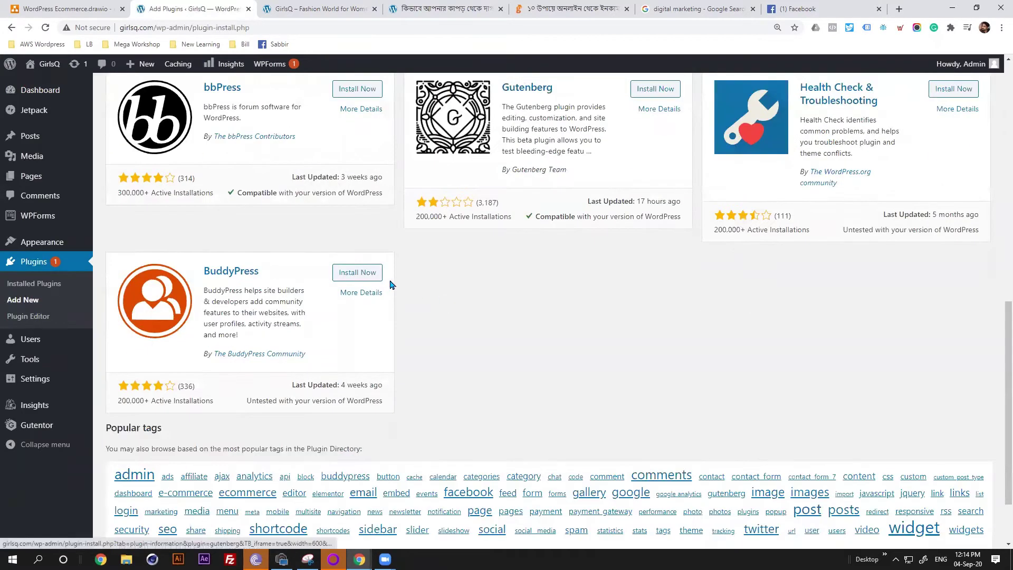
{"action": "scroll", "coordinate": [391, 285], "scroll_direction": "up", "scroll_amount": 12}
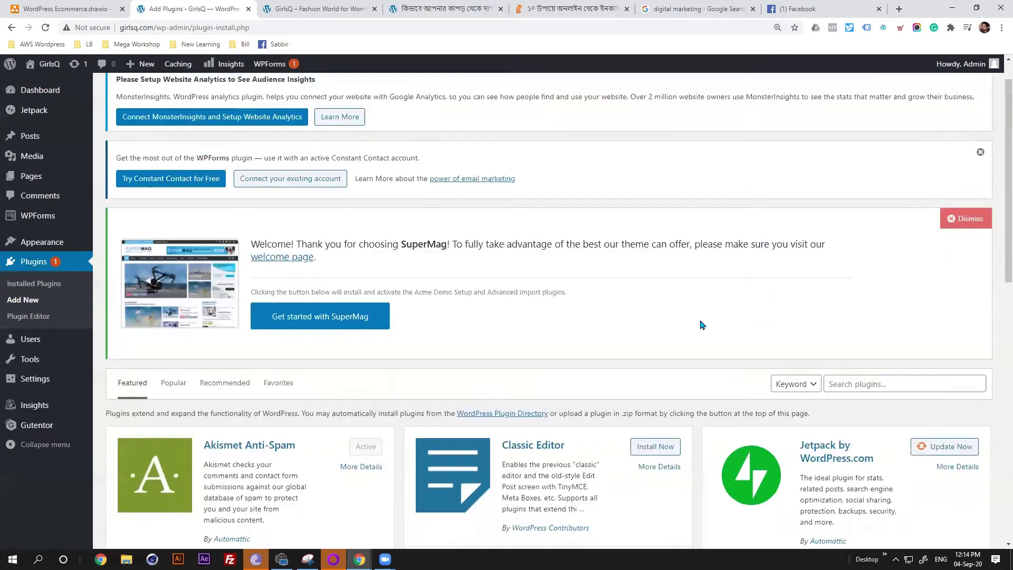
- Search the plugin directory for "SEO" by keyword
{"action": "scroll", "coordinate": [702, 324], "scroll_direction": "down", "scroll_amount": 1}
{"action": "left_click", "coordinate": [866, 317]}
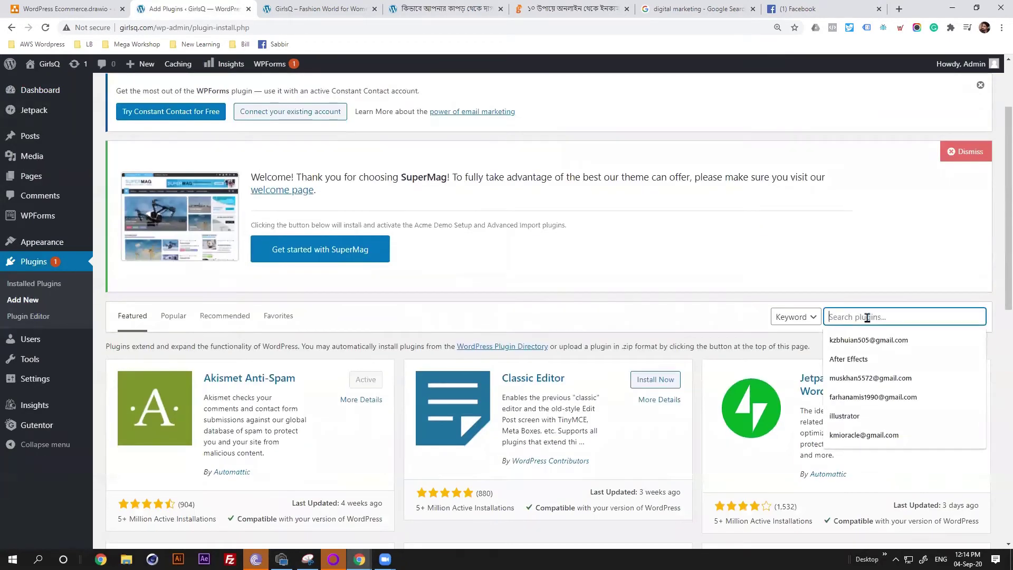
{"action": "type", "text": "SE"}
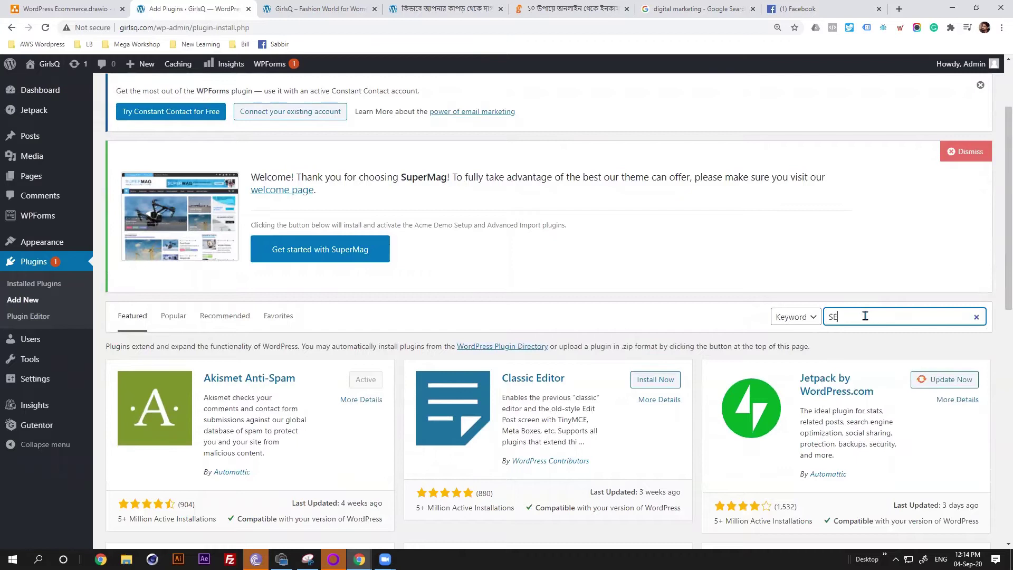
{"action": "type", "text": "O"}
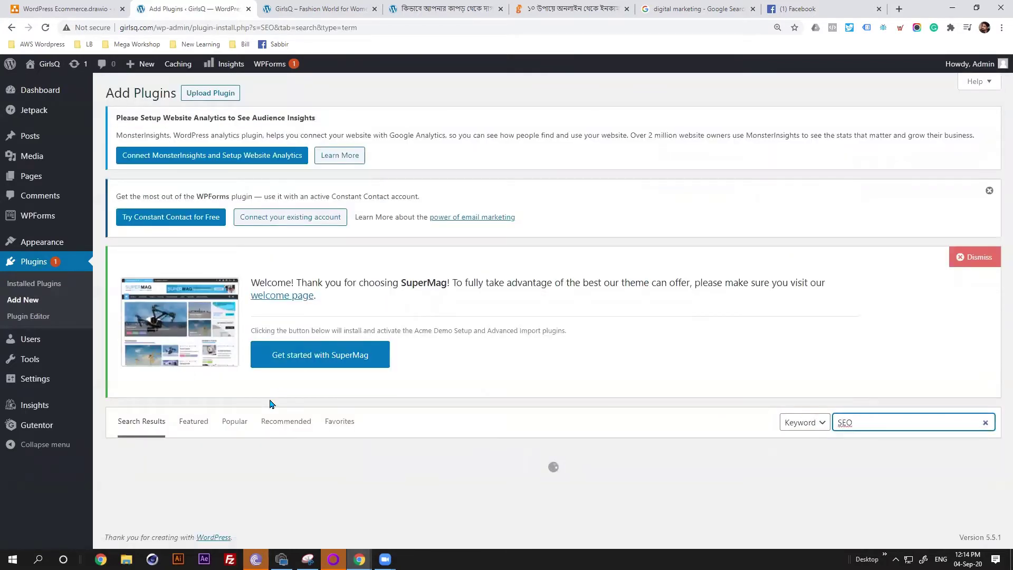
- Compare the SEO plugins found, examining their descriptions, star ratings and active installation numbers
{"action": "scroll", "coordinate": [270, 404], "scroll_direction": "down", "scroll_amount": 4}
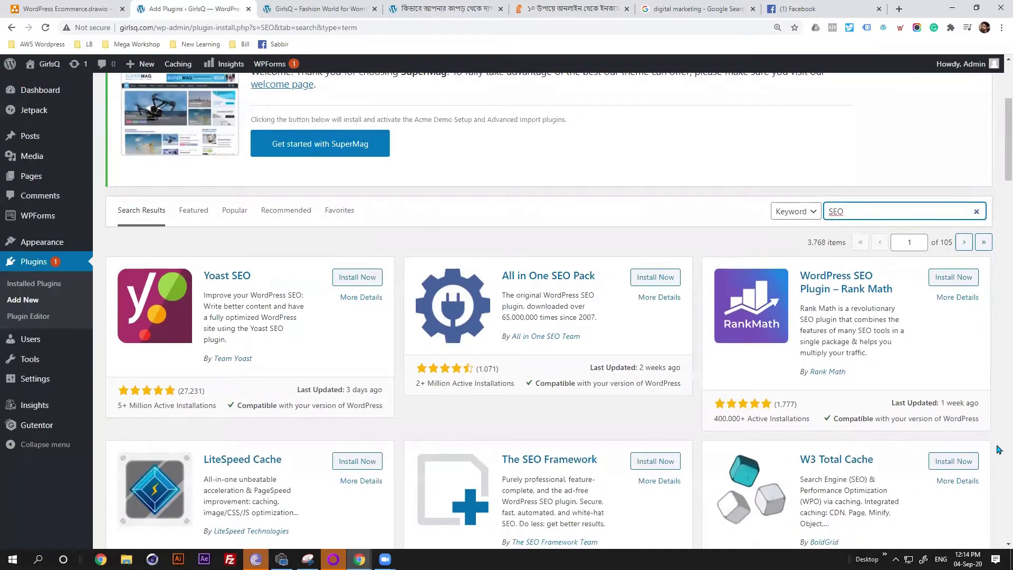
{"action": "scroll", "coordinate": [781, 493], "scroll_direction": "down", "scroll_amount": 1}
{"action": "scroll", "coordinate": [612, 311], "scroll_direction": "down", "scroll_amount": 10}
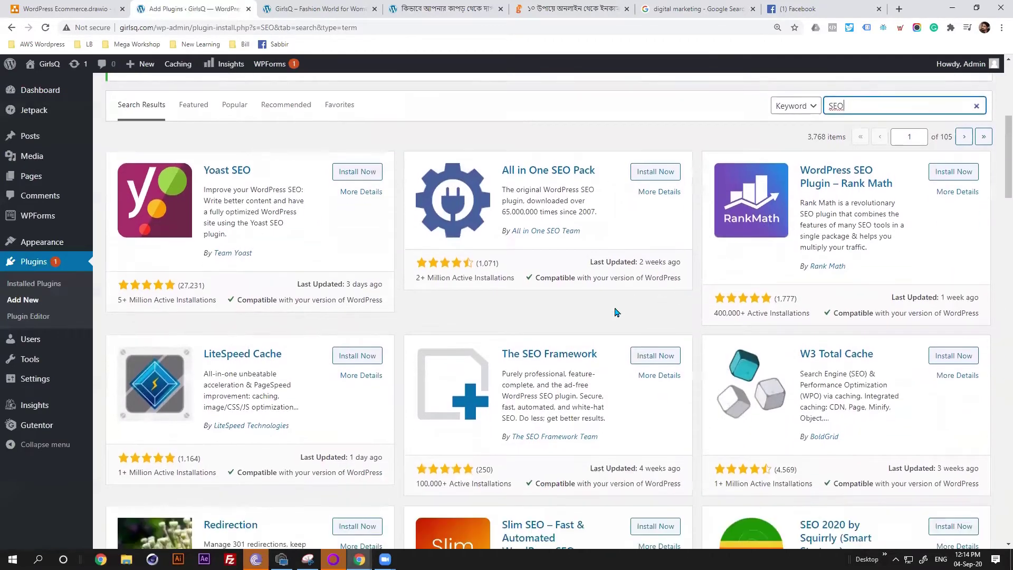
{"action": "scroll", "coordinate": [411, 348], "scroll_direction": "down", "scroll_amount": 8}
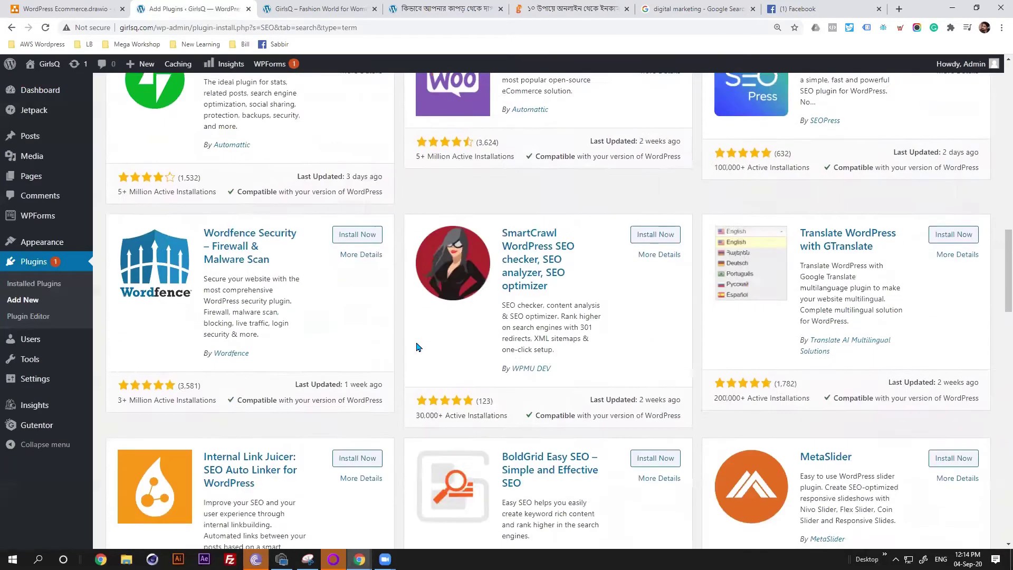
{"action": "scroll", "coordinate": [430, 366], "scroll_direction": "up", "scroll_amount": 18}
{"action": "scroll", "coordinate": [439, 365], "scroll_direction": "up", "scroll_amount": 3}
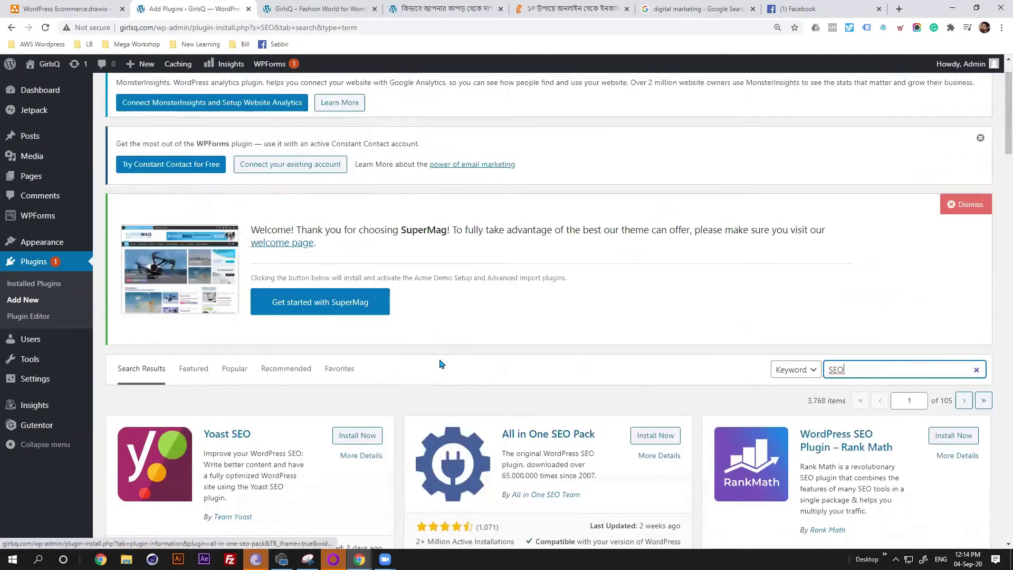
{"action": "scroll", "coordinate": [528, 354], "scroll_direction": "down", "scroll_amount": 3}
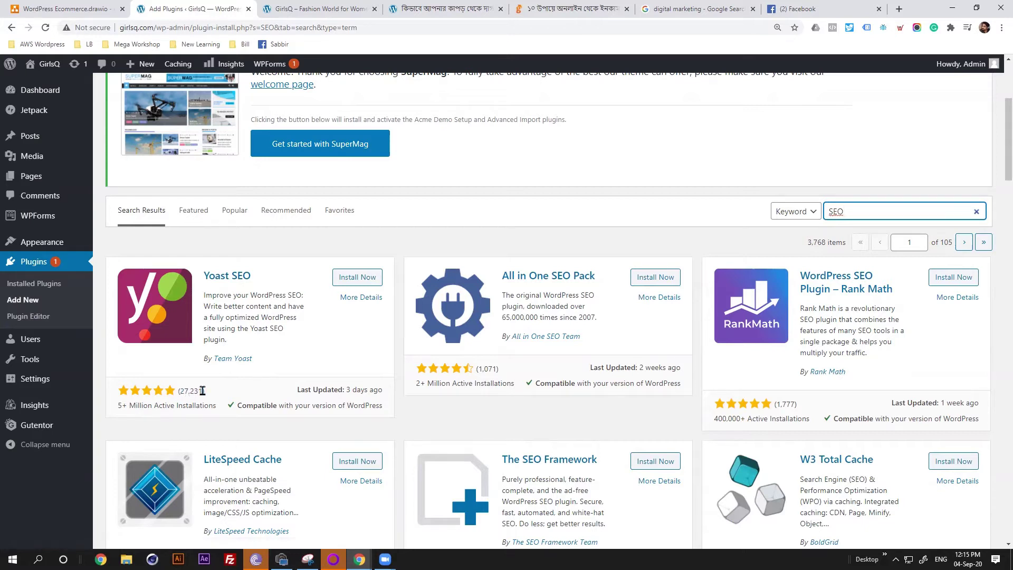
- Install the Yoast SEO plugin from the search results and activate it
{"action": "left_click_drag", "start_coordinate": [183, 391], "coordinate": [151, 407]}
{"action": "left_click", "coordinate": [200, 407]}
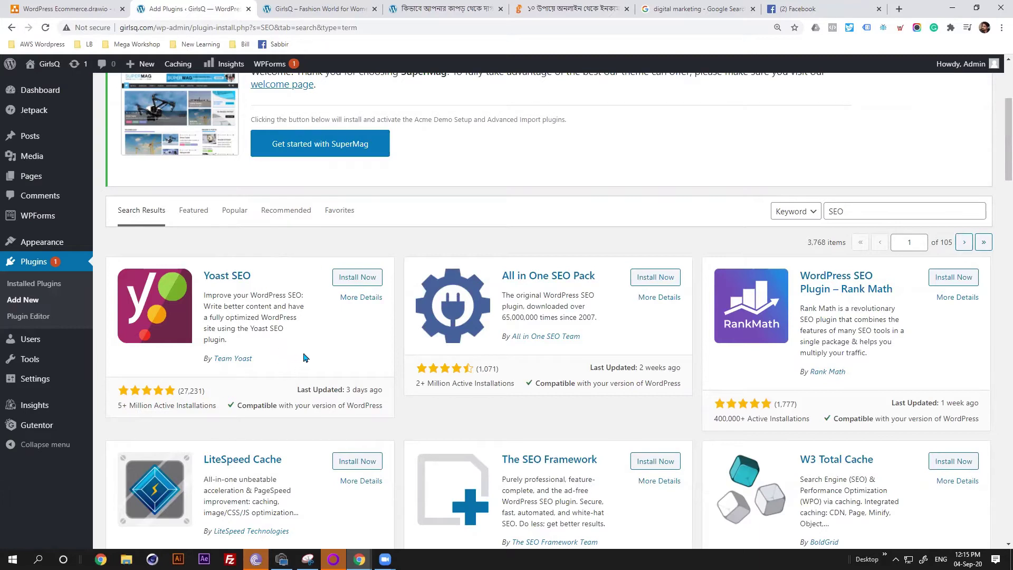
{"action": "scroll", "coordinate": [327, 337], "scroll_direction": "up", "scroll_amount": 2}
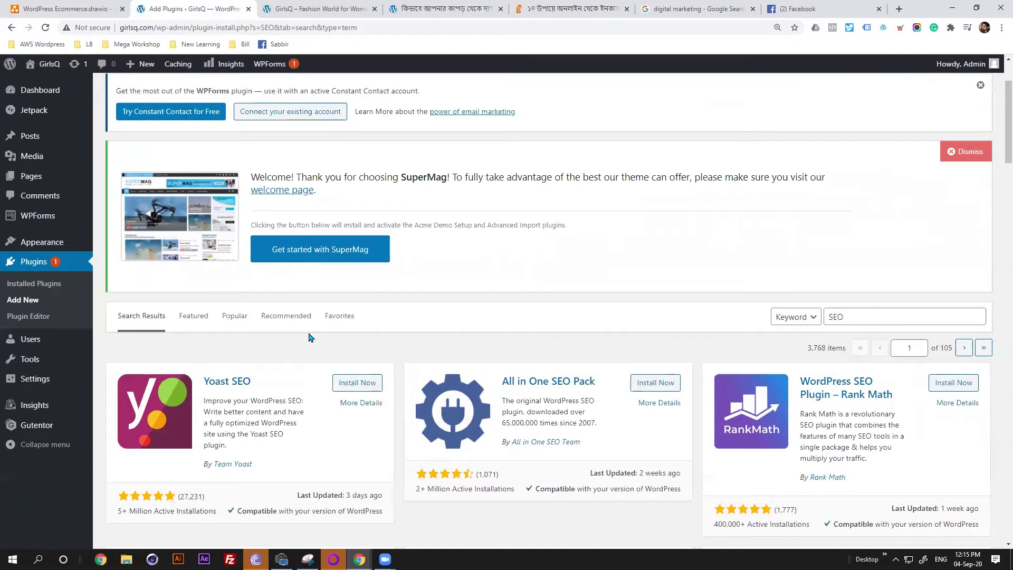
{"action": "scroll", "coordinate": [295, 348], "scroll_direction": "down", "scroll_amount": 1}
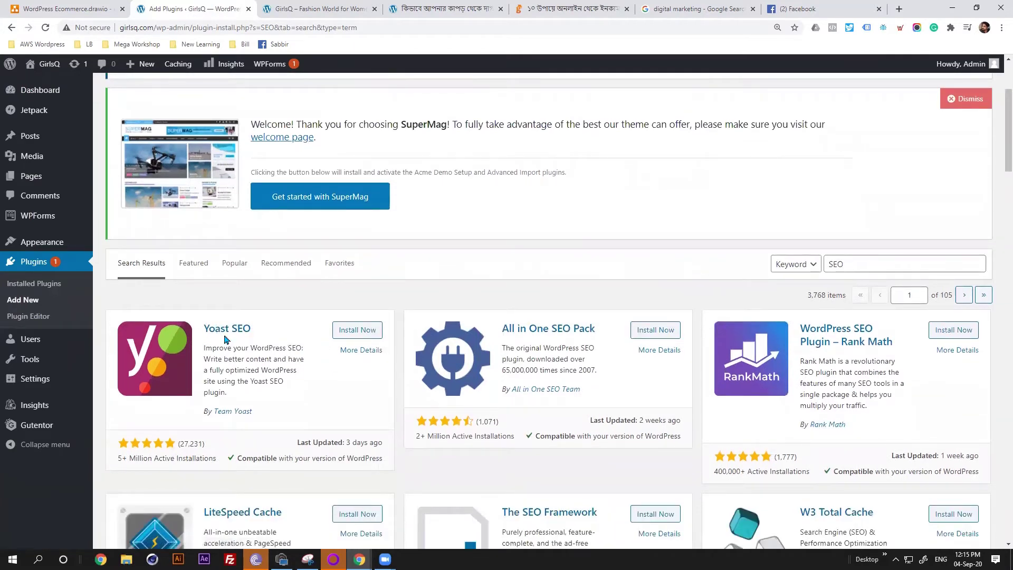
{"action": "left_click", "coordinate": [355, 330]}
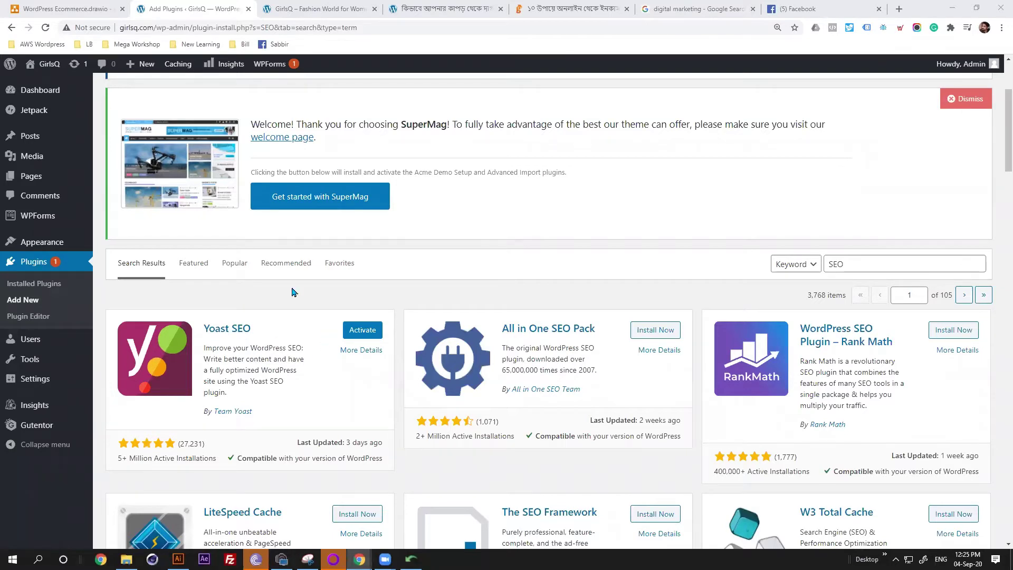
{"action": "left_click", "coordinate": [370, 330]}
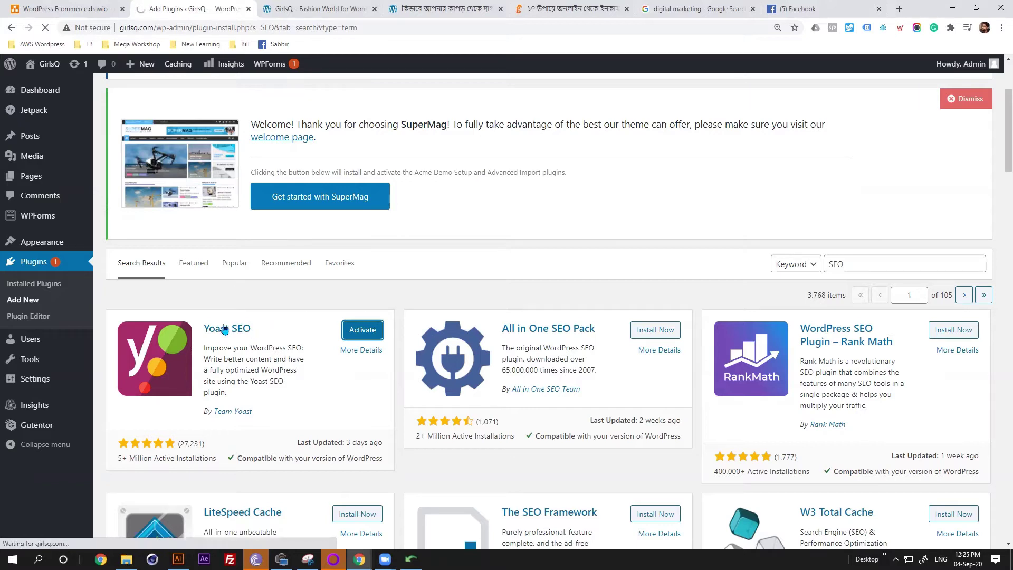
- Open the general settings of Yoast SEO and look through its Features settings
{"action": "scroll", "coordinate": [323, 263], "scroll_direction": "down", "scroll_amount": 2}
{"action": "scroll", "coordinate": [328, 271], "scroll_direction": "up", "scroll_amount": 2}
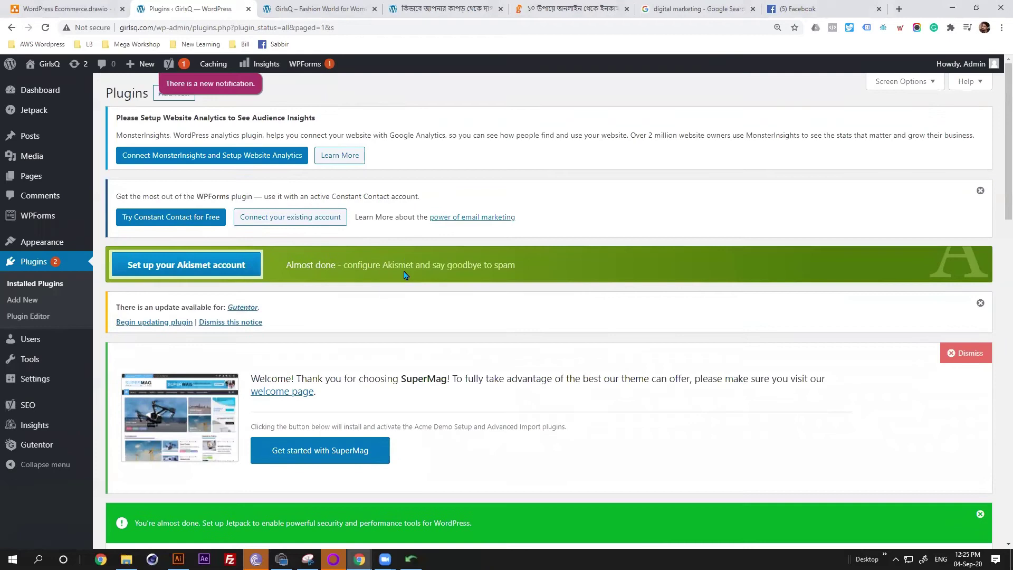
{"action": "scroll", "coordinate": [391, 215], "scroll_direction": "down", "scroll_amount": 1}
{"action": "scroll", "coordinate": [389, 213], "scroll_direction": "up", "scroll_amount": 1}
{"action": "mouse_move", "coordinate": [37, 410]}
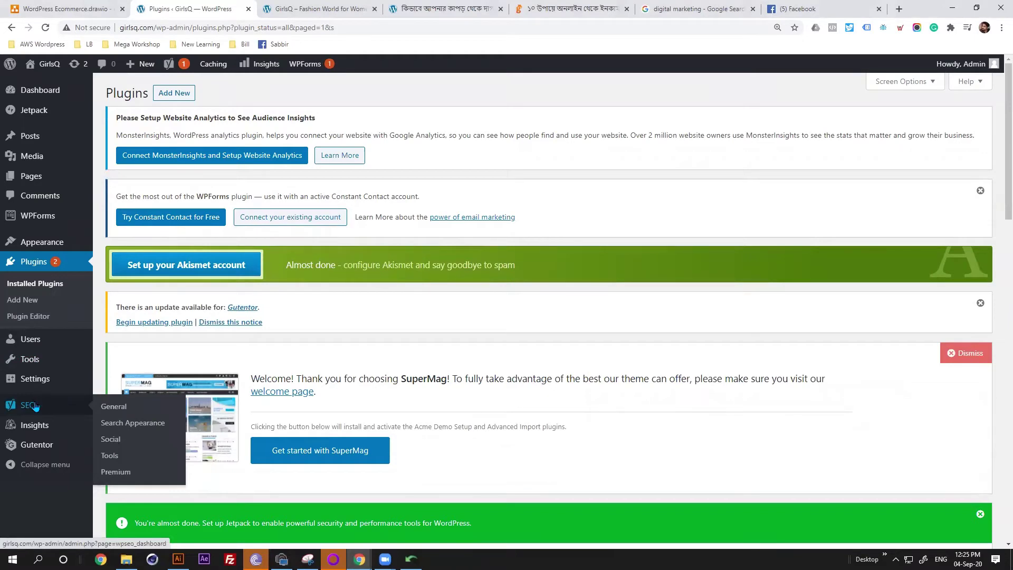
{"action": "left_click", "coordinate": [114, 406]}
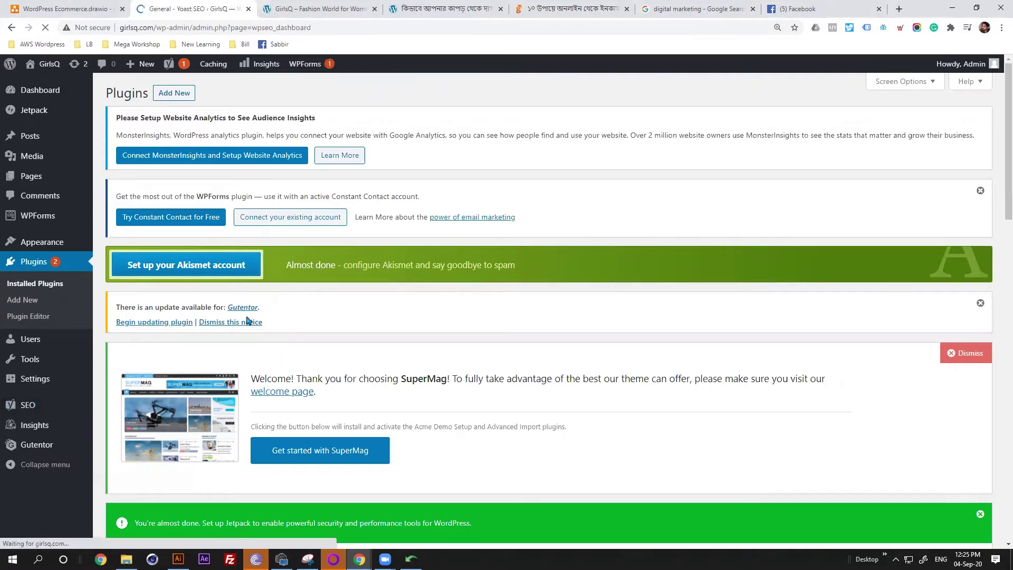
{"action": "scroll", "coordinate": [326, 252], "scroll_direction": "down", "scroll_amount": 11}
{"action": "scroll", "coordinate": [326, 252], "scroll_direction": "up", "scroll_amount": 6}
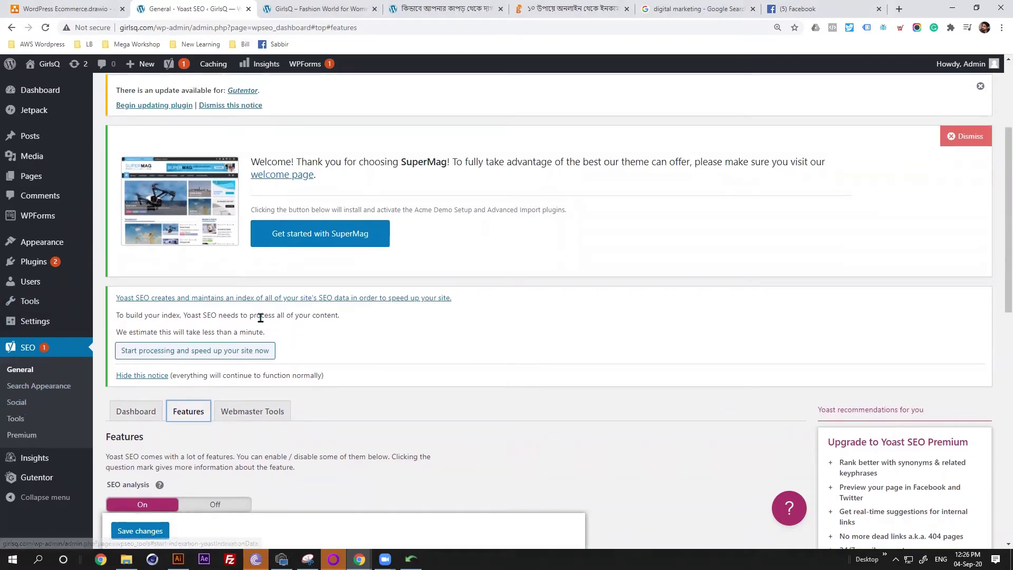
{"action": "scroll", "coordinate": [260, 317], "scroll_direction": "up", "scroll_amount": 2}
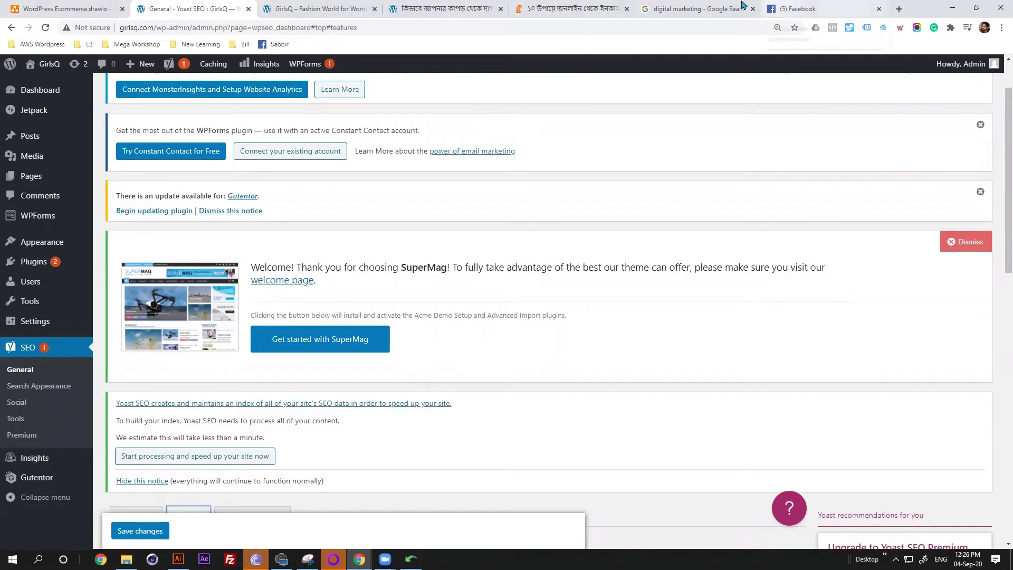
- Check the shared link's preview on Facebook, and look through the published cloth-spot-removing post on the GirlsQ site
{"action": "left_click", "coordinate": [818, 9]}
{"action": "scroll", "coordinate": [486, 351], "scroll_direction": "down", "scroll_amount": 1}
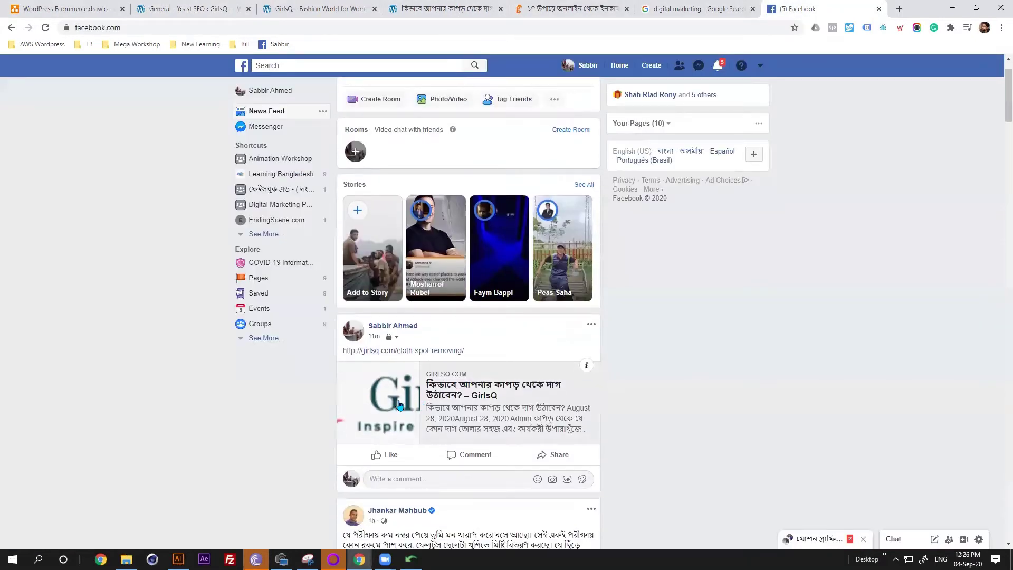
{"action": "left_click", "coordinate": [319, 6]}
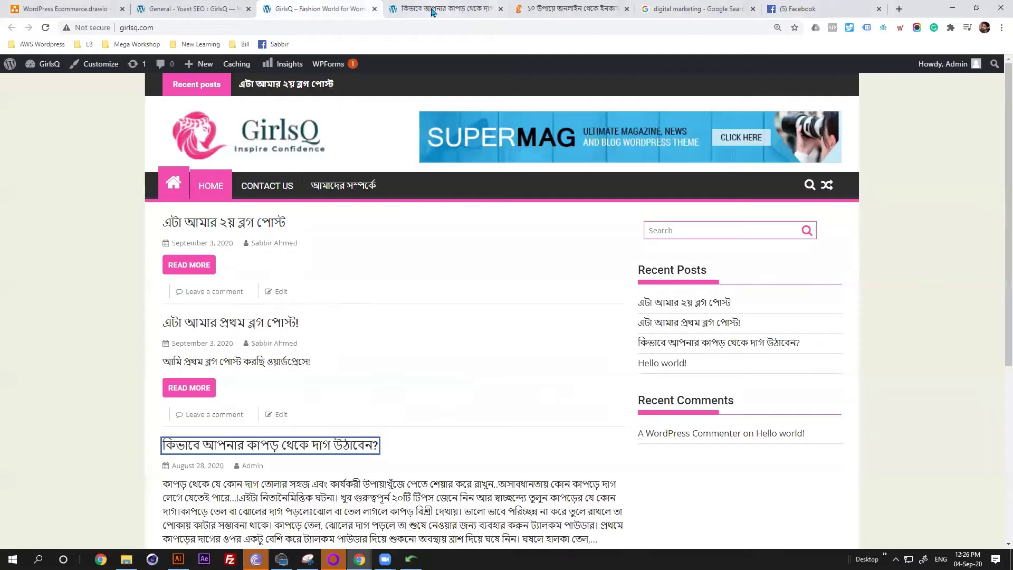
{"action": "left_click", "coordinate": [413, 10]}
{"action": "scroll", "coordinate": [213, 194], "scroll_direction": "down", "scroll_amount": 10}
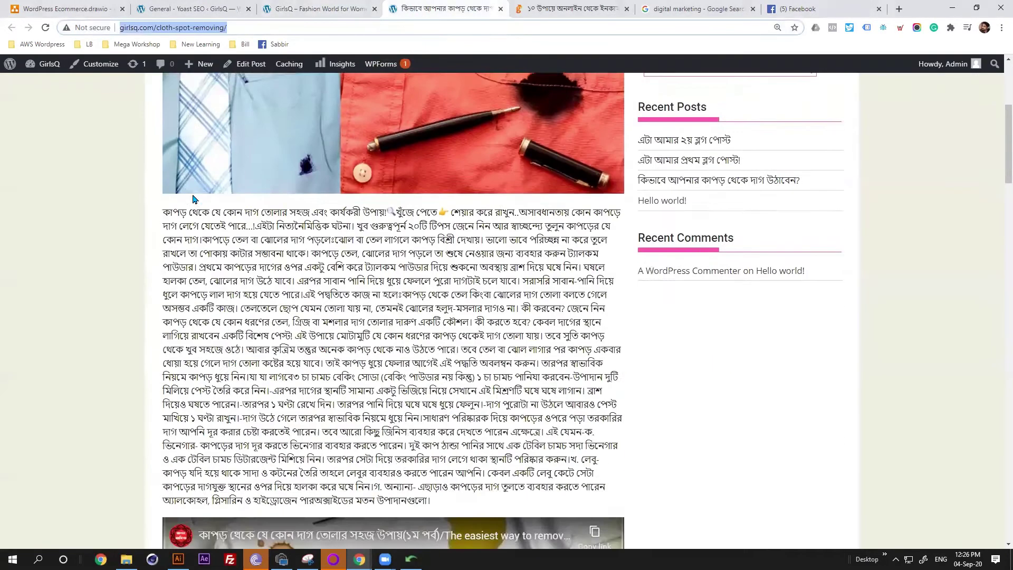
{"action": "scroll", "coordinate": [213, 194], "scroll_direction": "up", "scroll_amount": 10}
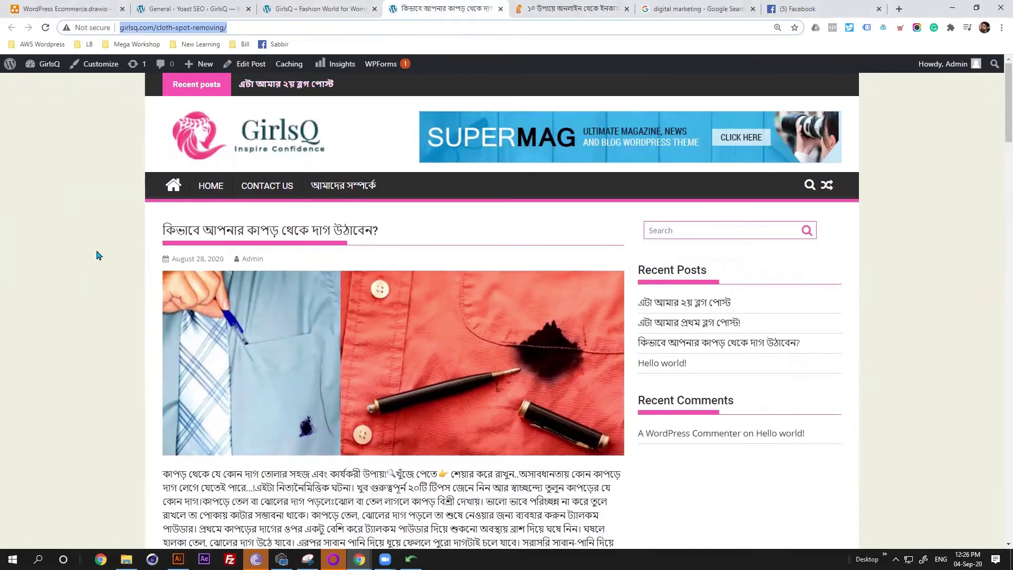
{"action": "scroll", "coordinate": [289, 324], "scroll_direction": "down", "scroll_amount": 6}
{"action": "scroll", "coordinate": [289, 321], "scroll_direction": "up", "scroll_amount": 6}
- Open the cloth-spot-removing post for editing
{"action": "left_click", "coordinate": [254, 64]}
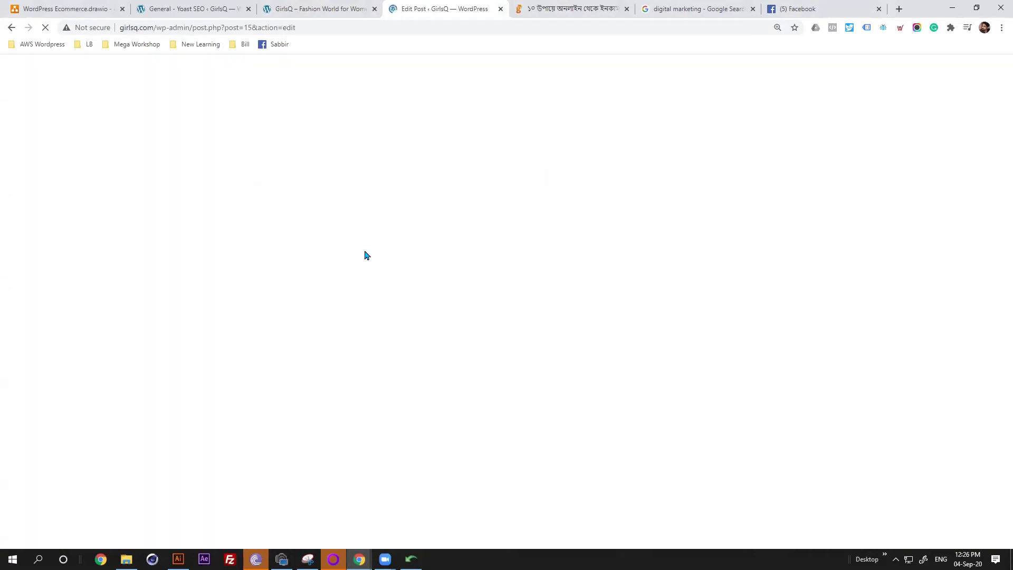
{"action": "left_click", "coordinate": [182, 9]}
{"action": "scroll", "coordinate": [240, 406], "scroll_direction": "down", "scroll_amount": 2}
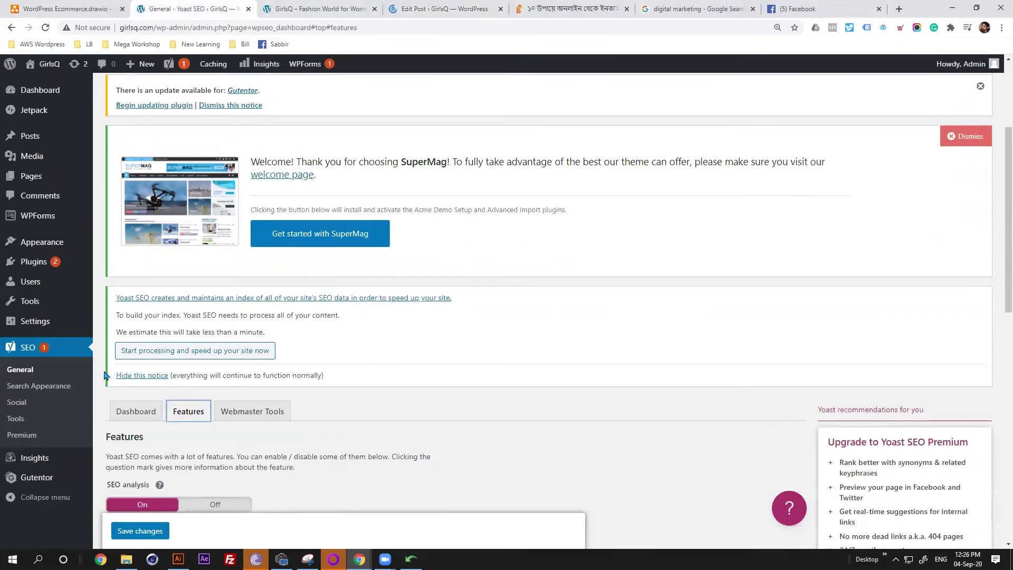
{"action": "left_click", "coordinate": [441, 8]}
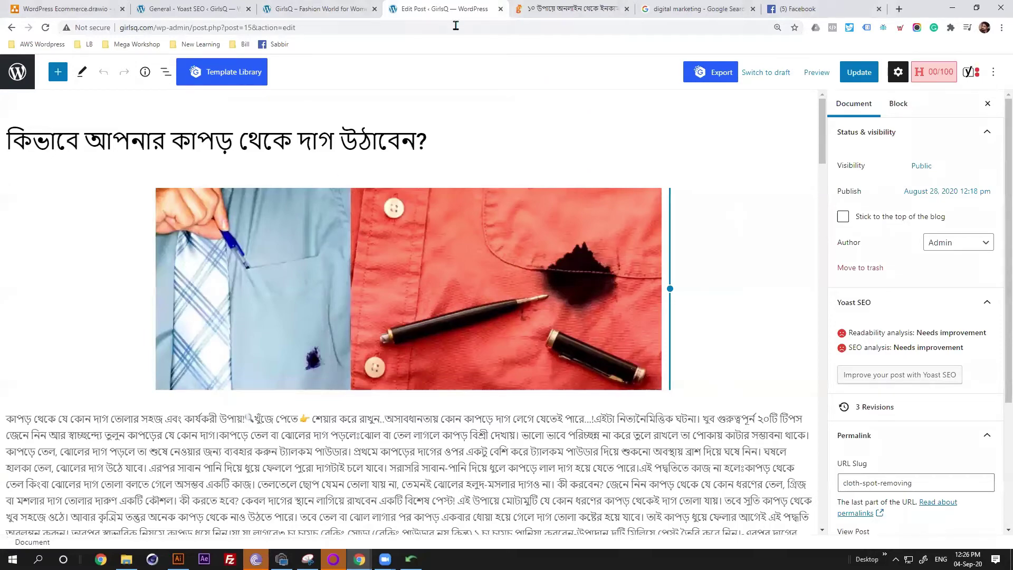
- Examine the Yoast SEO section below the post content, including the focus keyphrase, Google preview and SEO analysis
{"action": "scroll", "coordinate": [309, 176], "scroll_direction": "down", "scroll_amount": 15}
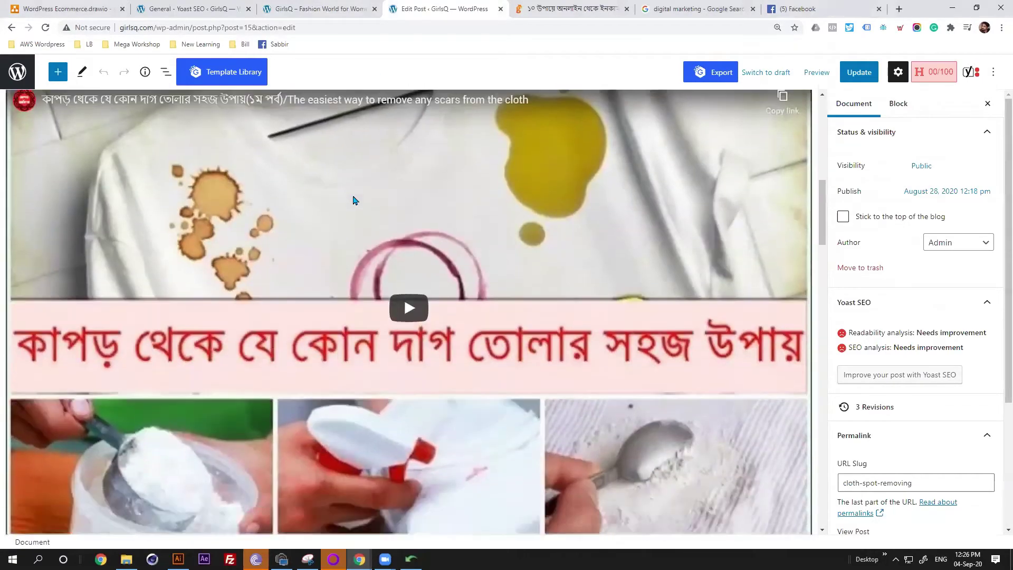
{"action": "scroll", "coordinate": [374, 202], "scroll_direction": "down", "scroll_amount": 15}
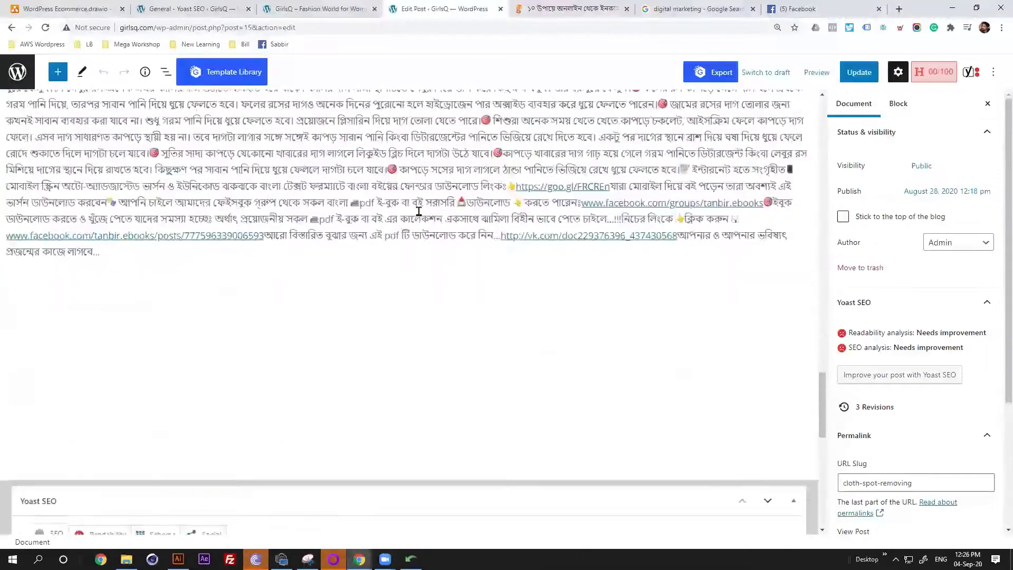
{"action": "scroll", "coordinate": [420, 210], "scroll_direction": "down", "scroll_amount": 3}
{"action": "scroll", "coordinate": [291, 201], "scroll_direction": "up", "scroll_amount": 1}
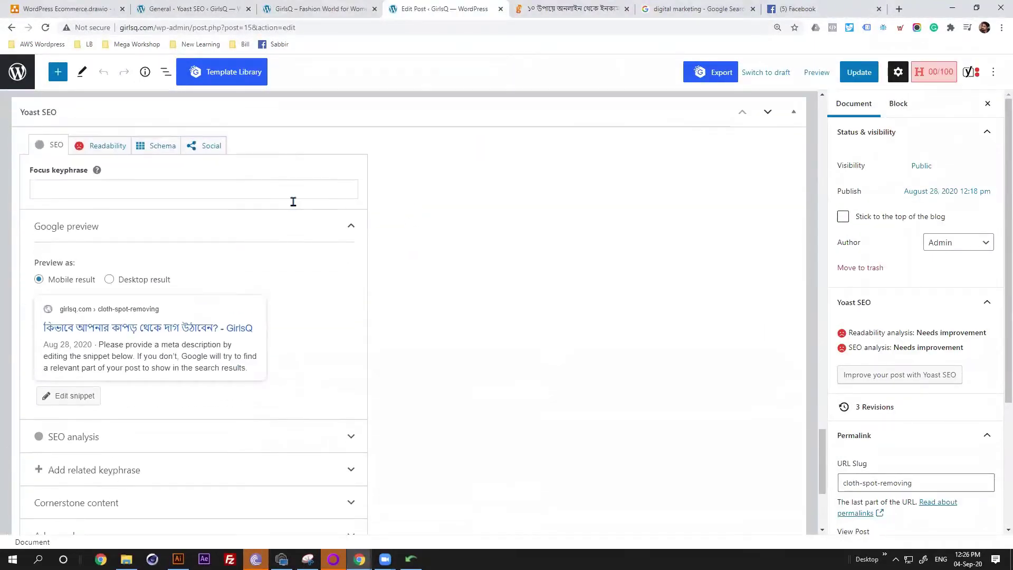
{"action": "scroll", "coordinate": [55, 150], "scroll_direction": "up", "scroll_amount": 2}
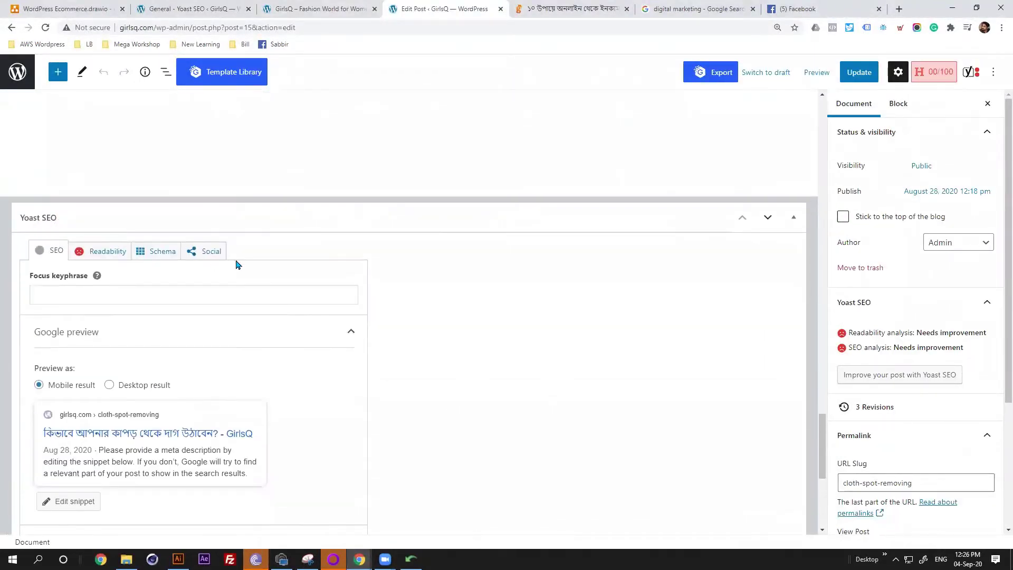
{"action": "scroll", "coordinate": [358, 274], "scroll_direction": "down", "scroll_amount": 1}
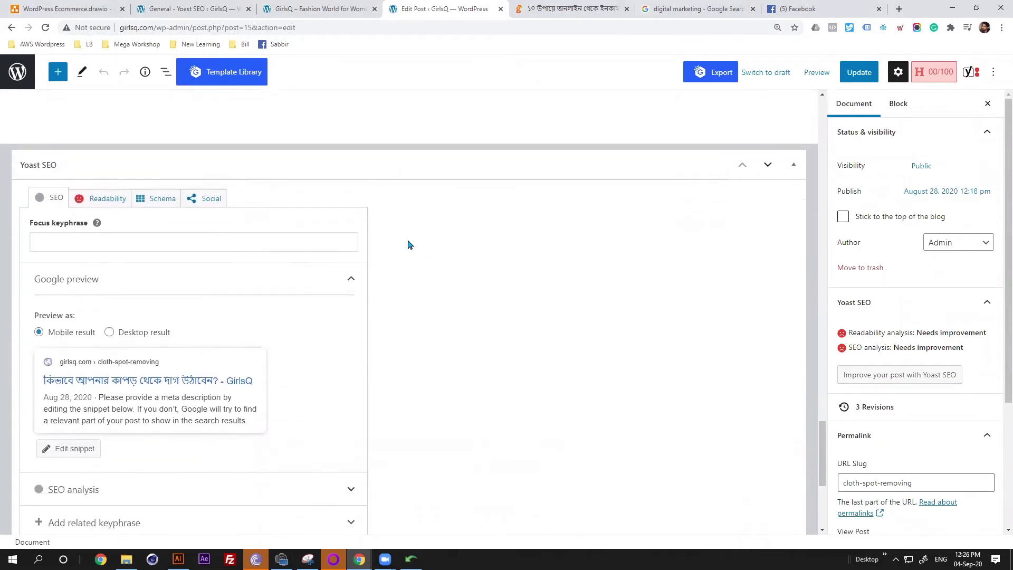
{"action": "scroll", "coordinate": [346, 355], "scroll_direction": "down", "scroll_amount": 4}
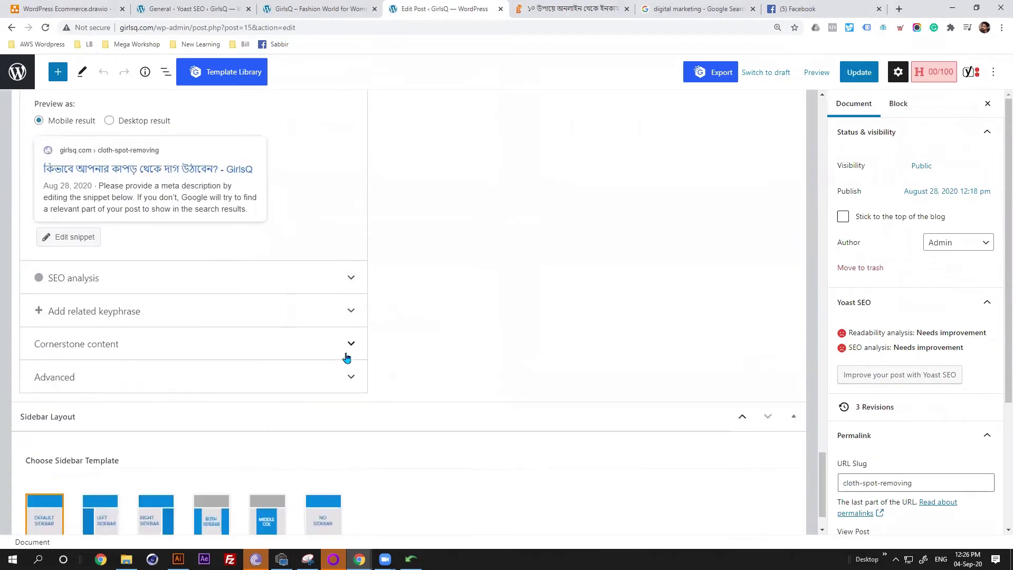
{"action": "scroll", "coordinate": [456, 333], "scroll_direction": "up", "scroll_amount": 3}
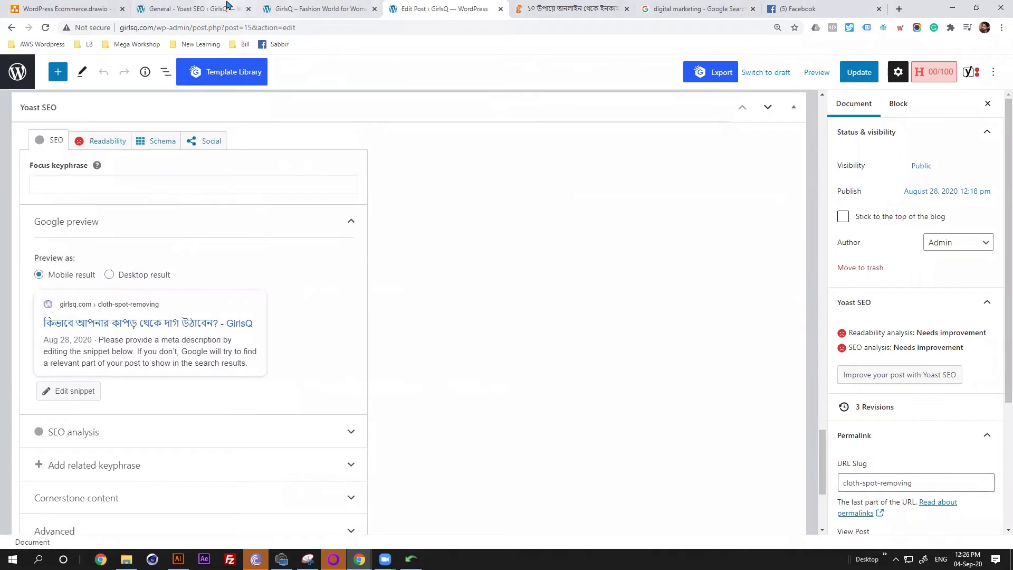
- Open the installed plugins list in a new browser tab and deactivate the Yoast SEO plugin
{"action": "left_click", "coordinate": [221, 6]}
{"action": "mouse_move", "coordinate": [42, 263]}
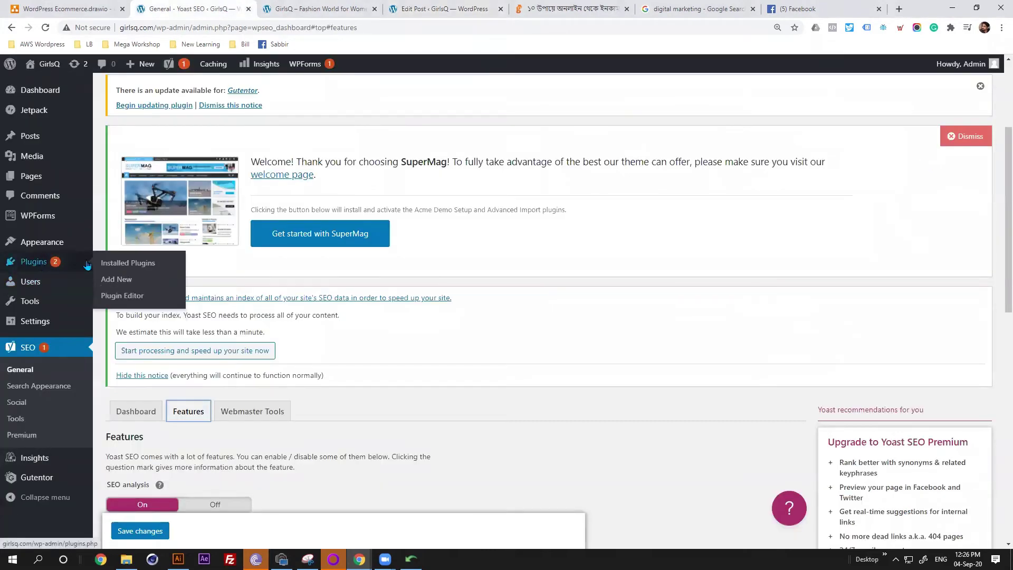
{"action": "right_click", "coordinate": [145, 266]}
{"action": "left_click", "coordinate": [174, 266]}
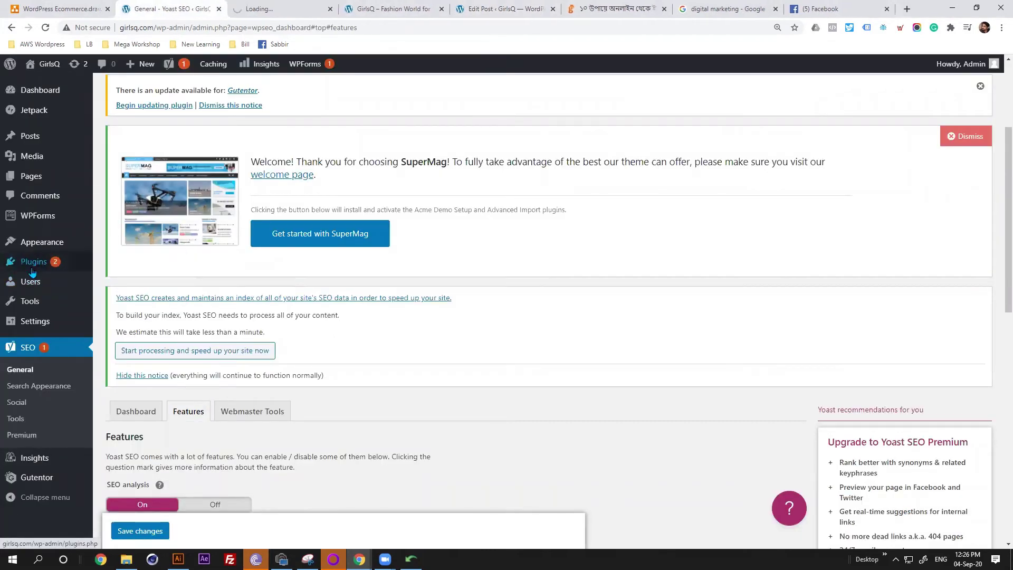
{"action": "left_click", "coordinate": [282, 9]}
{"action": "scroll", "coordinate": [346, 290], "scroll_direction": "down", "scroll_amount": 7}
{"action": "scroll", "coordinate": [346, 316], "scroll_direction": "down", "scroll_amount": 10}
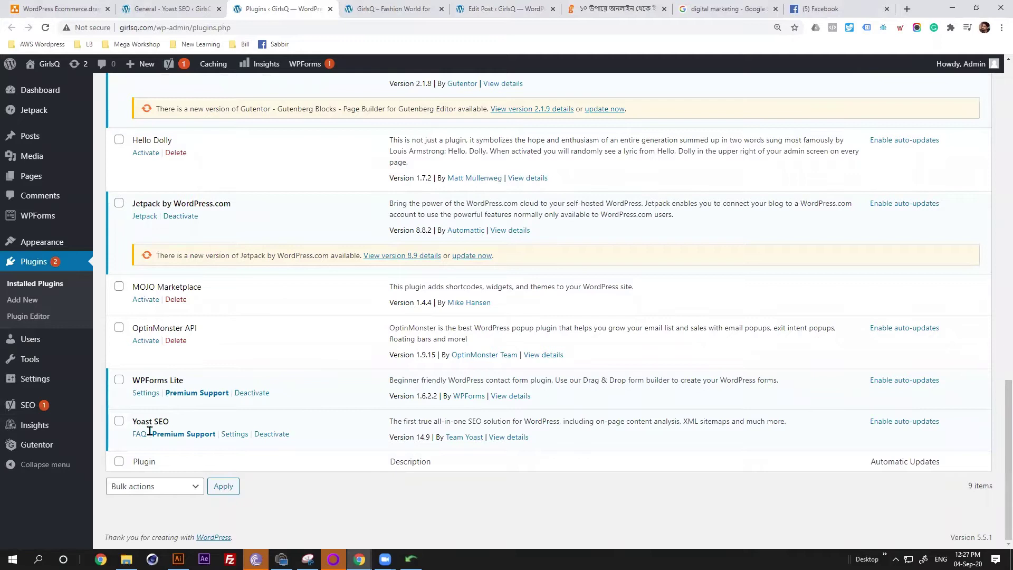
{"action": "left_click", "coordinate": [277, 435]}
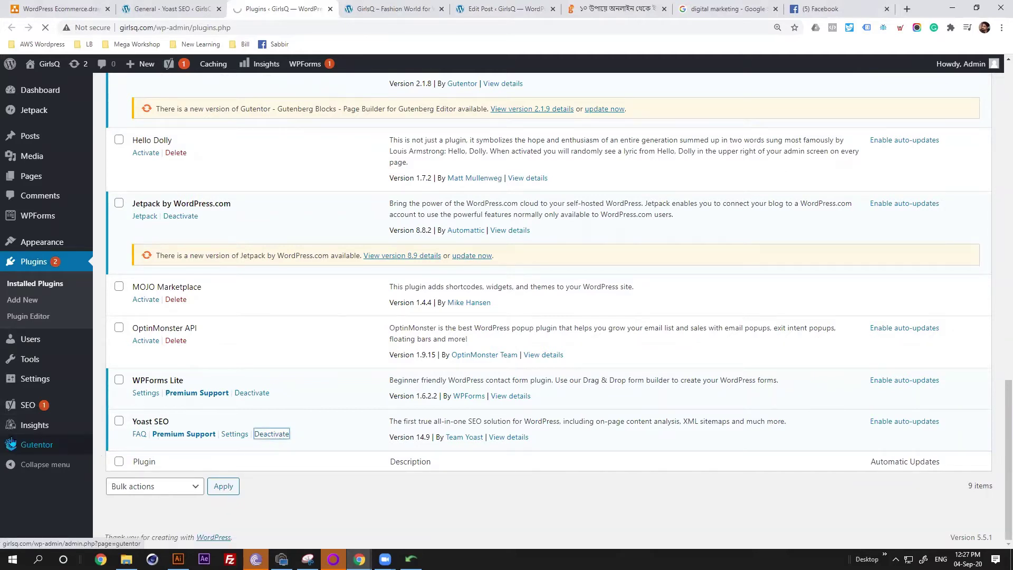
{"action": "mouse_move", "coordinate": [30, 404]}
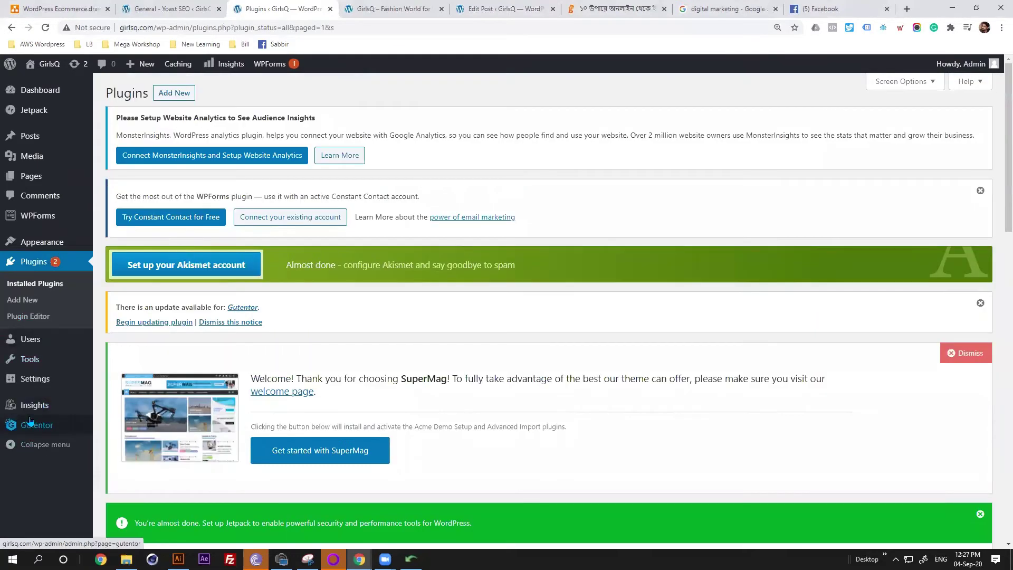
- Reload the cloth-spot-removing post's edit page and check below the content whether the Yoast SEO section is present
{"action": "left_click", "coordinate": [410, 5]}
{"action": "left_click", "coordinate": [505, 9]}
{"action": "scroll", "coordinate": [522, 221], "scroll_direction": "up", "scroll_amount": 10}
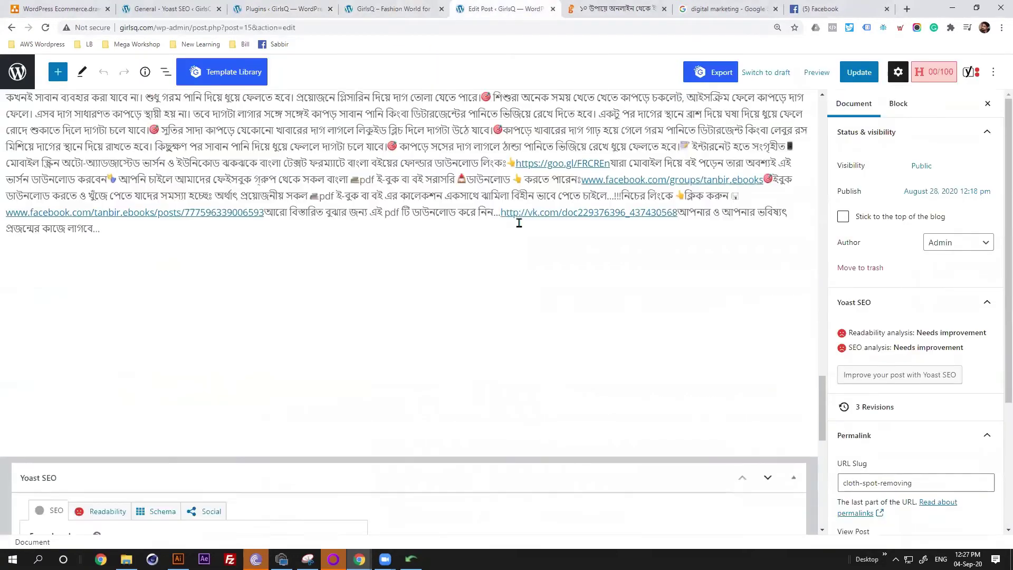
{"action": "scroll", "coordinate": [546, 249], "scroll_direction": "up", "scroll_amount": 10}
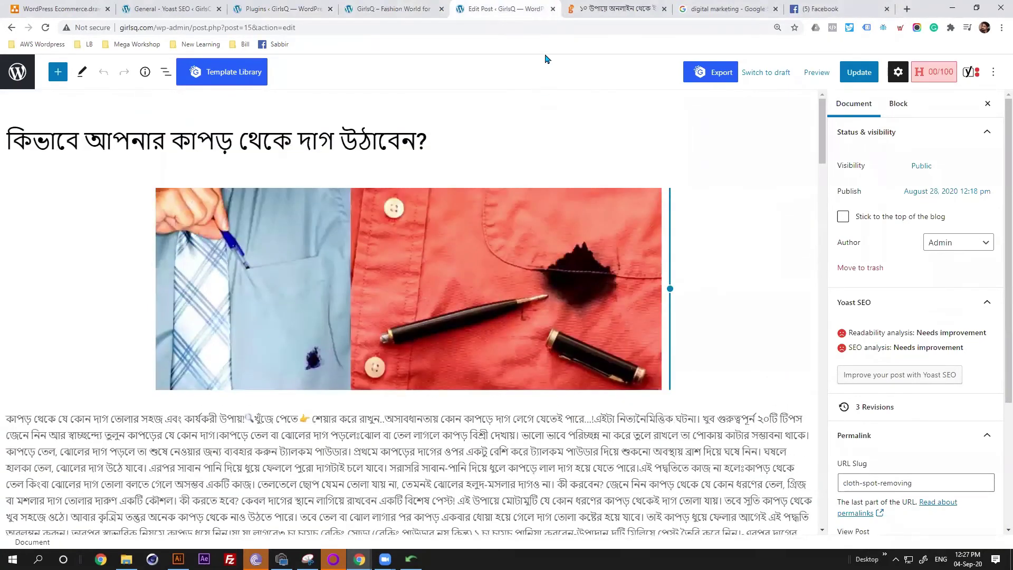
{"action": "right_click", "coordinate": [546, 46]}
{"action": "left_click", "coordinate": [404, 30]}
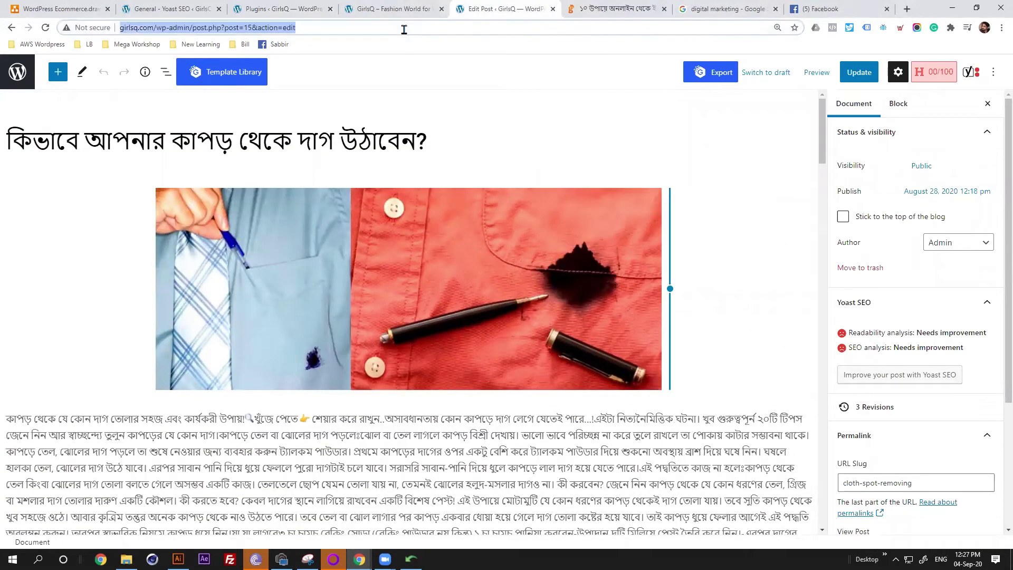
{"action": "key", "text": "Return"}
{"action": "scroll", "coordinate": [491, 158], "scroll_direction": "down", "scroll_amount": 15}
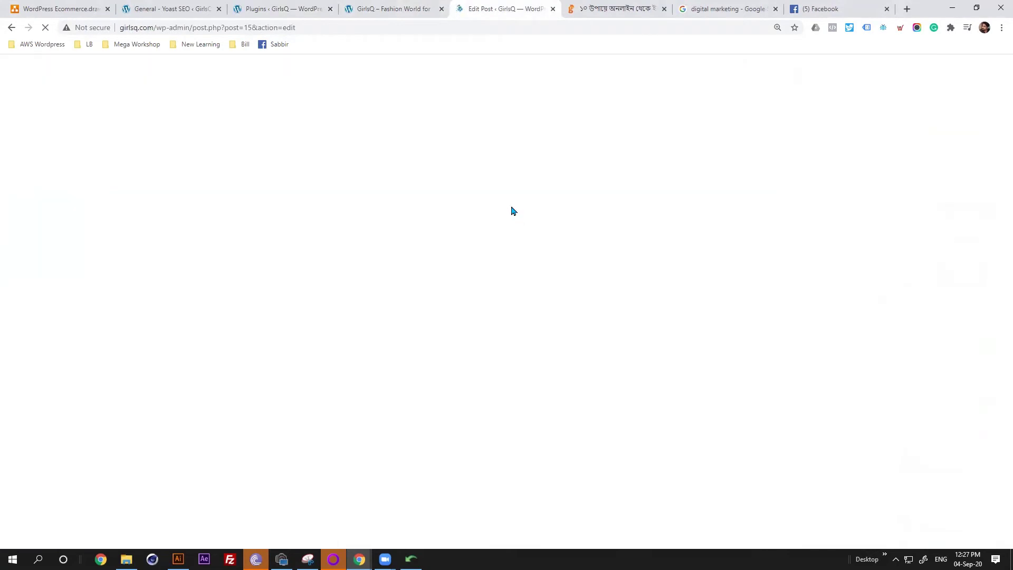
{"action": "scroll", "coordinate": [602, 247], "scroll_direction": "down", "scroll_amount": 5}
{"action": "scroll", "coordinate": [602, 247], "scroll_direction": "down", "scroll_amount": 10}
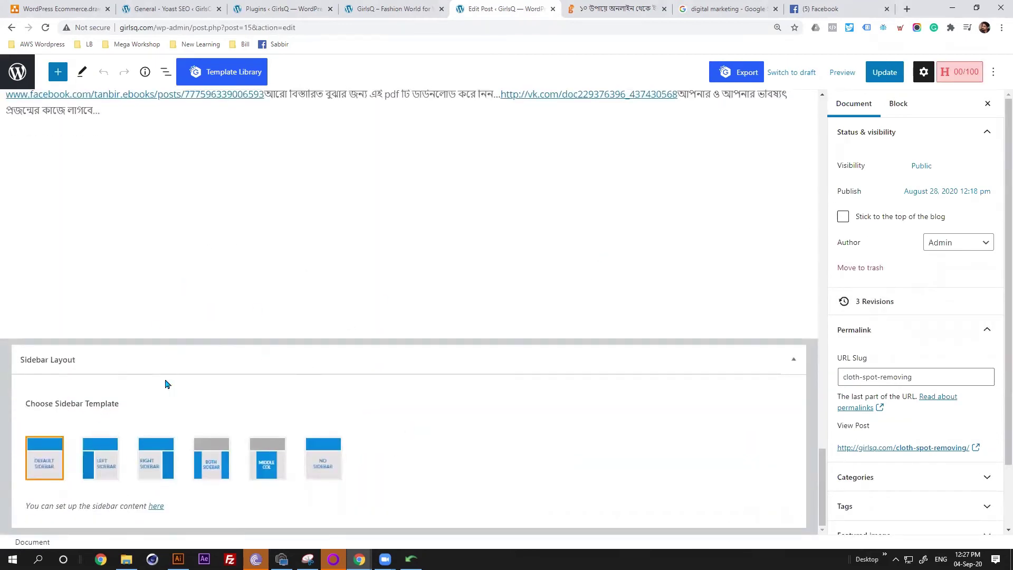
{"action": "scroll", "coordinate": [352, 352], "scroll_direction": "up", "scroll_amount": 5}
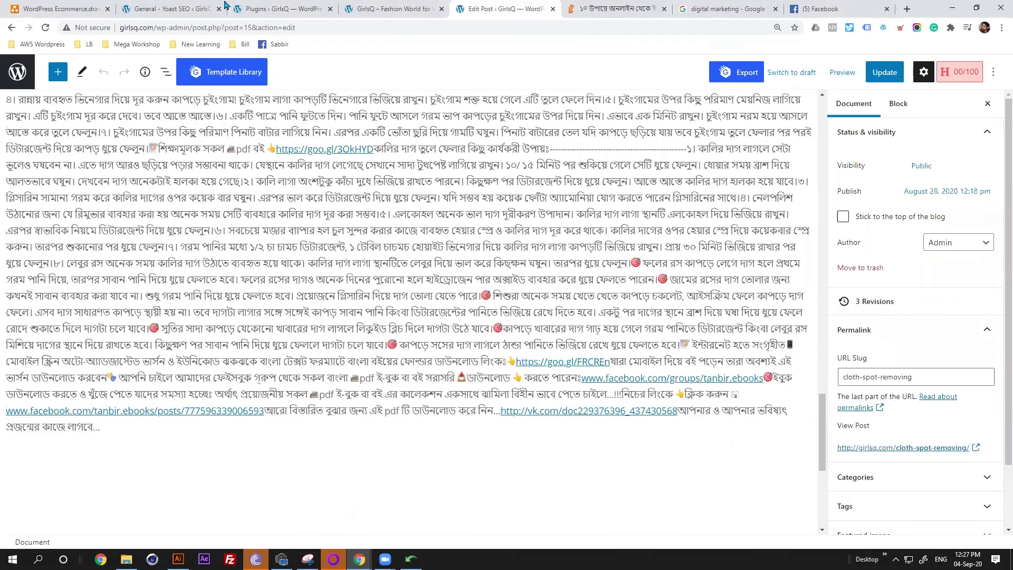
- Reactivate the Yoast SEO plugin in the installed plugins list
{"action": "left_click", "coordinate": [267, 12]}
{"action": "scroll", "coordinate": [361, 453], "scroll_direction": "down", "scroll_amount": 10}
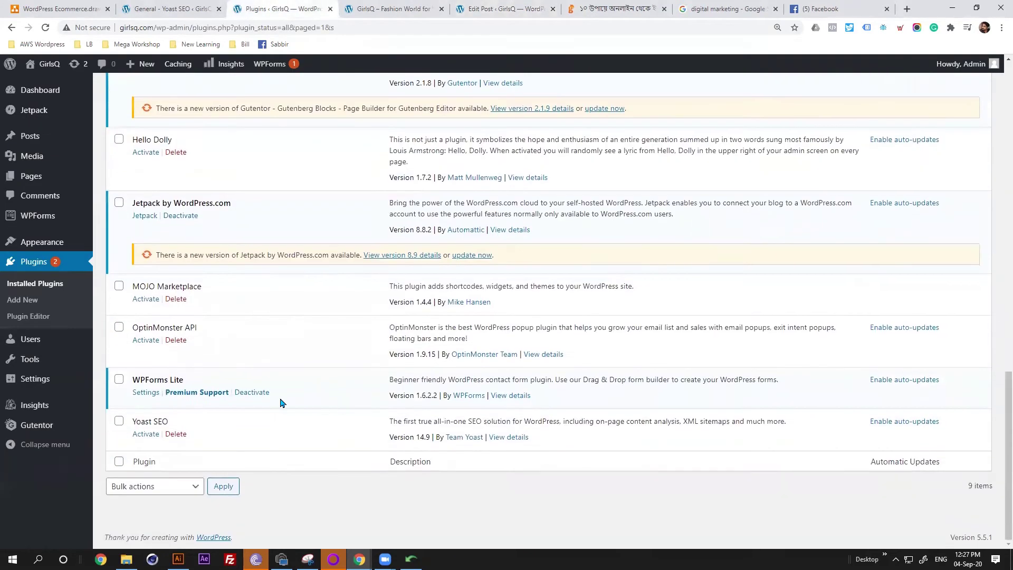
{"action": "left_click", "coordinate": [146, 436]}
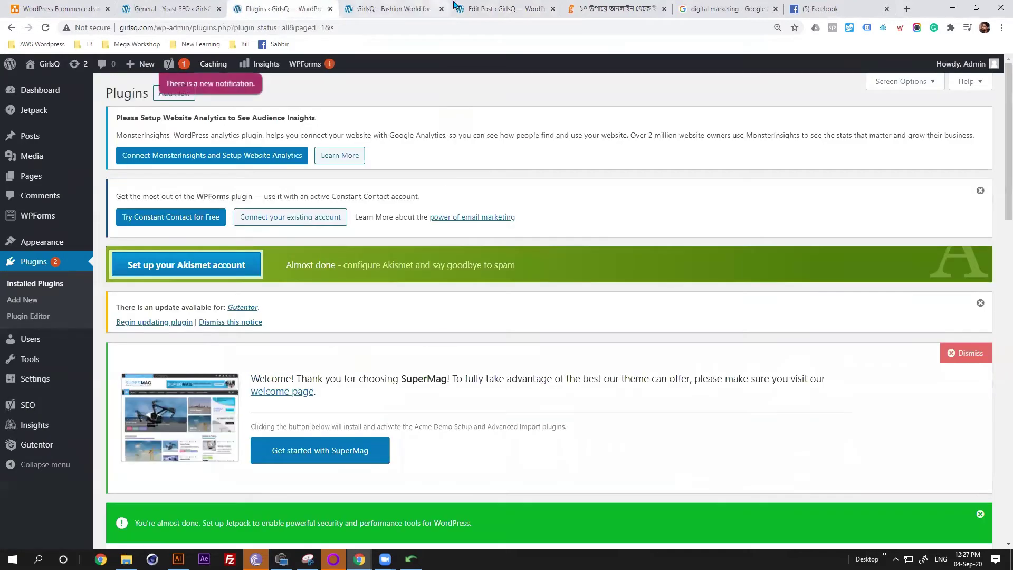
- Reload the cloth-spot-removing post's edit page and go to the Yoast SEO section below the content
{"action": "left_click", "coordinate": [455, 8]}
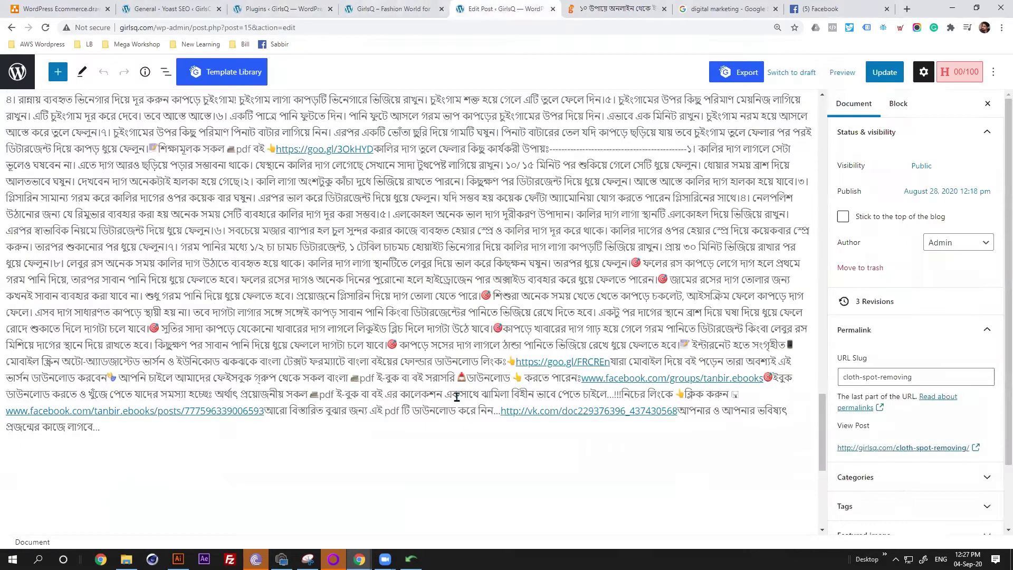
{"action": "scroll", "coordinate": [667, 280], "scroll_direction": "down", "scroll_amount": 10}
{"action": "scroll", "coordinate": [557, 370], "scroll_direction": "up", "scroll_amount": 4}
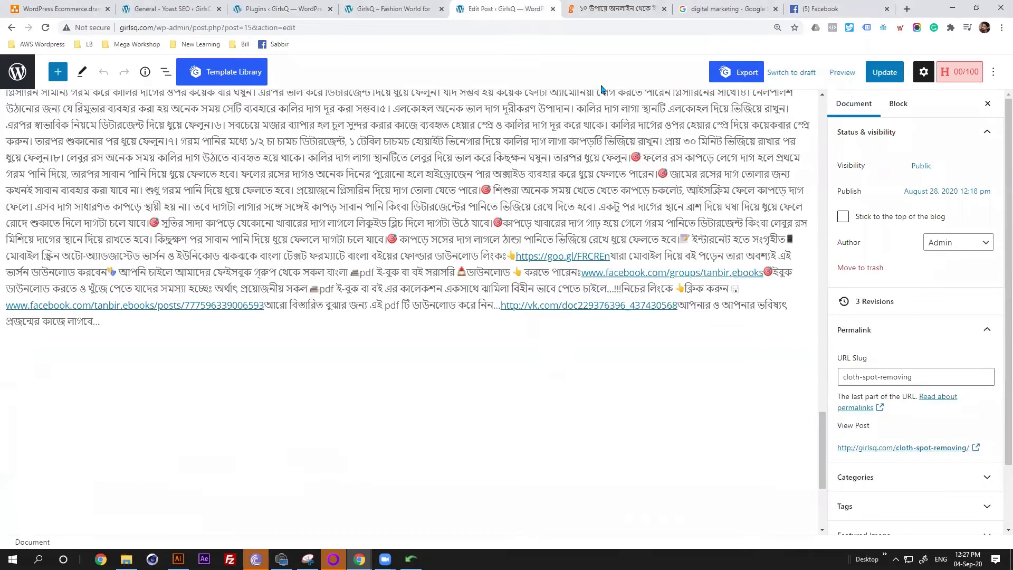
{"action": "key", "text": "F5"}
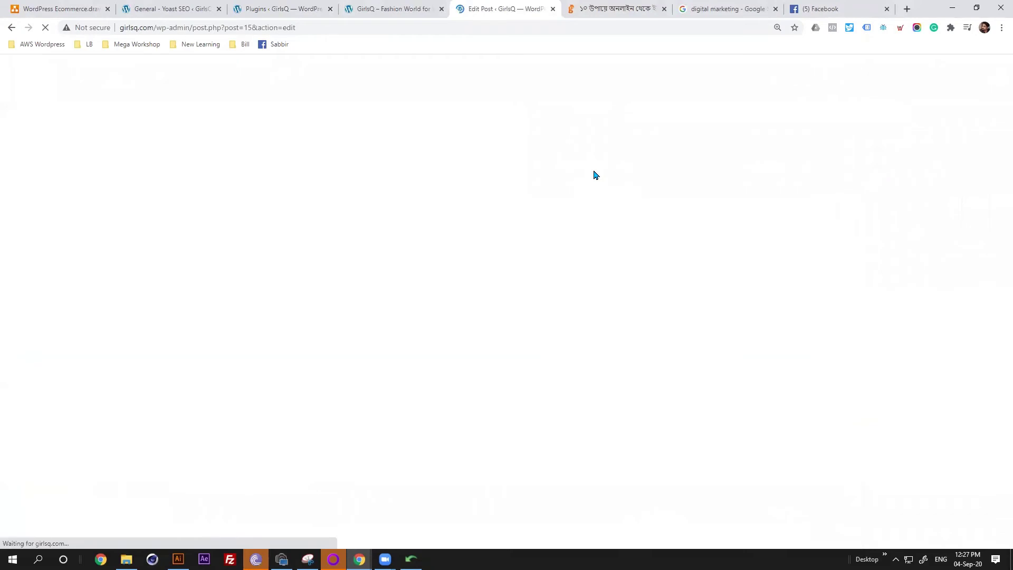
{"action": "scroll", "coordinate": [665, 278], "scroll_direction": "down", "scroll_amount": 15}
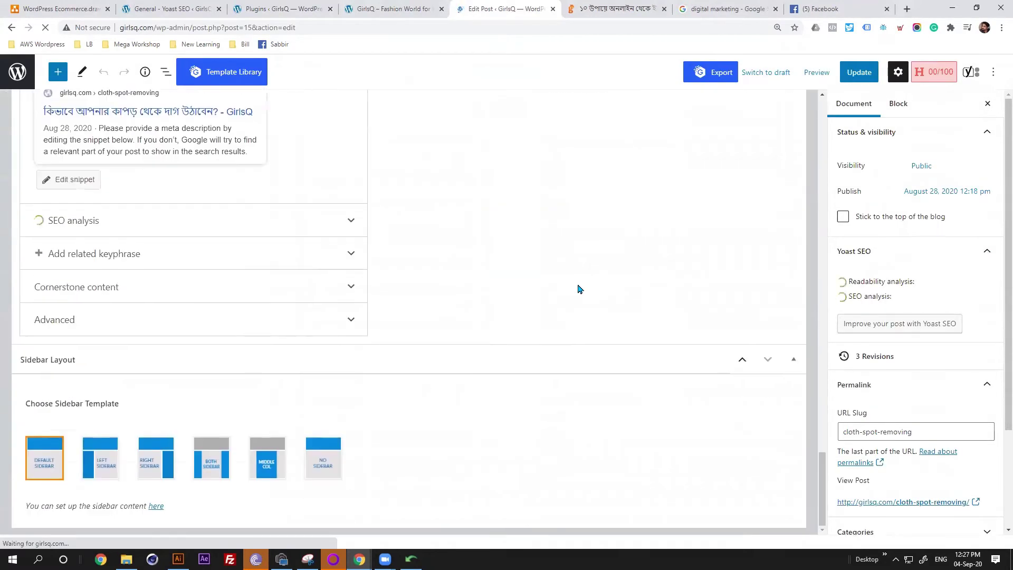
{"action": "scroll", "coordinate": [578, 289], "scroll_direction": "up", "scroll_amount": 5}
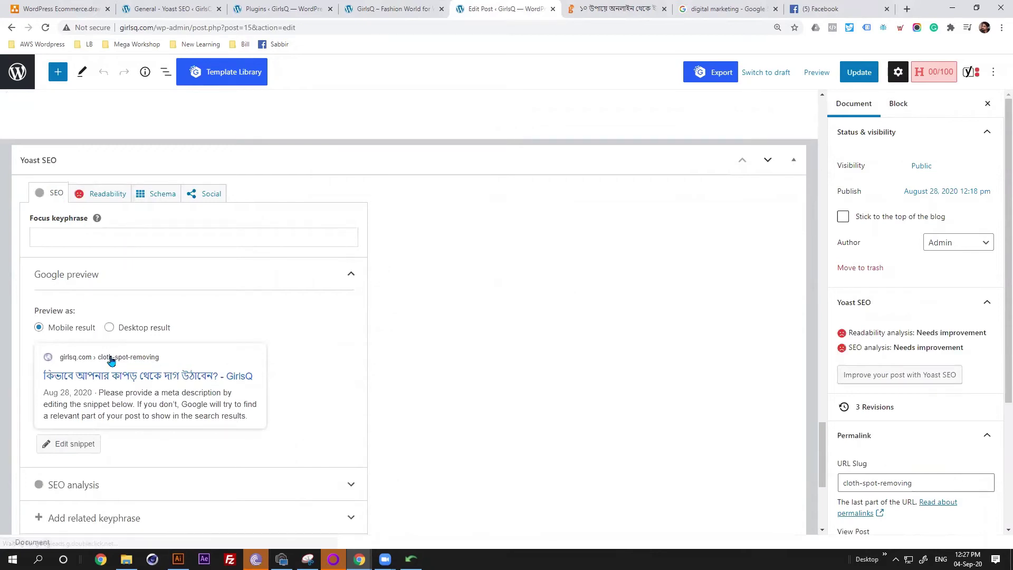
- Open the Google preview's snippet editor and remove the Site title and Separator variables from the SEO title
{"action": "left_click", "coordinate": [76, 445]}
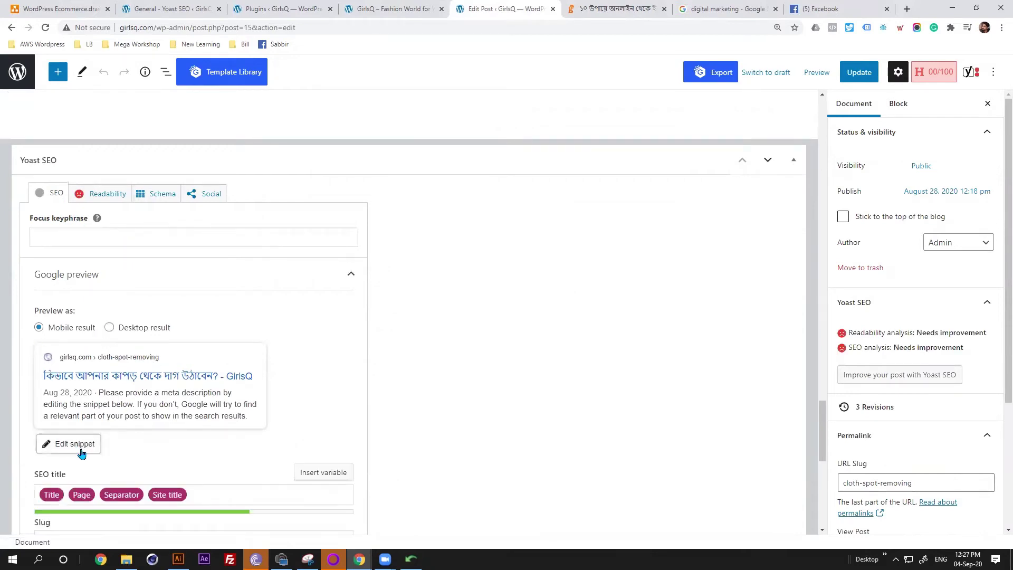
{"action": "scroll", "coordinate": [78, 445], "scroll_direction": "down", "scroll_amount": 3}
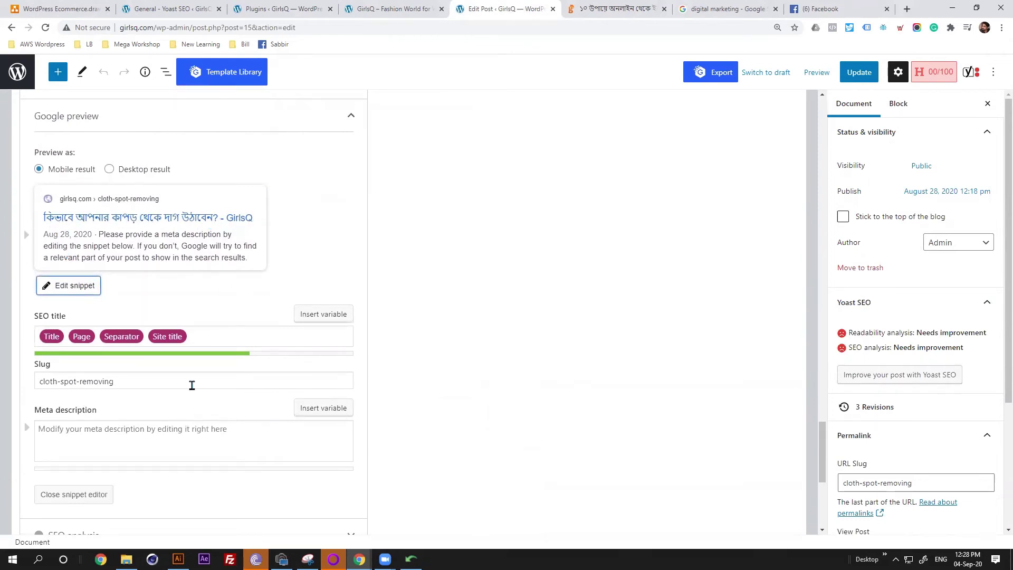
{"action": "double_click", "coordinate": [182, 339]}
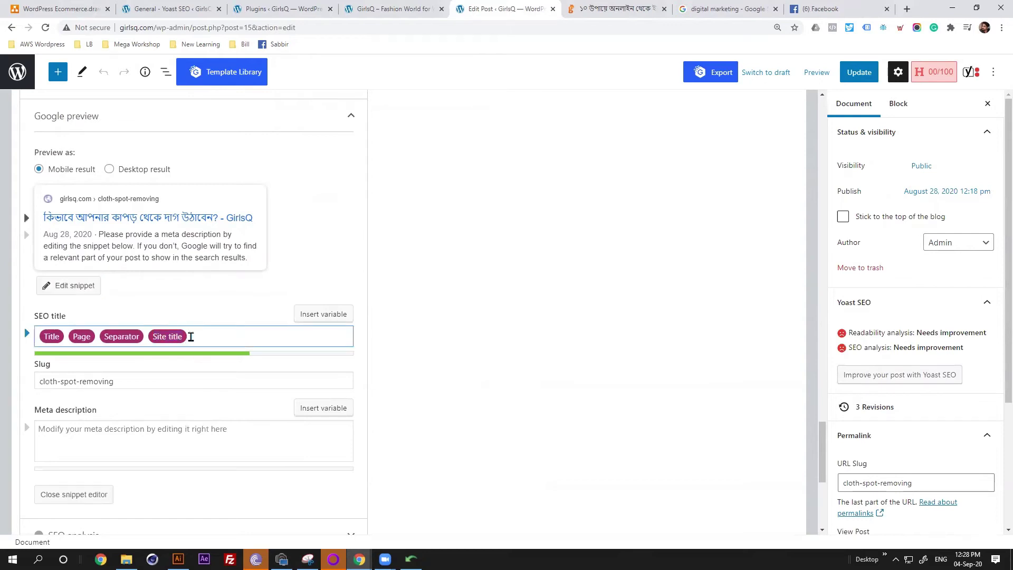
{"action": "key", "text": "BackSpace"}
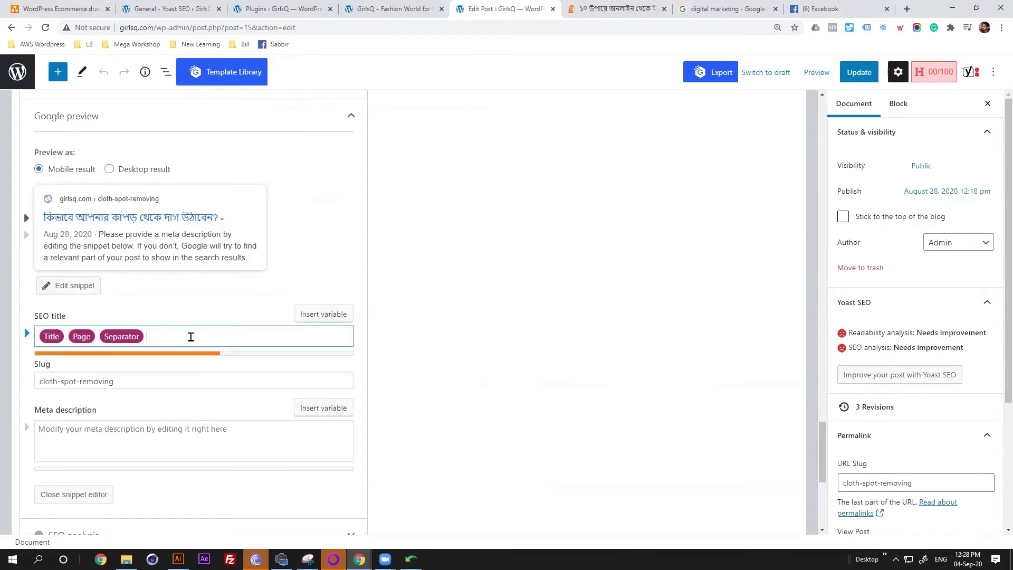
{"action": "key", "text": "BackSpace"}
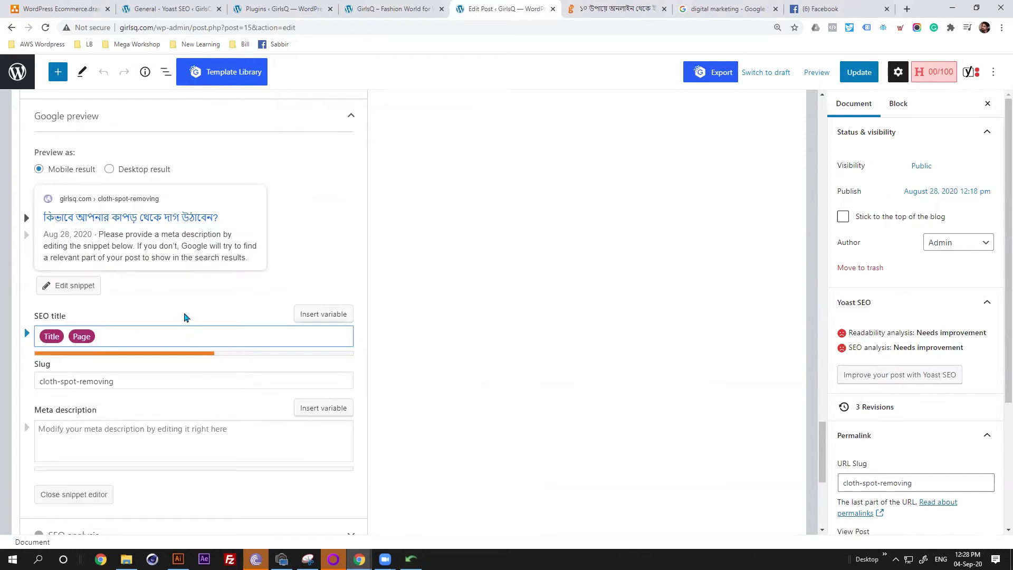
- Open the published cloth-spot-removing post from the GirlsQ home page to find text for the meta description
{"action": "left_click", "coordinate": [91, 433]}
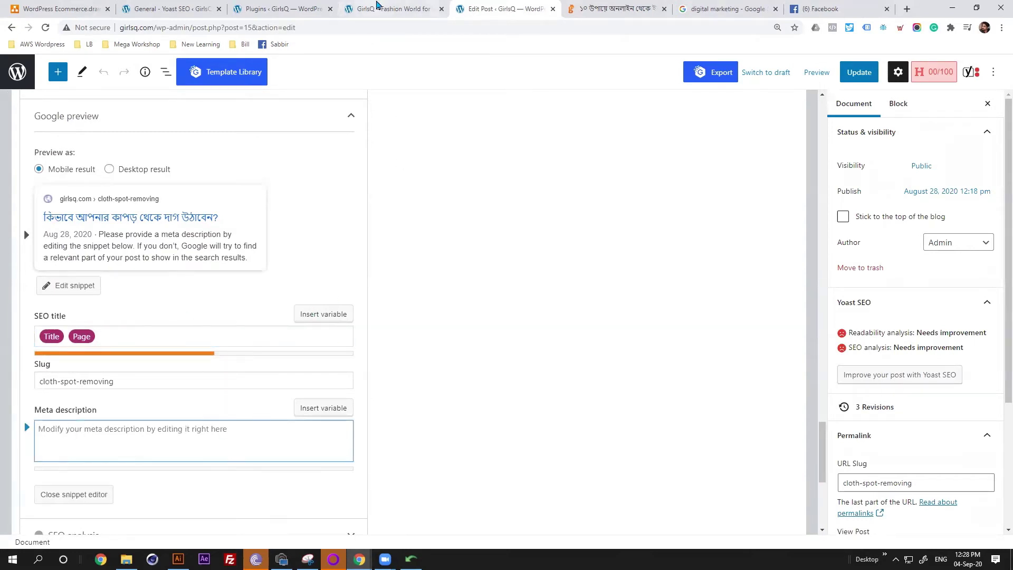
{"action": "left_click", "coordinate": [377, 6]}
{"action": "left_click", "coordinate": [232, 455]}
{"action": "scroll", "coordinate": [410, 390], "scroll_direction": "down", "scroll_amount": 2}
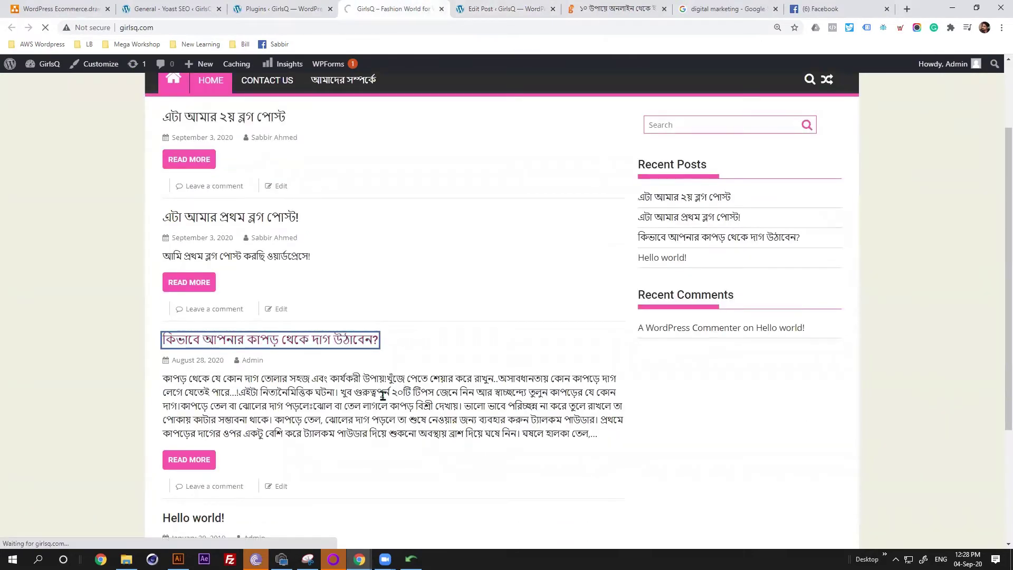
{"action": "scroll", "coordinate": [339, 313], "scroll_direction": "down", "scroll_amount": 4}
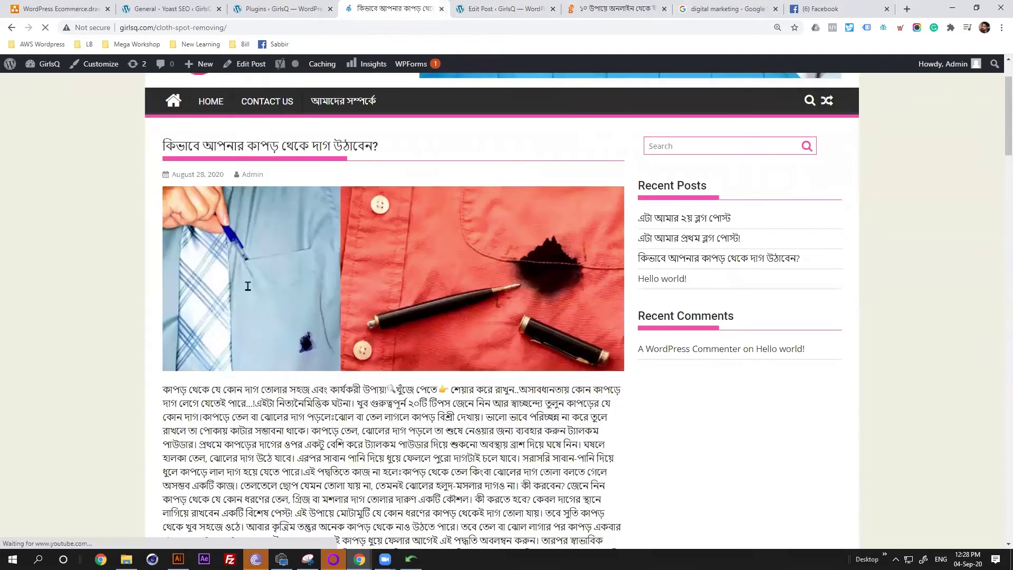
- Copy the sentence "অসাবধানতায় কোন কাপড়ে দাগ লেগে যেতেই পারে...!" from the published post into the snippet's meta description
{"action": "left_click_drag", "start_coordinate": [163, 263], "coordinate": [415, 264]}
{"action": "key", "text": "ctrl+c"}
{"action": "left_click", "coordinate": [466, 263]}
{"action": "left_click_drag", "start_coordinate": [521, 265], "coordinate": [254, 286]}
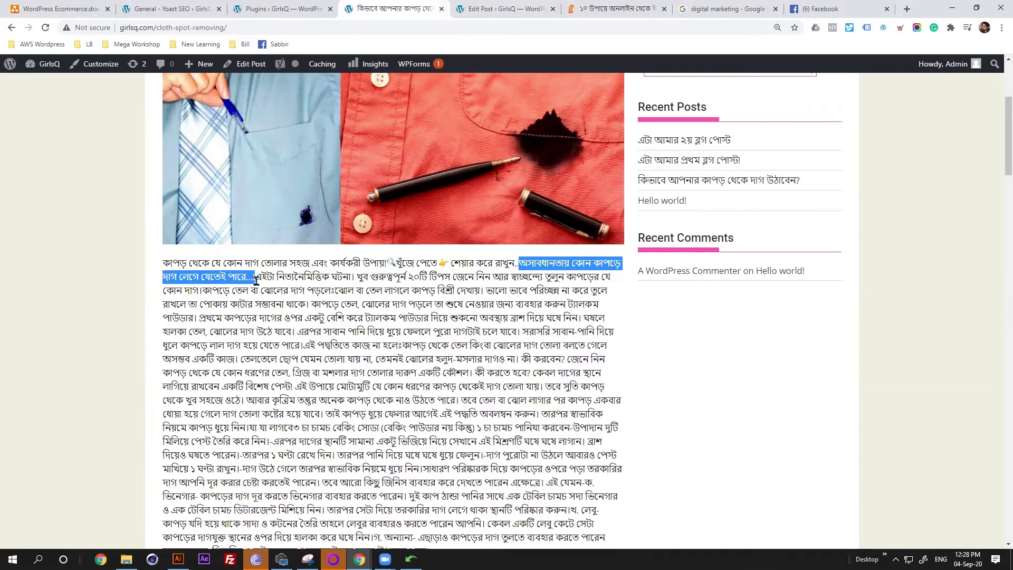
{"action": "left_click", "coordinate": [460, 5]}
{"action": "left_click", "coordinate": [65, 443]}
{"action": "type", "text": "অসাবধানতায় কোন কাপড়ে দাগ লেগে যেতেই পারে...!"}
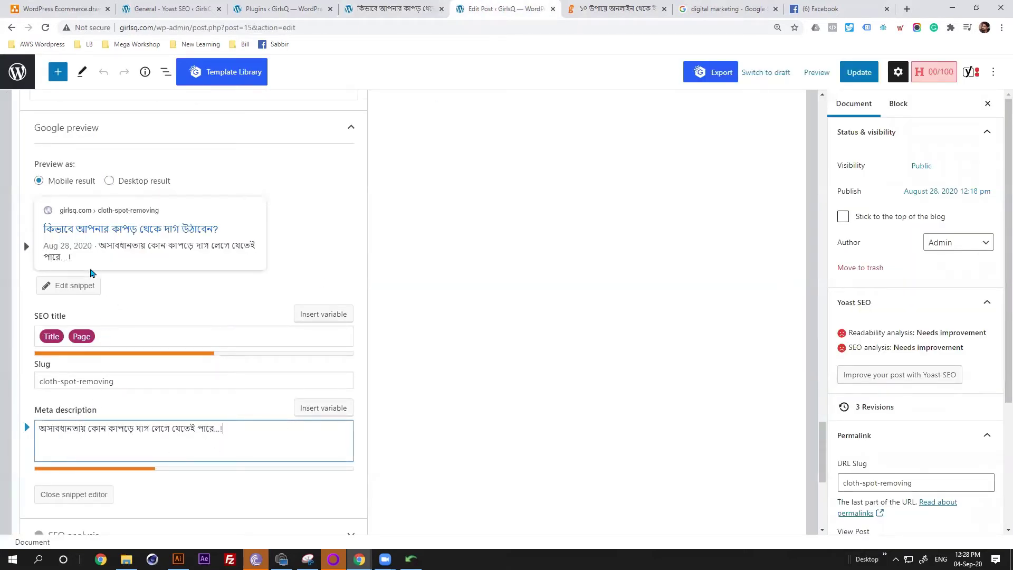
- Replace the meta description's trailing "...!" with a comma and append the post's opening phrase "কাপড় থেকে যে কোন দাগ তোলার সহজ এবং কার্যকরী উপায়!"
{"action": "left_click_drag", "start_coordinate": [222, 428], "coordinate": [216, 429]}
{"action": "left_click", "coordinate": [380, 11]}
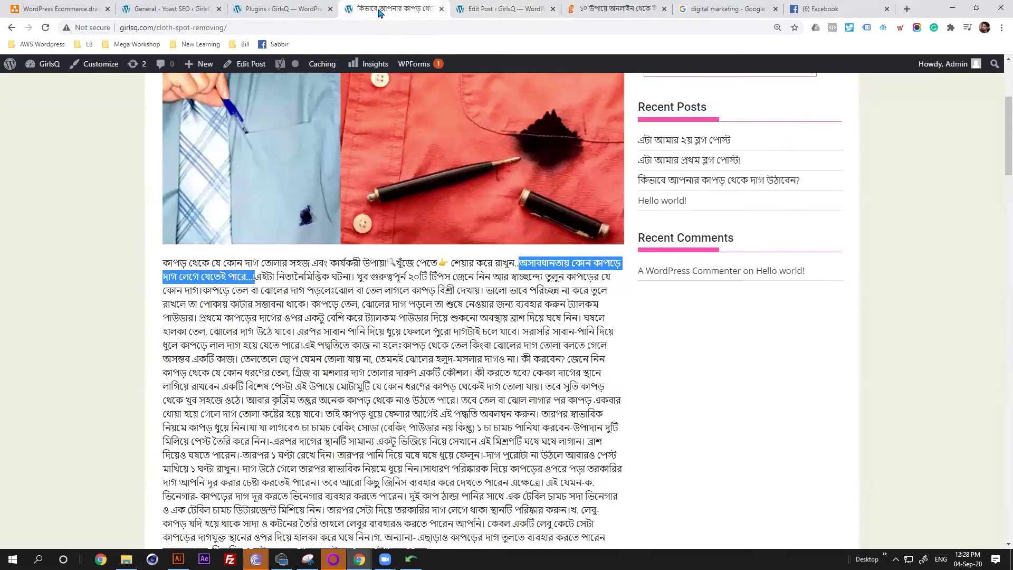
{"action": "left_click_drag", "start_coordinate": [165, 266], "coordinate": [382, 262]}
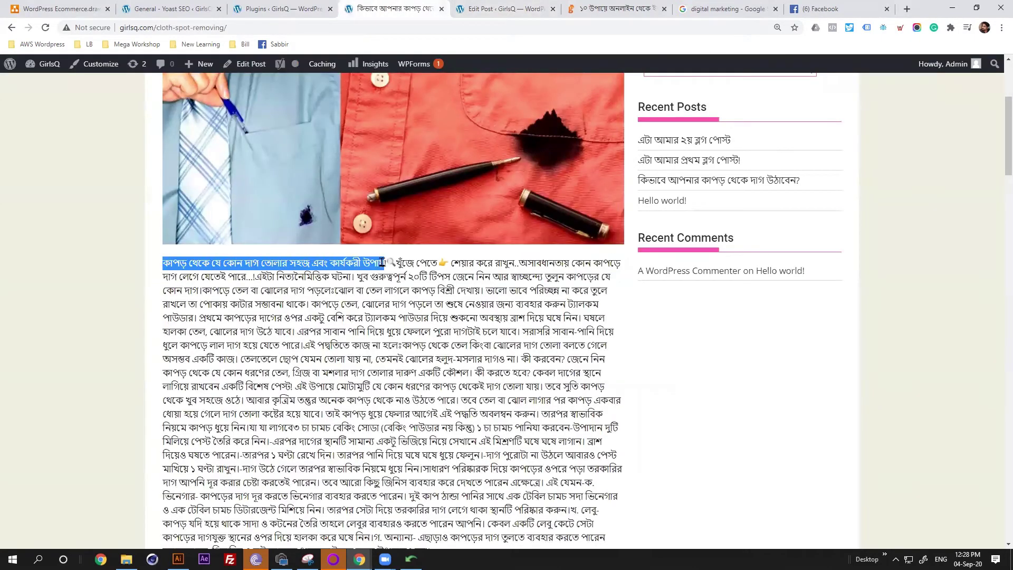
{"action": "left_click", "coordinate": [483, 5]}
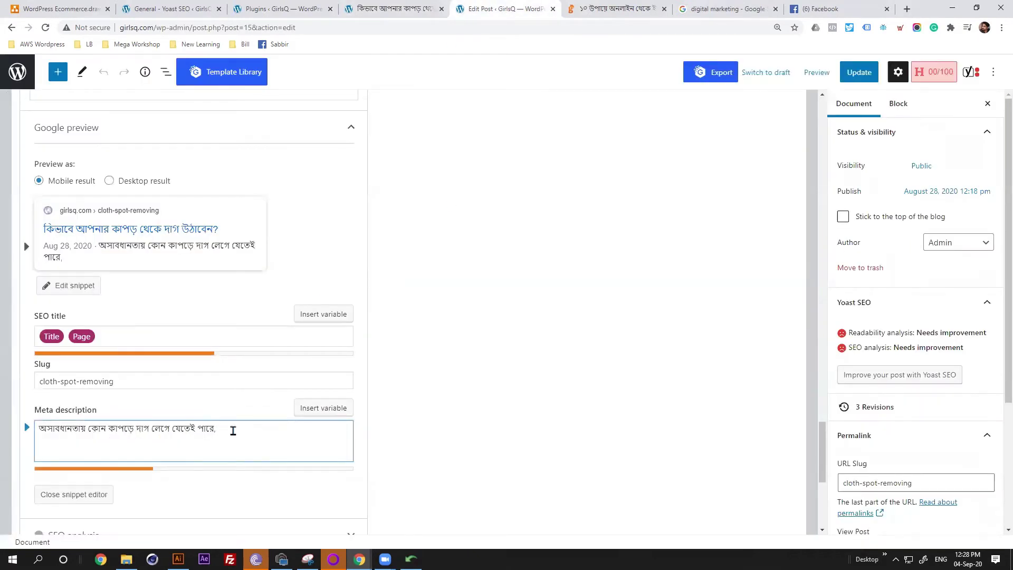
{"action": "key", "text": "ctrl+v"}
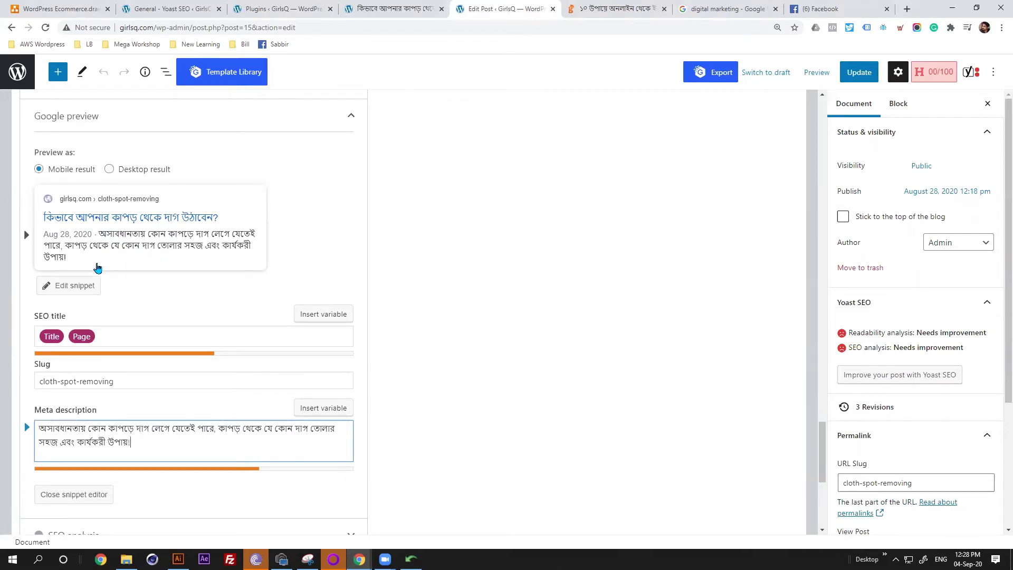
- Switch the Google preview to Desktop result and examine how the title and description look
{"action": "scroll", "coordinate": [138, 244], "scroll_direction": "up", "scroll_amount": 1}
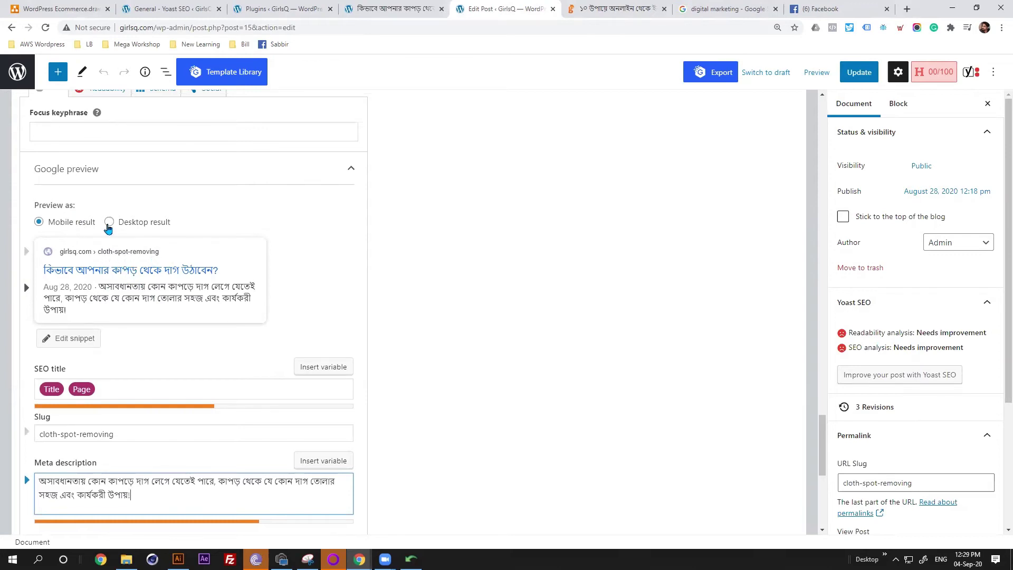
{"action": "left_click", "coordinate": [109, 223]}
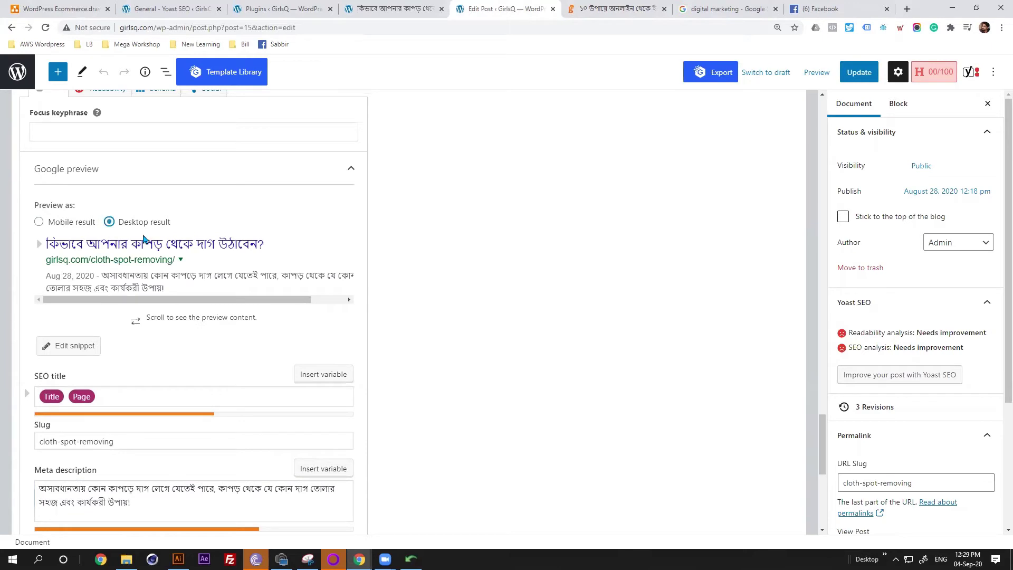
{"action": "left_click_drag", "start_coordinate": [121, 299], "coordinate": [86, 318]}
{"action": "scroll", "coordinate": [94, 257], "scroll_direction": "up", "scroll_amount": 1}
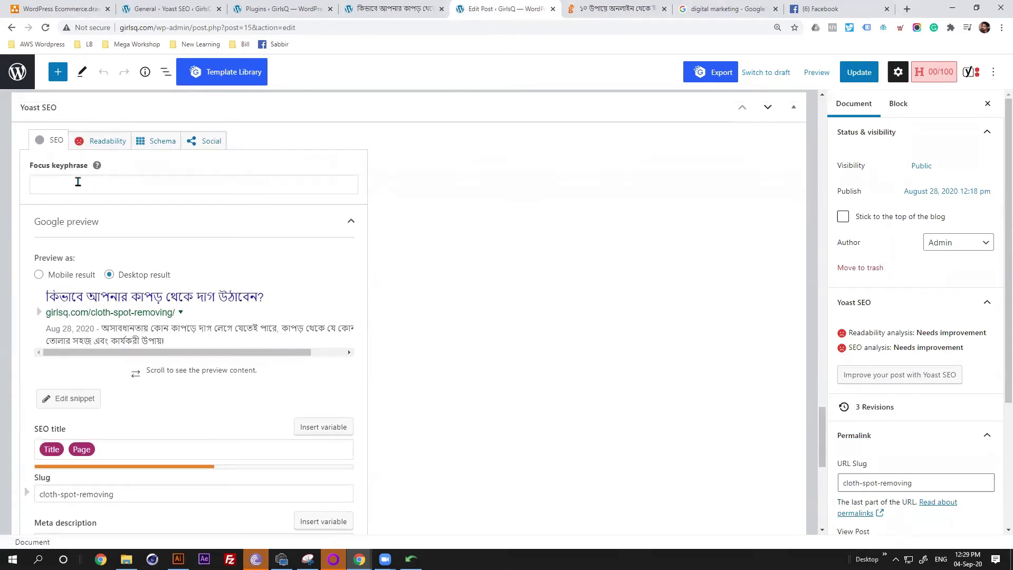
- Open Yoast SEO's Social settings for the post and check how the shared post link looks on Facebook
{"action": "left_click", "coordinate": [206, 144]}
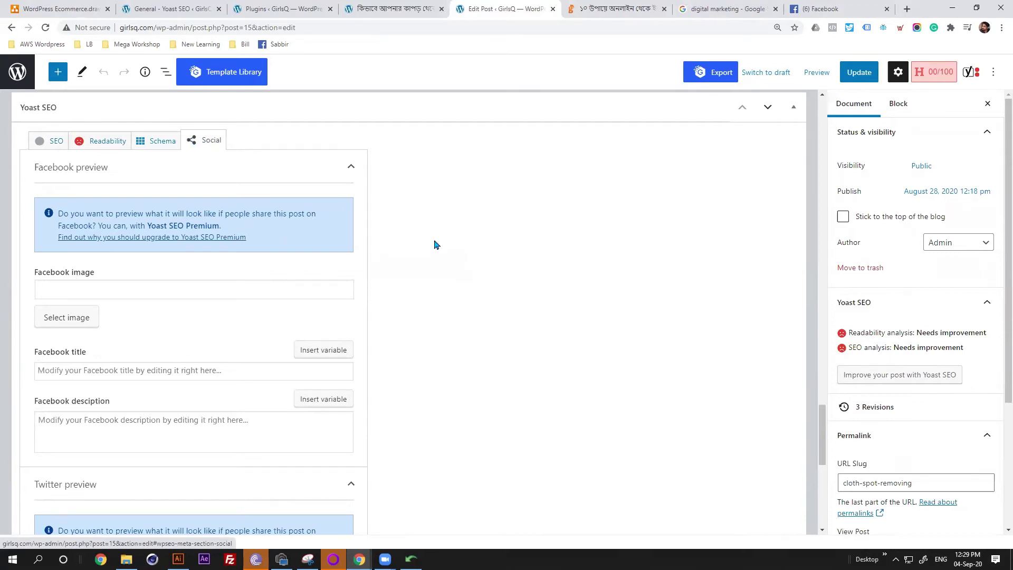
{"action": "left_click", "coordinate": [822, 8]}
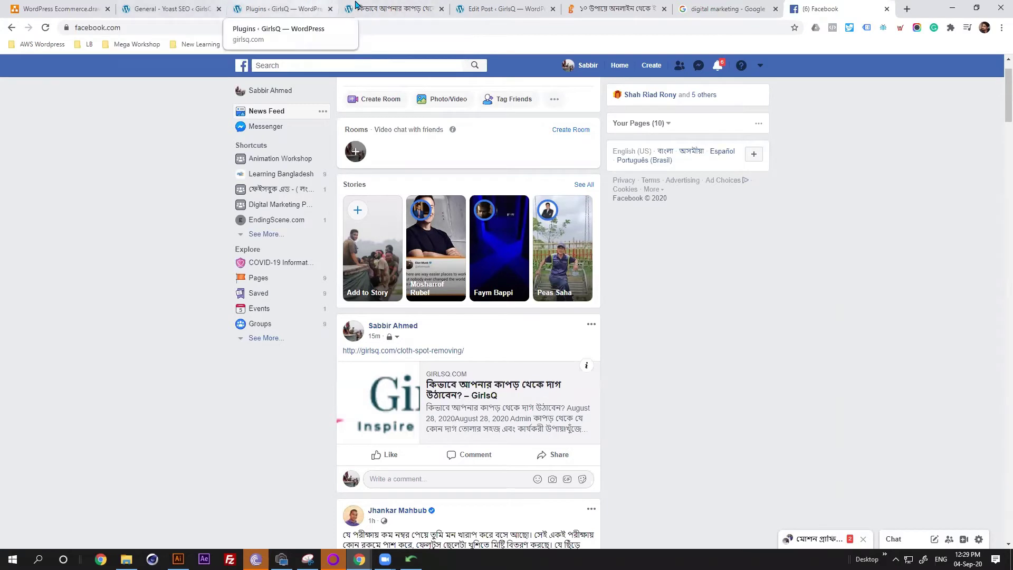
{"action": "left_click", "coordinate": [391, 8]}
{"action": "left_click", "coordinate": [501, 9]}
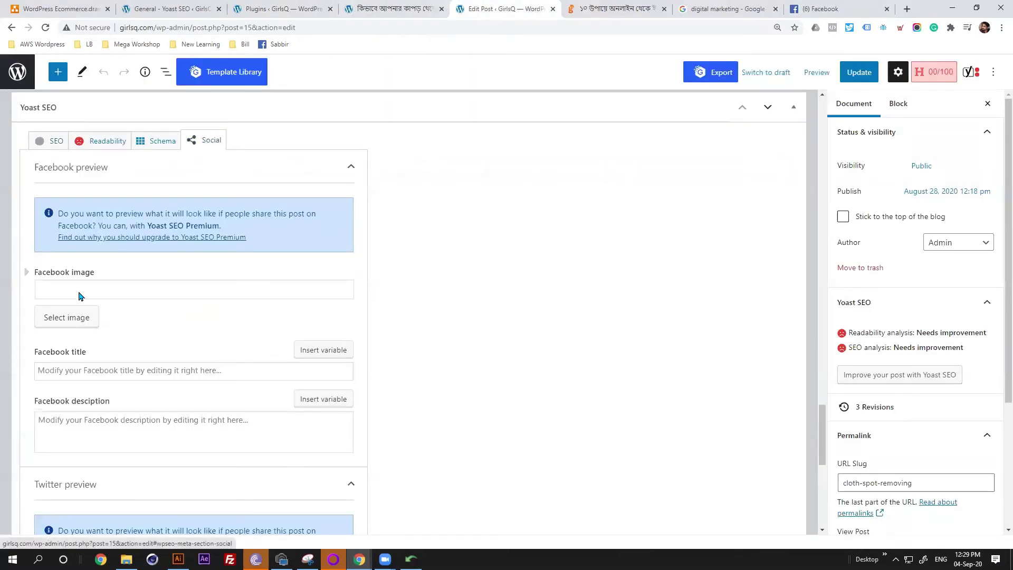
- Copy the published post's title "কিভাবে আপনার কাপড় থেকে দাগ উঠাবেন?" into the Facebook title
{"action": "left_click", "coordinate": [100, 372]}
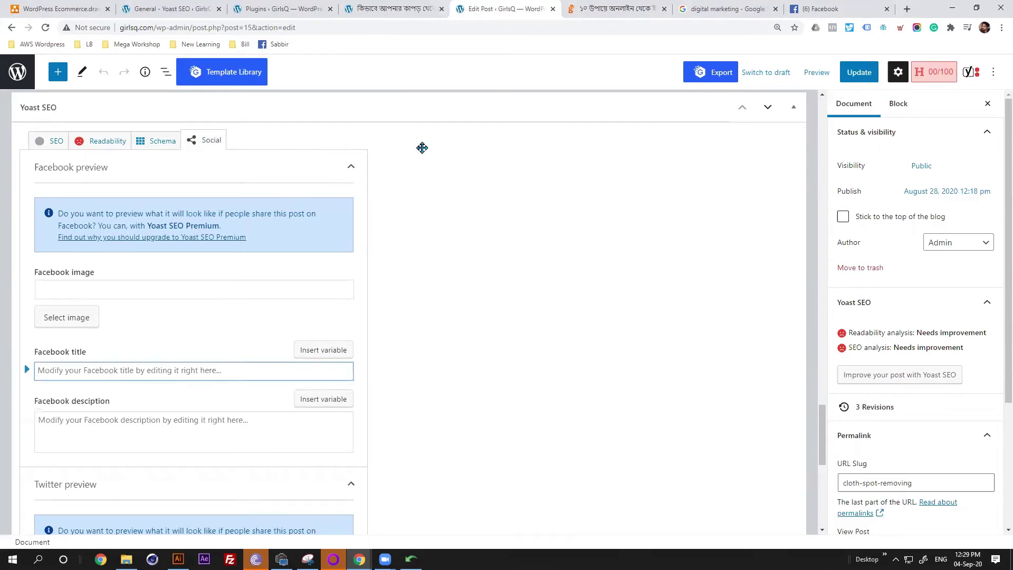
{"action": "left_click", "coordinate": [390, 8]}
{"action": "left_click_drag", "start_coordinate": [168, 230], "coordinate": [381, 233]}
{"action": "key", "text": "ctrl+c"}
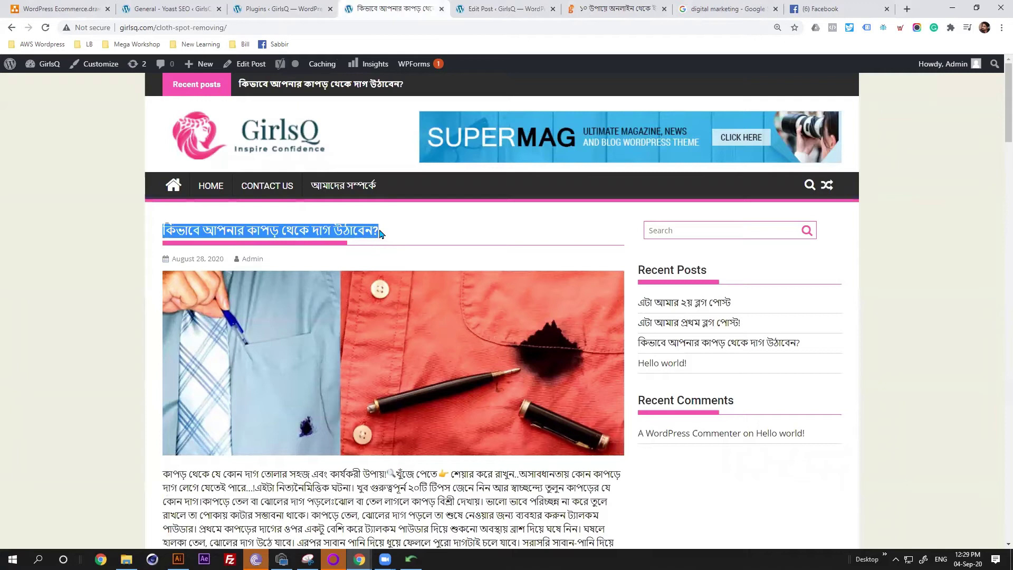
{"action": "left_click", "coordinate": [501, 10]}
{"action": "key", "text": "ctrl+v"}
- Copy the meta description from the SEO snippet into the Facebook description
{"action": "left_click", "coordinate": [87, 422]}
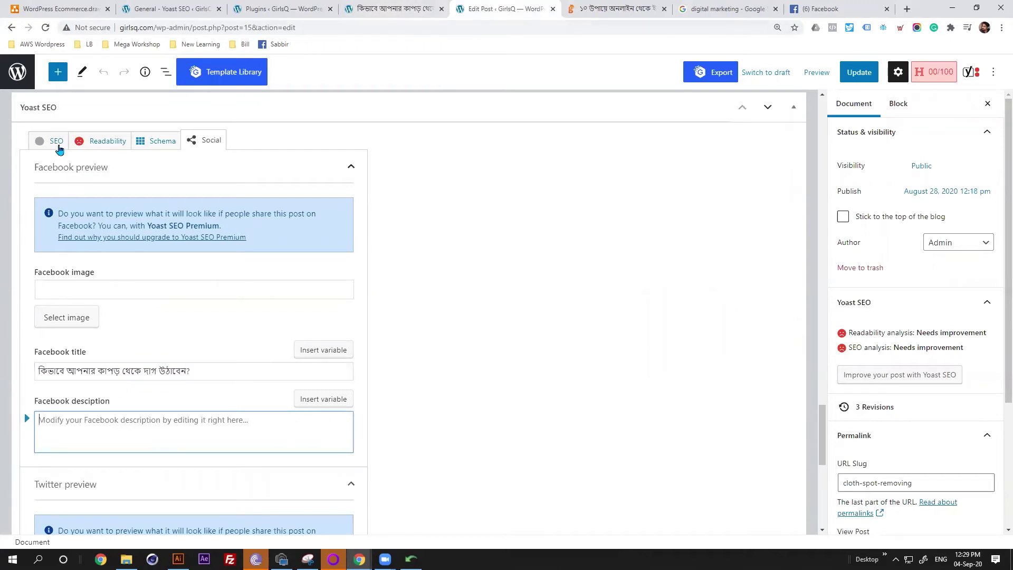
{"action": "left_click", "coordinate": [58, 143]}
{"action": "scroll", "coordinate": [117, 484], "scroll_direction": "down", "scroll_amount": 3}
{"action": "triple_click", "coordinate": [109, 409]}
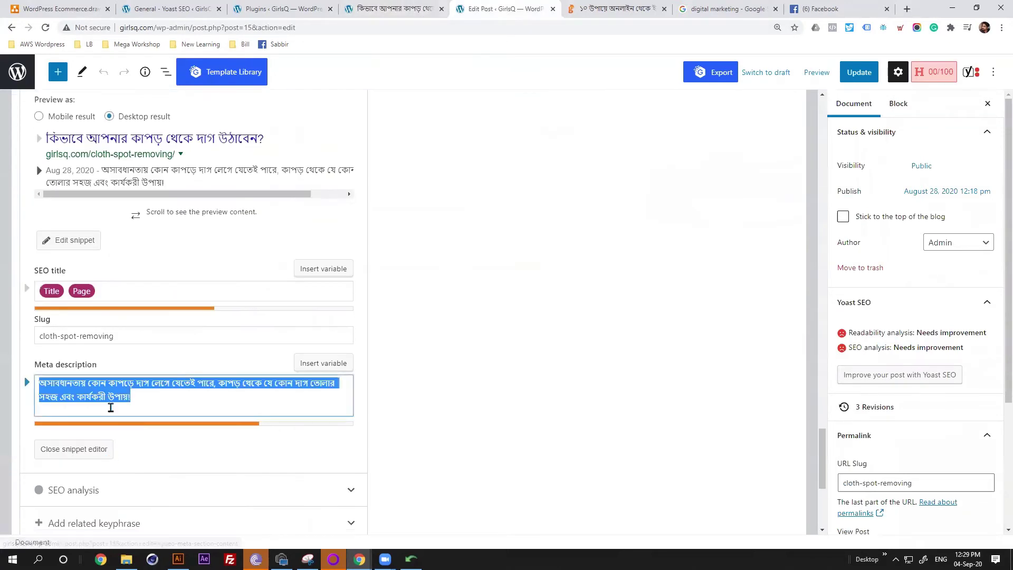
{"action": "scroll", "coordinate": [153, 309], "scroll_direction": "up", "scroll_amount": 4}
{"action": "left_click", "coordinate": [207, 194]}
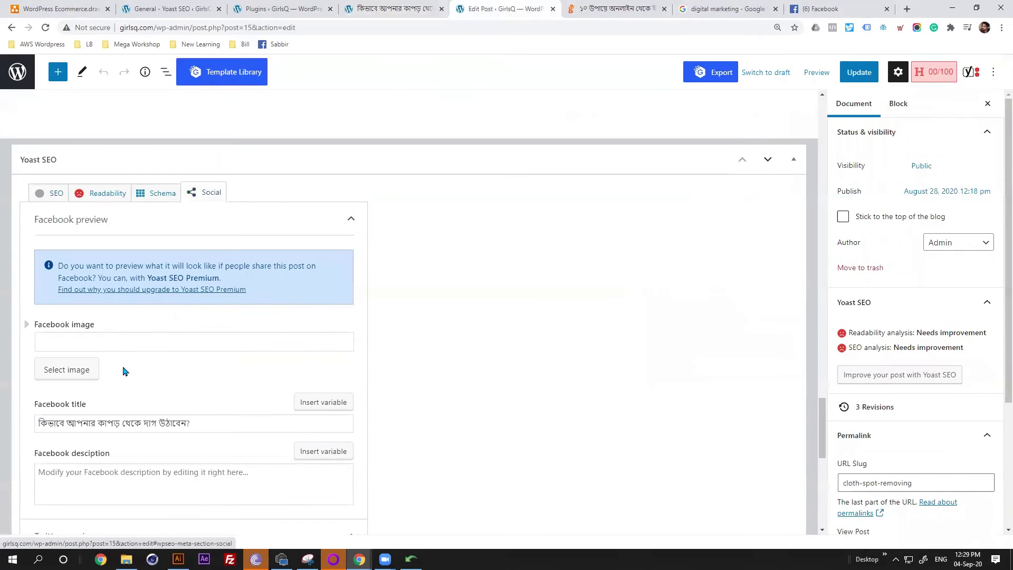
{"action": "scroll", "coordinate": [125, 369], "scroll_direction": "down", "scroll_amount": 2}
{"action": "left_click", "coordinate": [112, 385]}
{"action": "key", "text": "ctrl+v"}
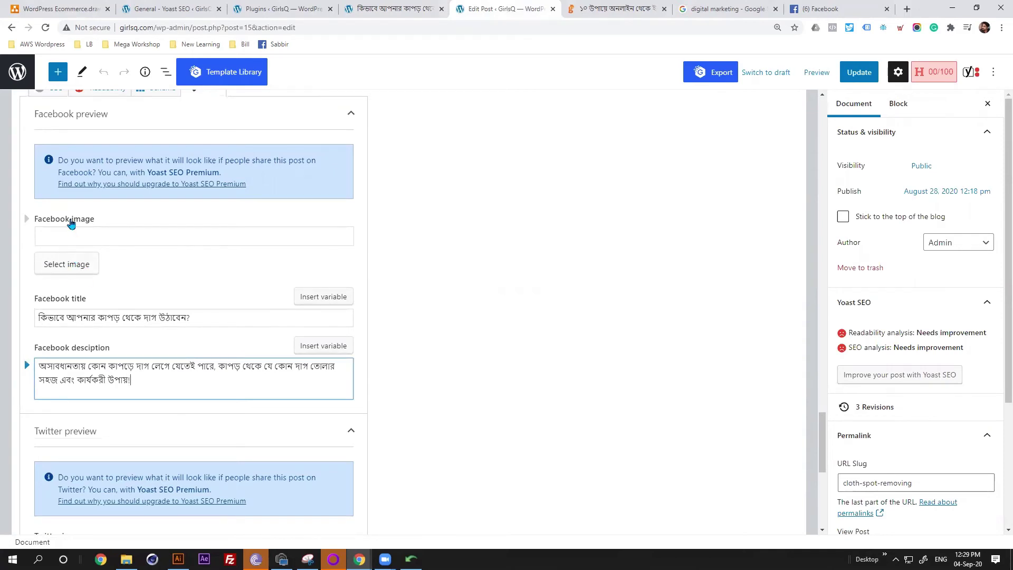
- Start a file upload for the Facebook image and go to the folder containing the recent file Blog-Post.png
{"action": "left_click", "coordinate": [66, 269]}
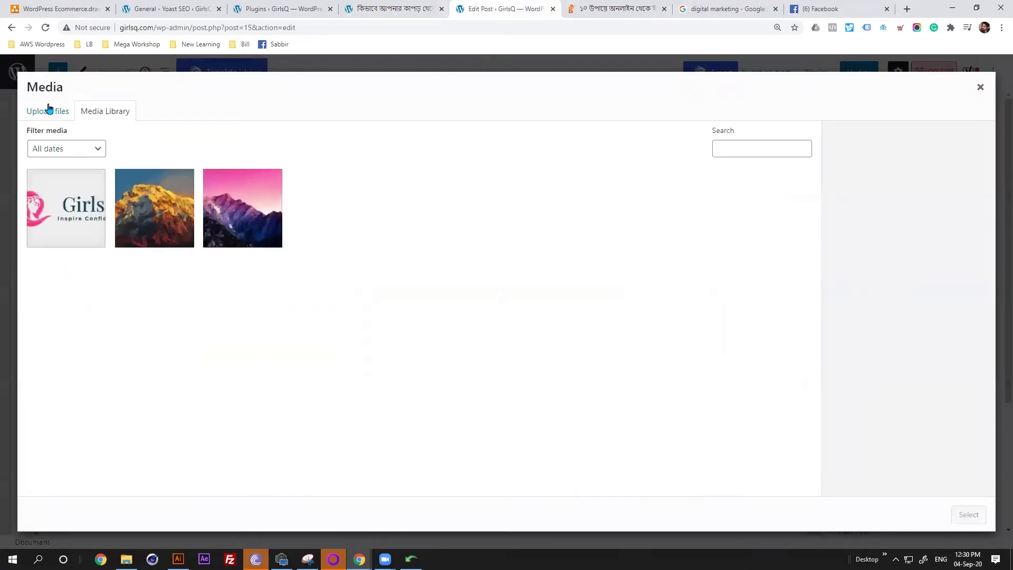
{"action": "left_click", "coordinate": [65, 118]}
{"action": "left_click", "coordinate": [531, 310]}
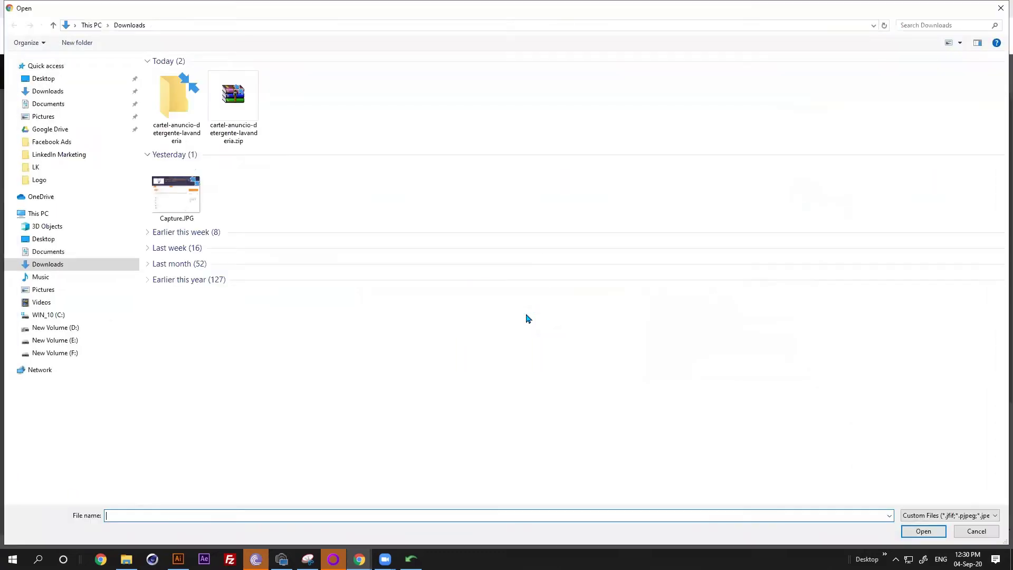
{"action": "left_click", "coordinate": [53, 65]}
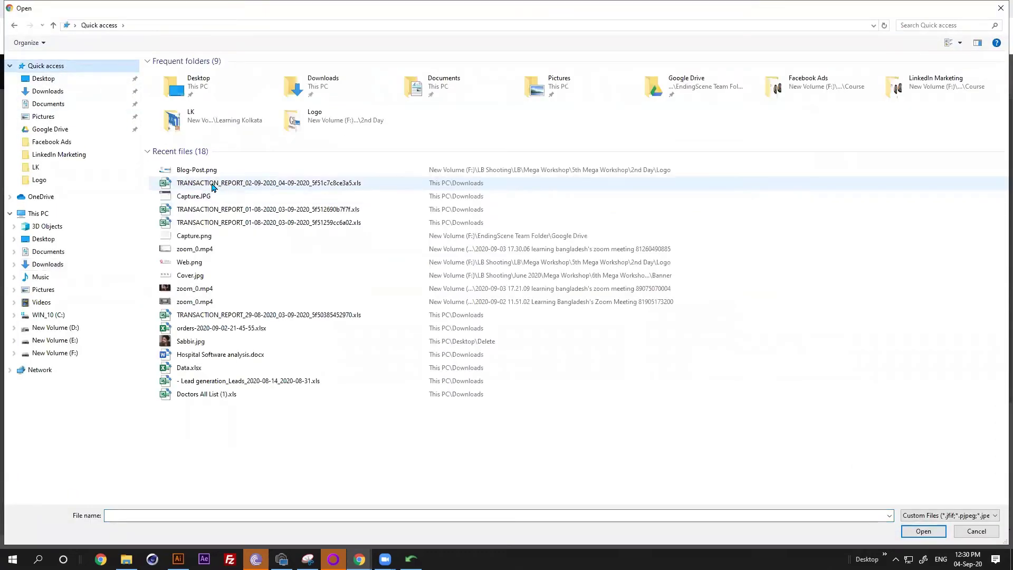
{"action": "left_click", "coordinate": [201, 170]}
{"action": "right_click", "coordinate": [190, 169]}
{"action": "left_click", "coordinate": [127, 501]}
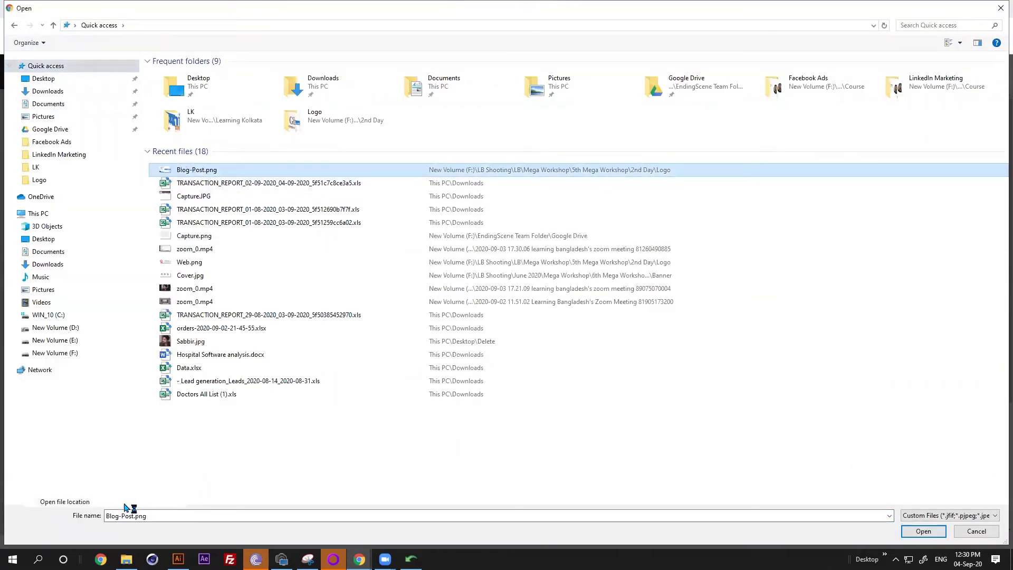
- Preview Blog-Post.png in Photos to check the artwork before uploading it
{"action": "right_click", "coordinate": [236, 96]}
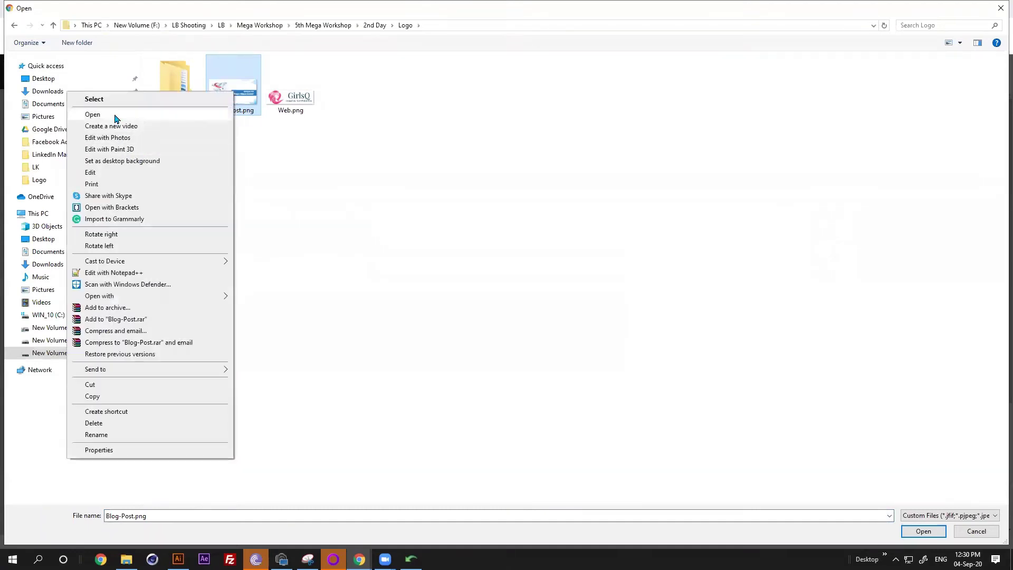
{"action": "left_click", "coordinate": [85, 116]}
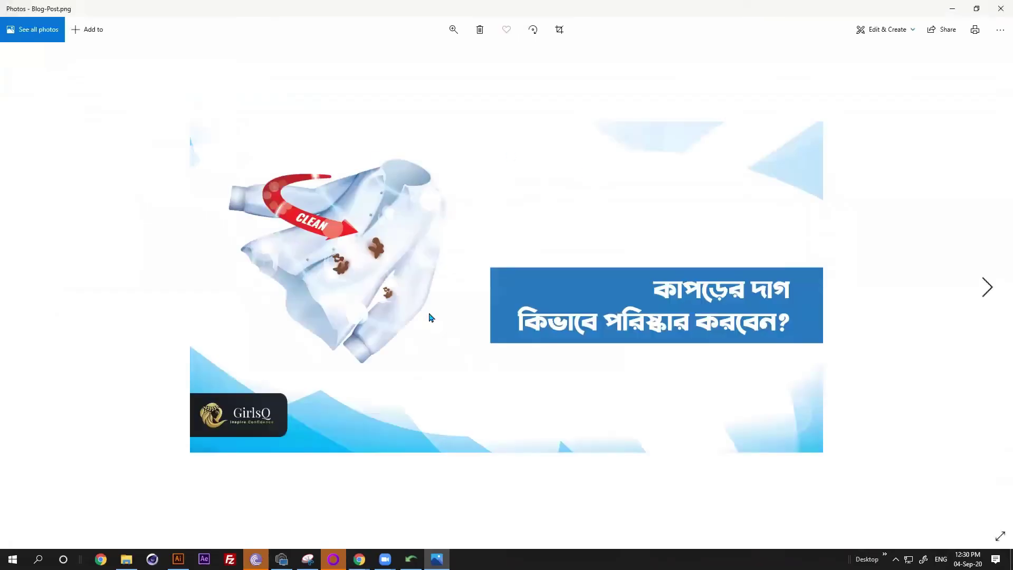
{"action": "left_click", "coordinate": [999, 10]}
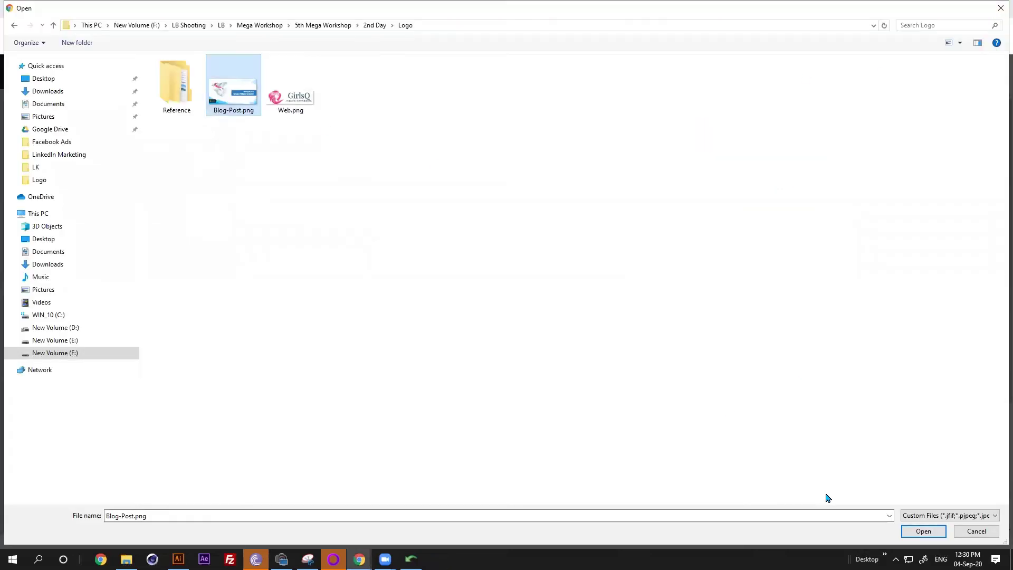
- Upload Blog-Post.png to the media library and set it as the post's Facebook image
{"action": "left_click", "coordinate": [920, 530]}
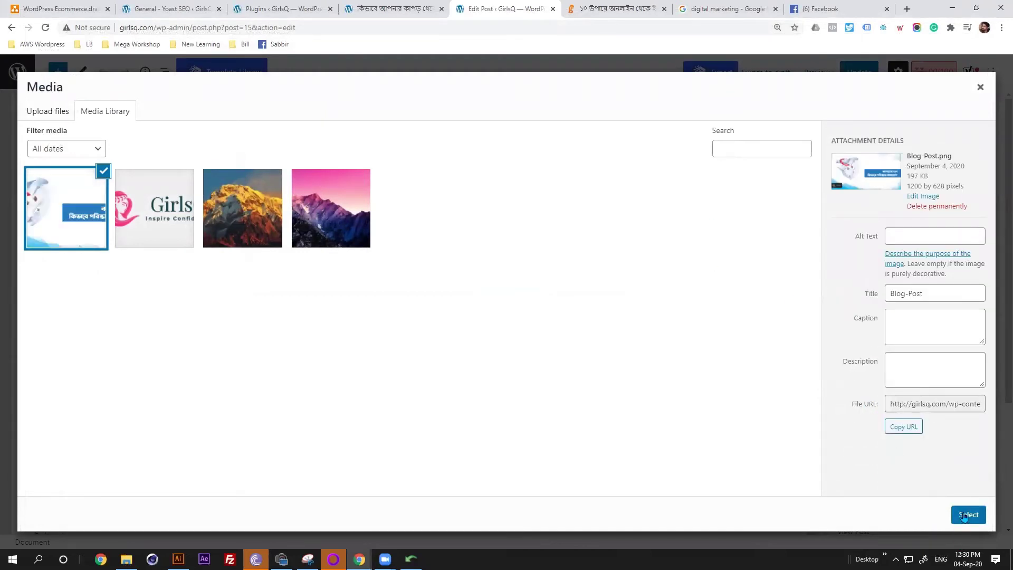
{"action": "left_click", "coordinate": [967, 515]}
{"action": "scroll", "coordinate": [244, 341], "scroll_direction": "down", "scroll_amount": 3}
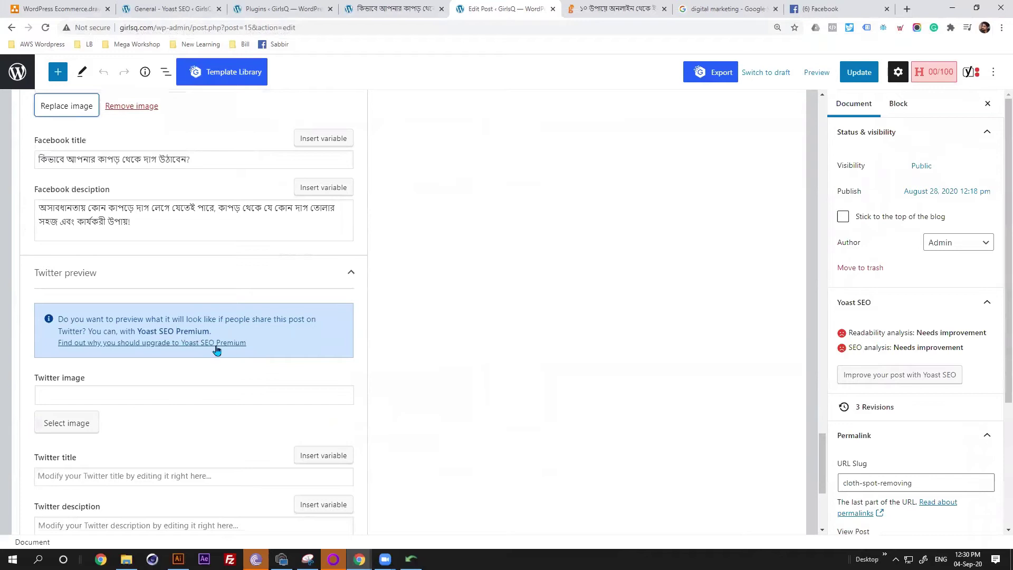
- Review the filled-in Facebook image, title and description, and update the post
{"action": "scroll", "coordinate": [216, 350], "scroll_direction": "up", "scroll_amount": 4}
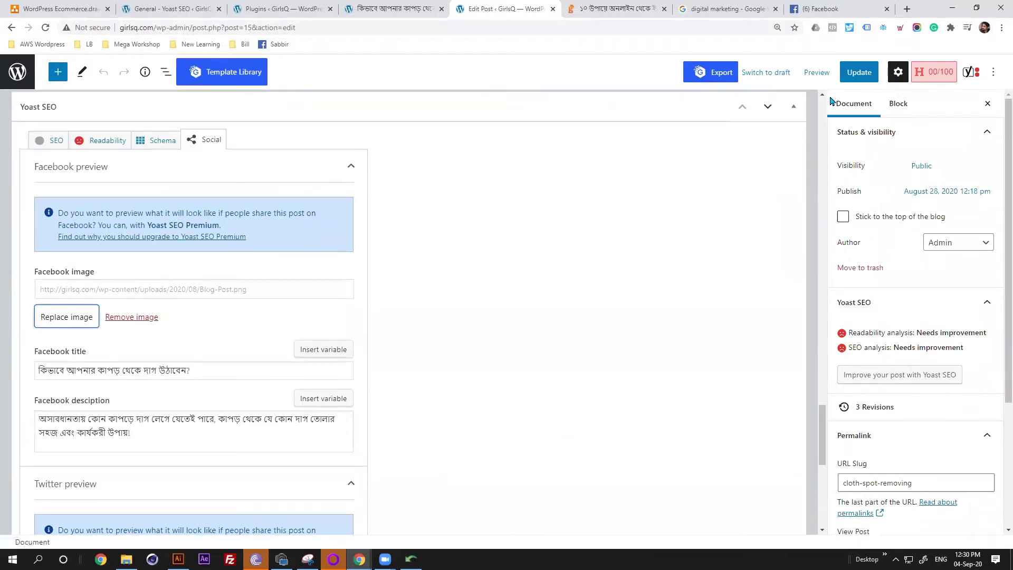
{"action": "scroll", "coordinate": [942, 317], "scroll_direction": "down", "scroll_amount": 3}
{"action": "scroll", "coordinate": [941, 330], "scroll_direction": "up", "scroll_amount": 3}
{"action": "left_click", "coordinate": [599, 320]}
{"action": "scroll", "coordinate": [770, 343], "scroll_direction": "up", "scroll_amount": 15}
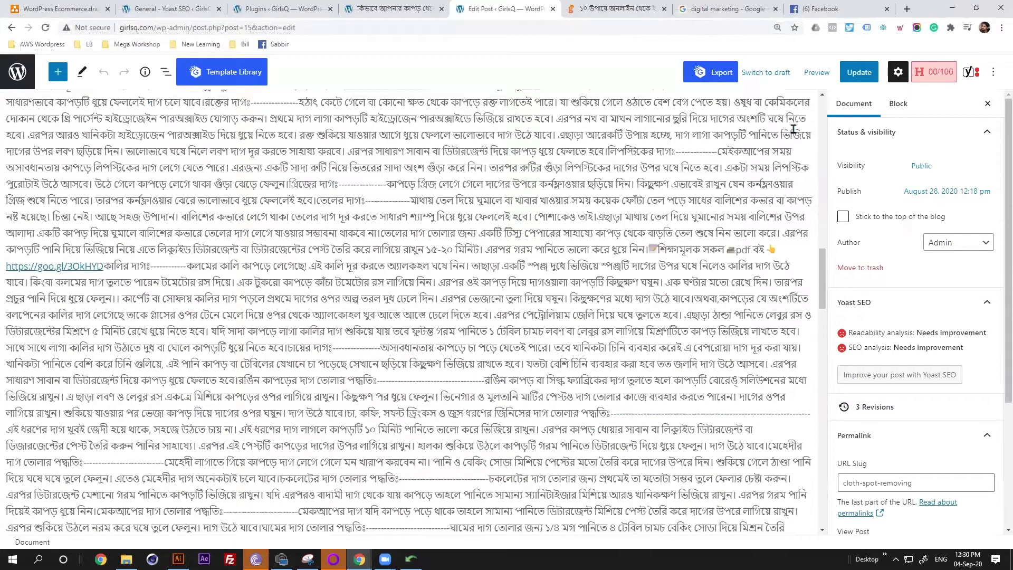
{"action": "scroll", "coordinate": [792, 129], "scroll_direction": "up", "scroll_amount": 6}
{"action": "left_click", "coordinate": [855, 77]}
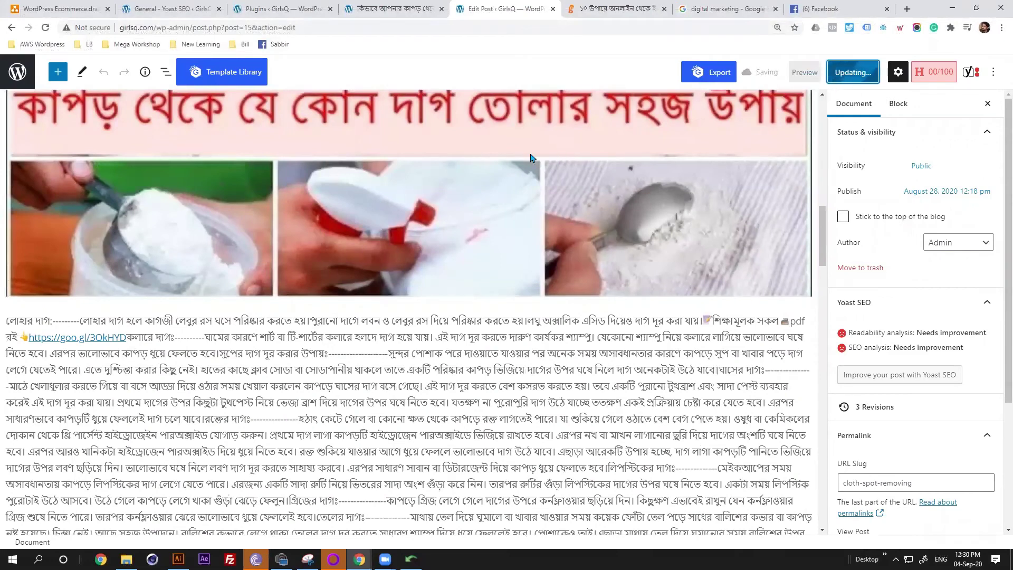
- View the updated post on the site and look through the page from its title to the footer
{"action": "scroll", "coordinate": [299, 164], "scroll_direction": "down", "scroll_amount": 7}
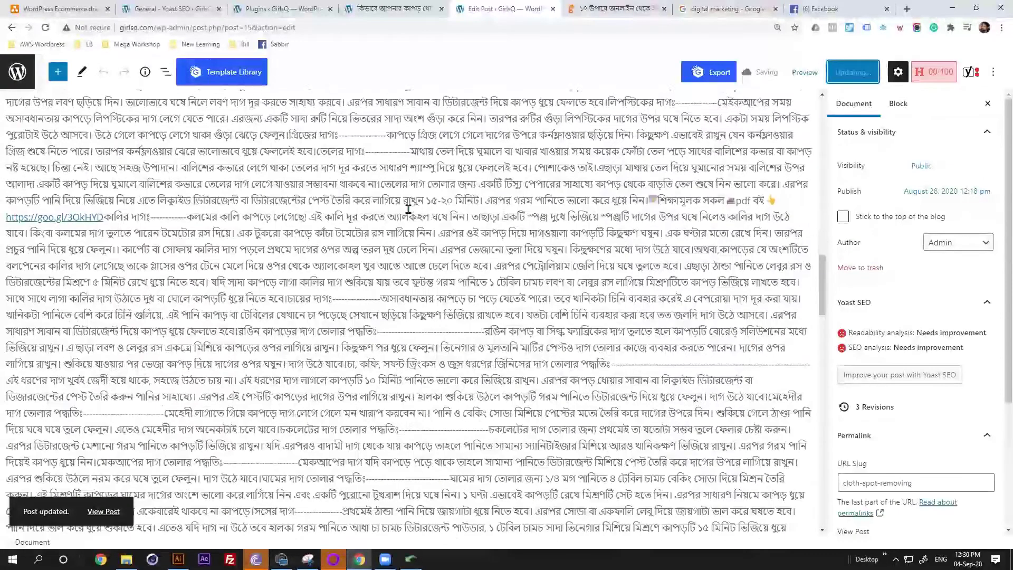
{"action": "left_click", "coordinate": [109, 515]}
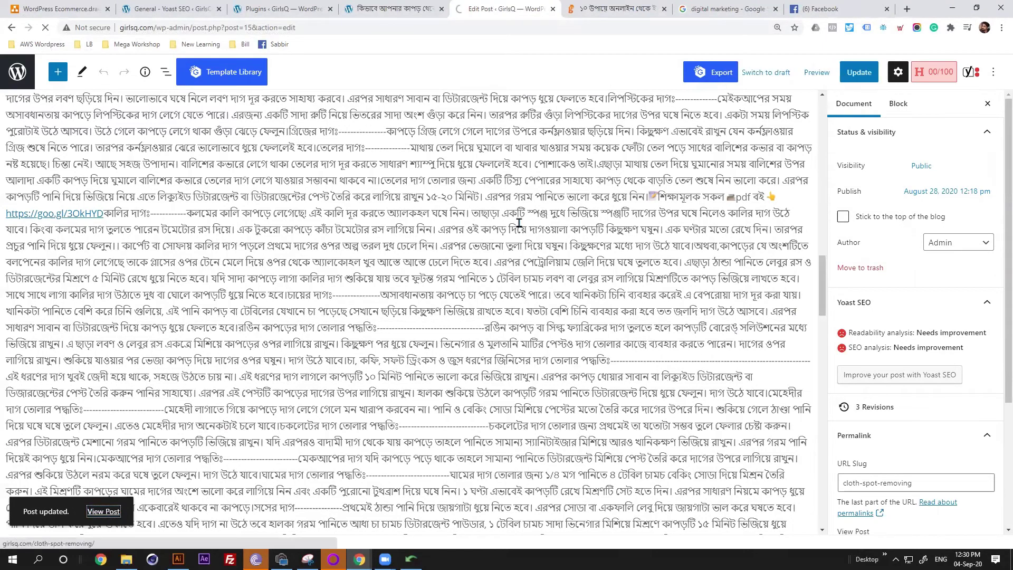
{"action": "scroll", "coordinate": [106, 211], "scroll_direction": "down", "scroll_amount": 20}
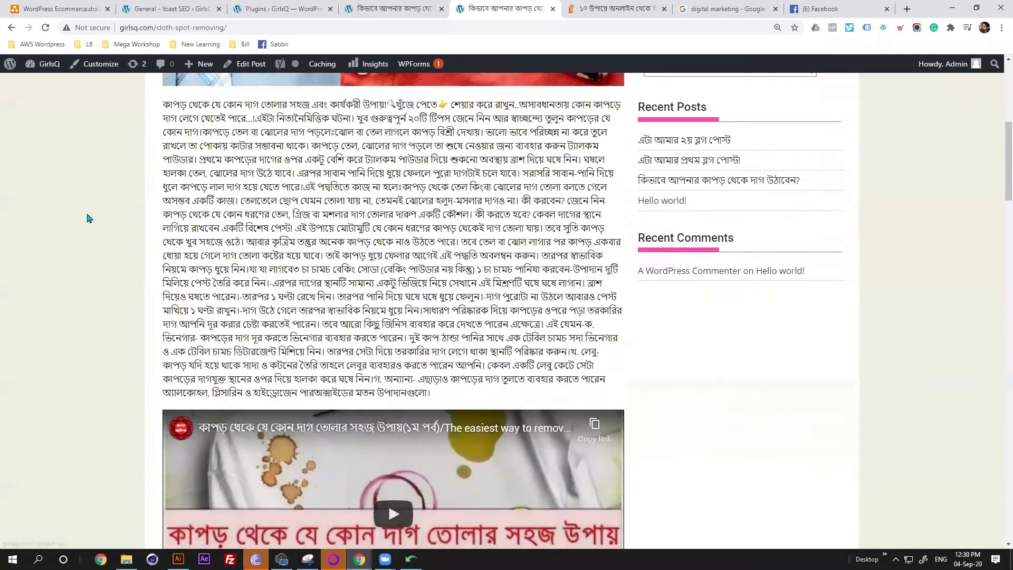
{"action": "scroll", "coordinate": [169, 216], "scroll_direction": "down", "scroll_amount": 9}
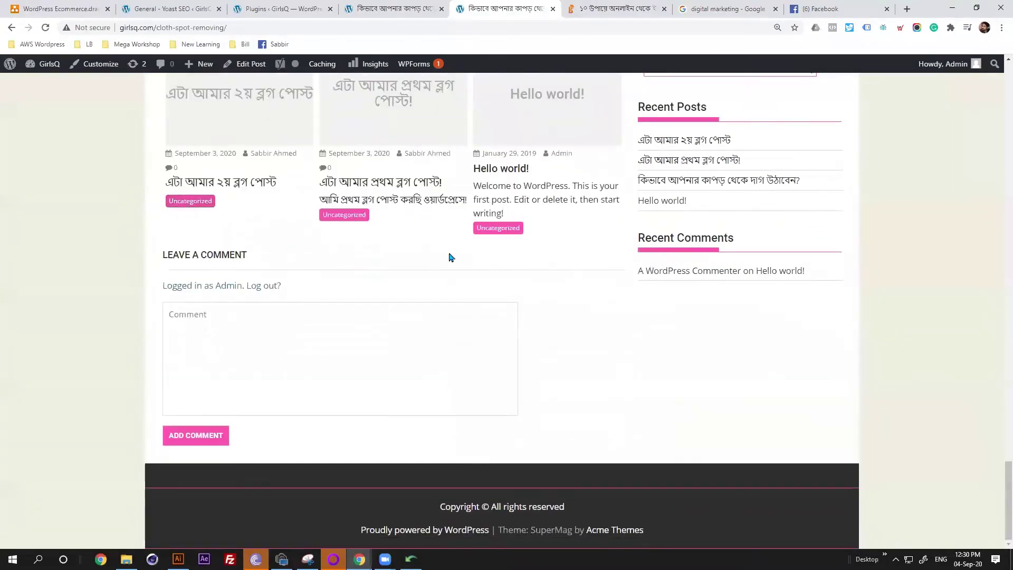
{"action": "scroll", "coordinate": [450, 255], "scroll_direction": "up", "scroll_amount": 8}
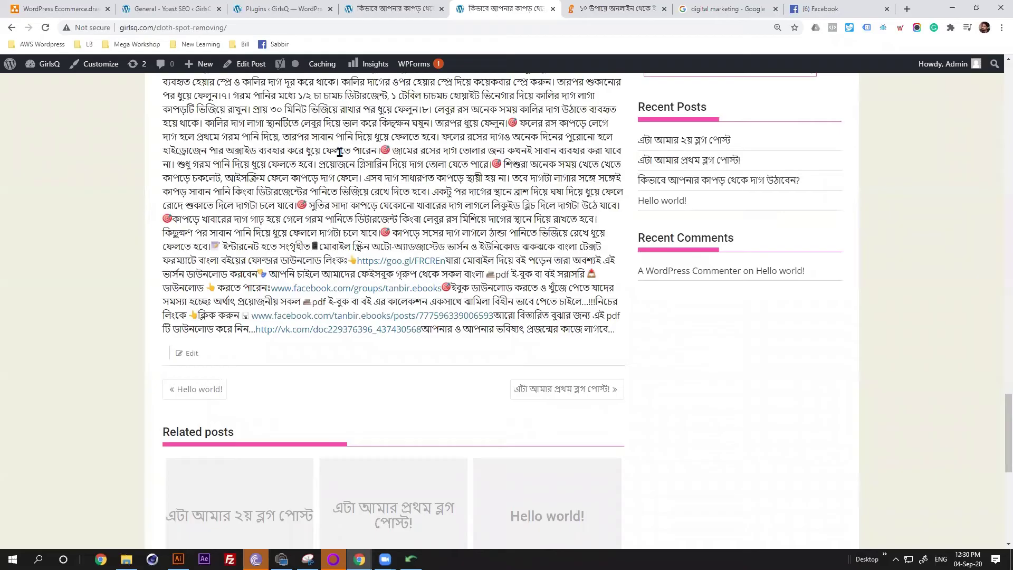
{"action": "scroll", "coordinate": [289, 146], "scroll_direction": "up", "scroll_amount": 15}
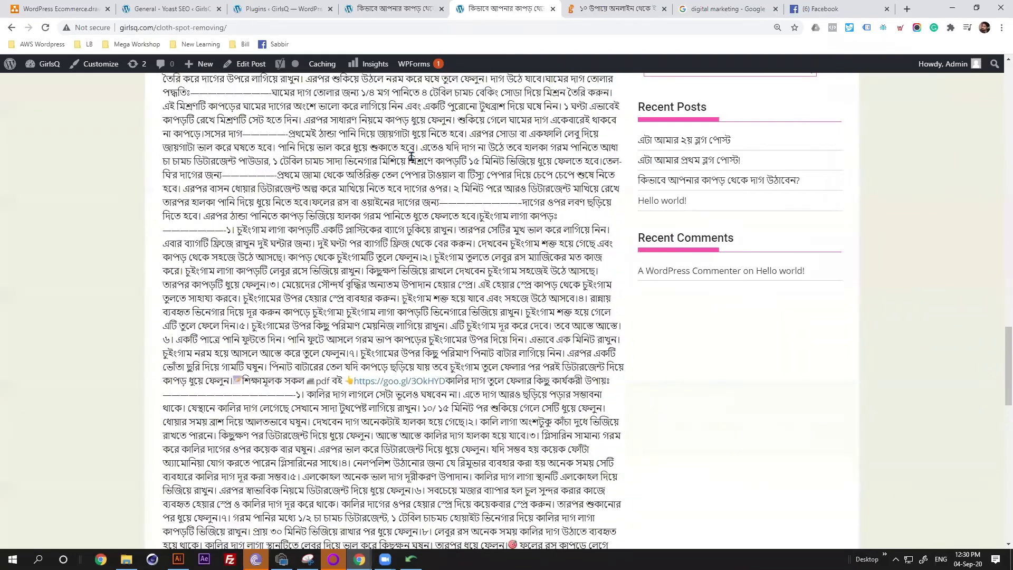
{"action": "scroll", "coordinate": [443, 134], "scroll_direction": "up", "scroll_amount": 15}
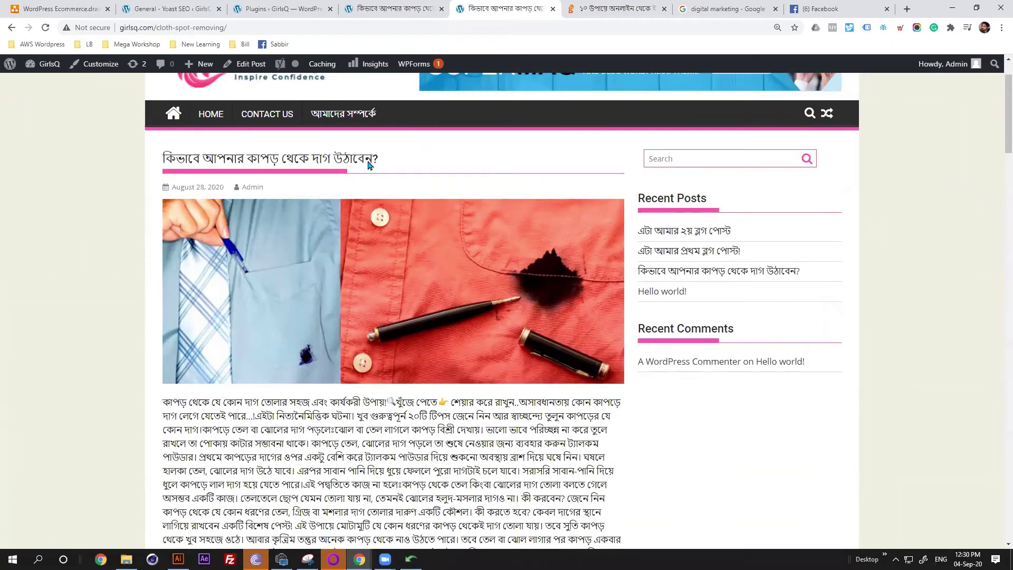
{"action": "scroll", "coordinate": [571, 117], "scroll_direction": "up", "scroll_amount": 2}
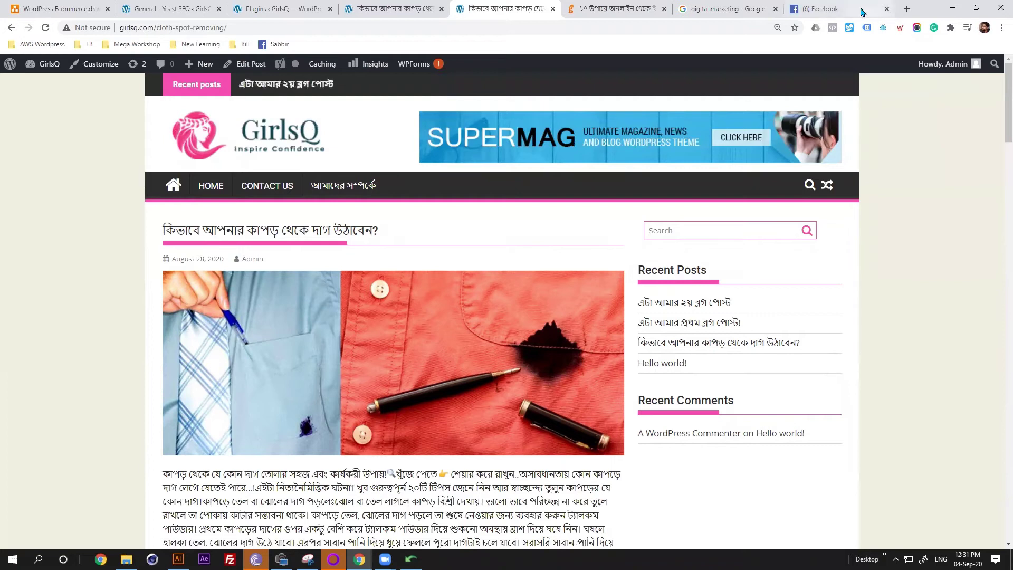
- Check the existing shared link on Facebook, and find and open Facebook's Sharing Debugger in a new browser tab
{"action": "left_click", "coordinate": [839, 8]}
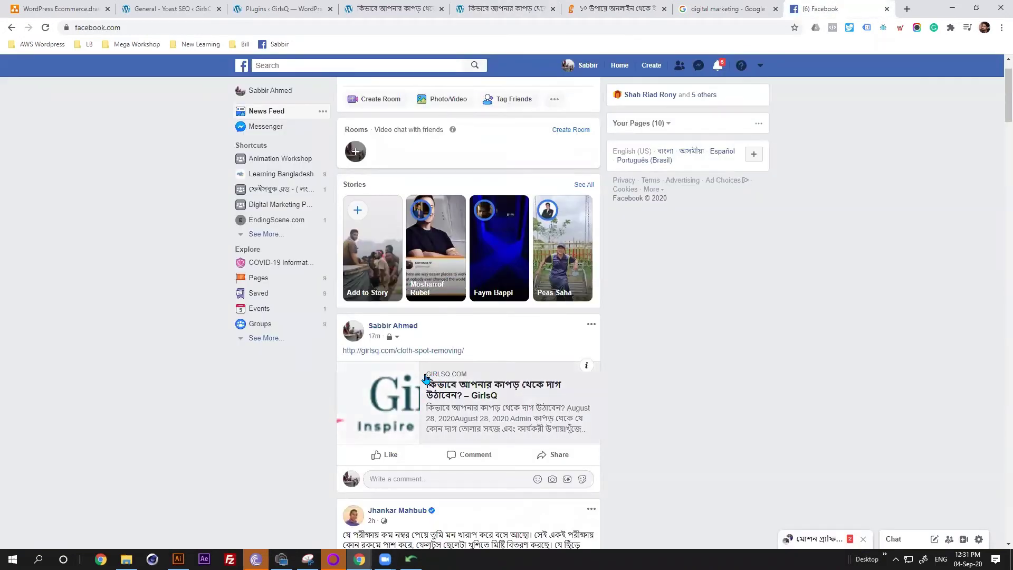
{"action": "left_click", "coordinate": [905, 8]}
{"action": "type", "text": "d"}
{"action": "key", "text": "BackSpace"}
{"action": "type", "text": "faced"}
{"action": "key", "text": "BackSpace"}
{"action": "type", "text": "book de"}
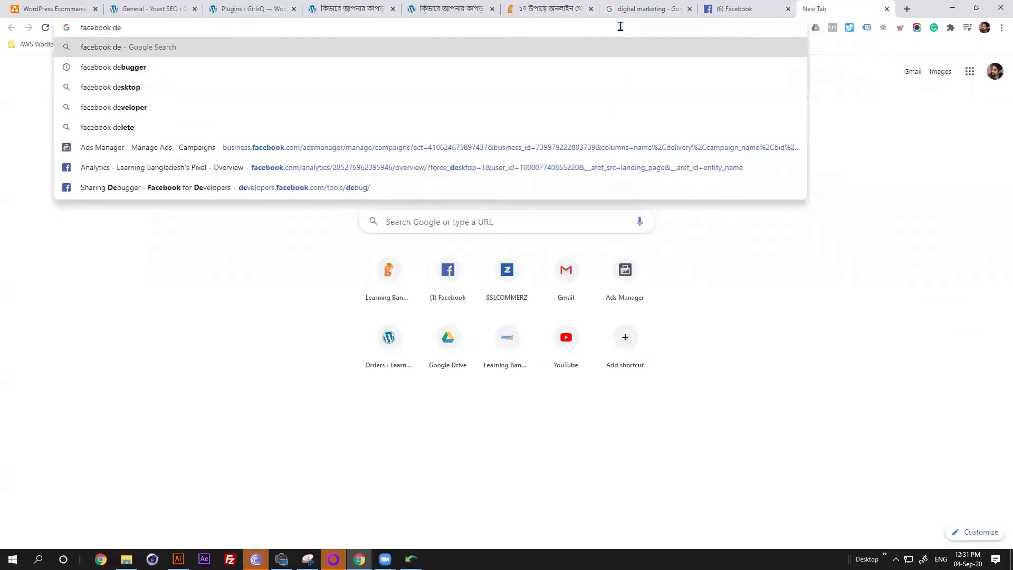
{"action": "key", "text": "Down"}
{"action": "key", "text": "Return"}
{"action": "left_click", "coordinate": [255, 199]}
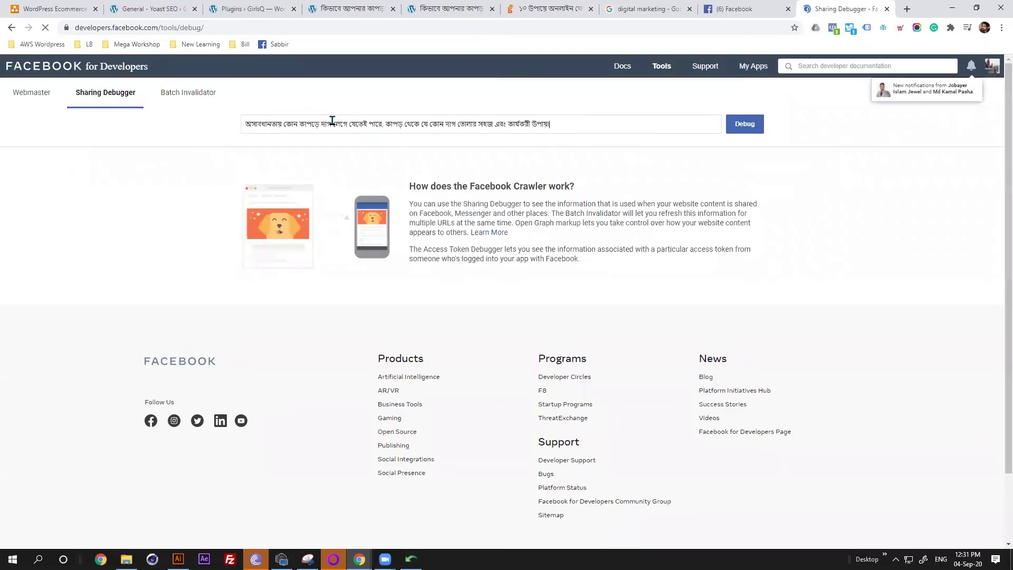
{"action": "key", "text": "ctrl+a"}
{"action": "key", "text": "BackSpace"}
{"action": "left_click", "coordinate": [342, 9]}
{"action": "left_click", "coordinate": [245, 29]}
{"action": "key", "text": "ctrl+c"}
{"action": "left_click", "coordinate": [877, 5]}
{"action": "left_click", "coordinate": [312, 125]}
{"action": "key", "text": "ctrl+v"}
{"action": "left_click", "coordinate": [745, 123]}
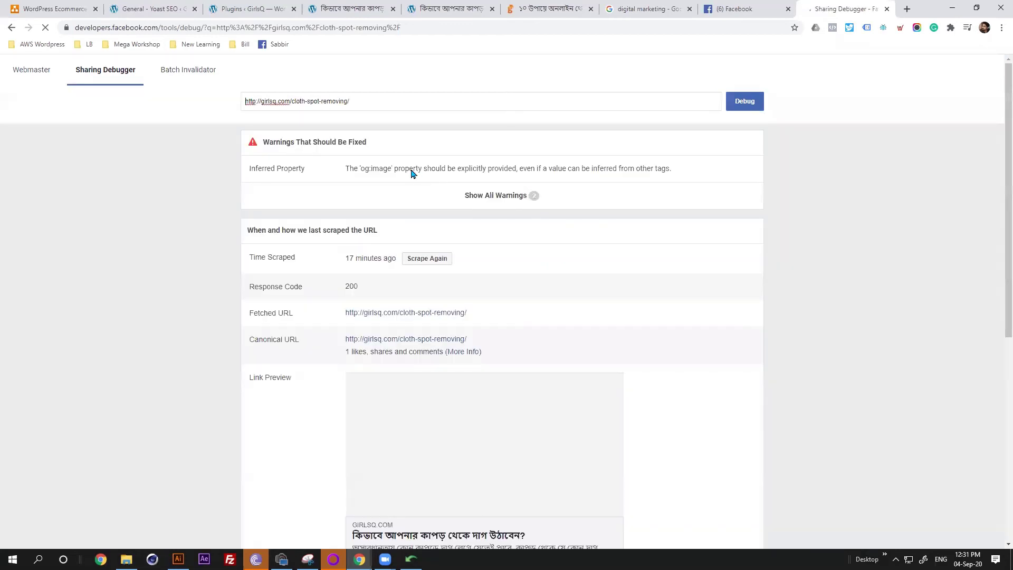
- Examine the debugger's last scrape time and the link preview for the post
{"action": "scroll", "coordinate": [418, 222], "scroll_direction": "down", "scroll_amount": 2}
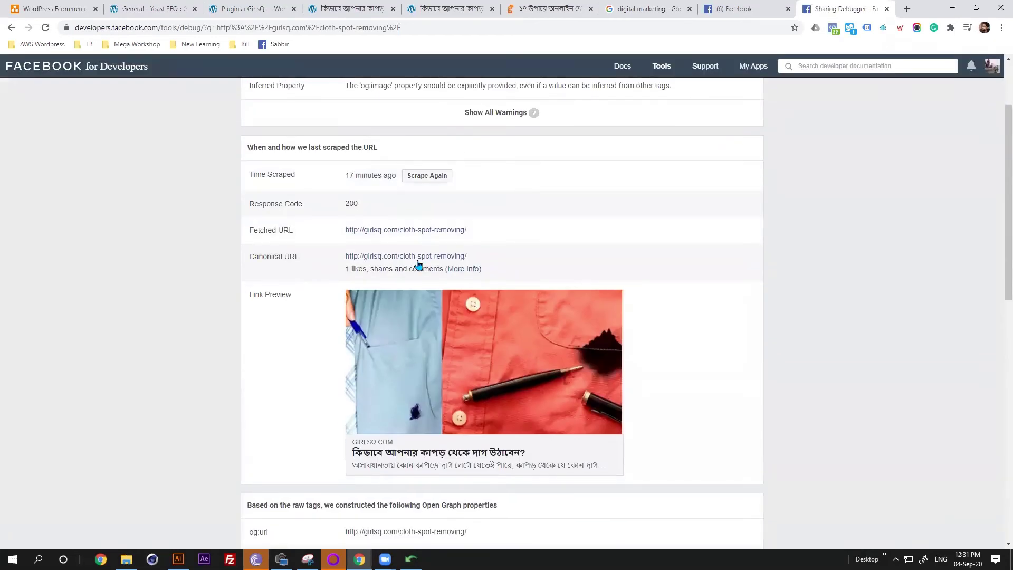
{"action": "scroll", "coordinate": [422, 261], "scroll_direction": "up", "scroll_amount": 2}
{"action": "left_click_drag", "start_coordinate": [396, 281], "coordinate": [362, 281]}
{"action": "scroll", "coordinate": [456, 386], "scroll_direction": "down", "scroll_amount": 1}
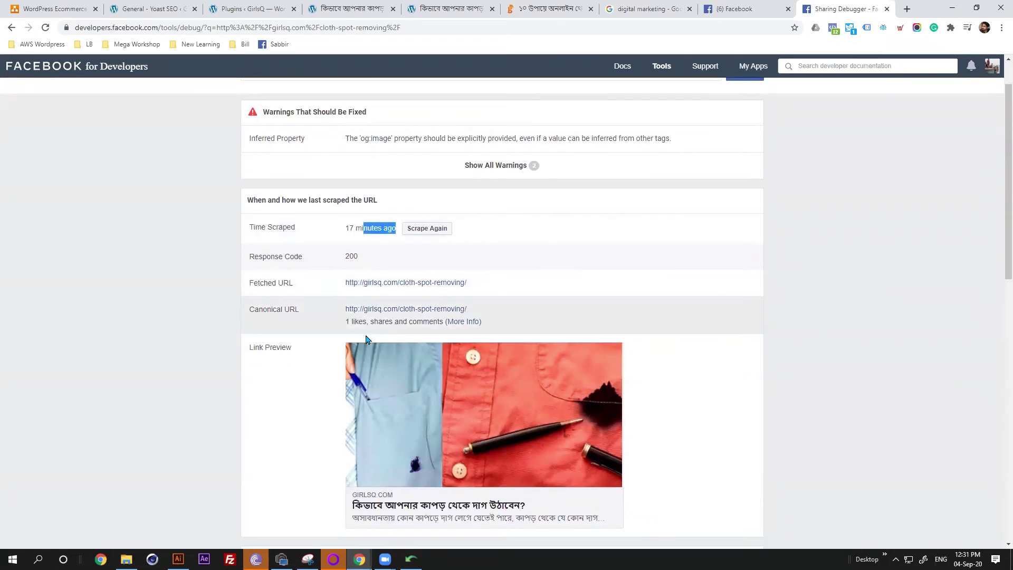
{"action": "scroll", "coordinate": [442, 338], "scroll_direction": "down", "scroll_amount": 1}
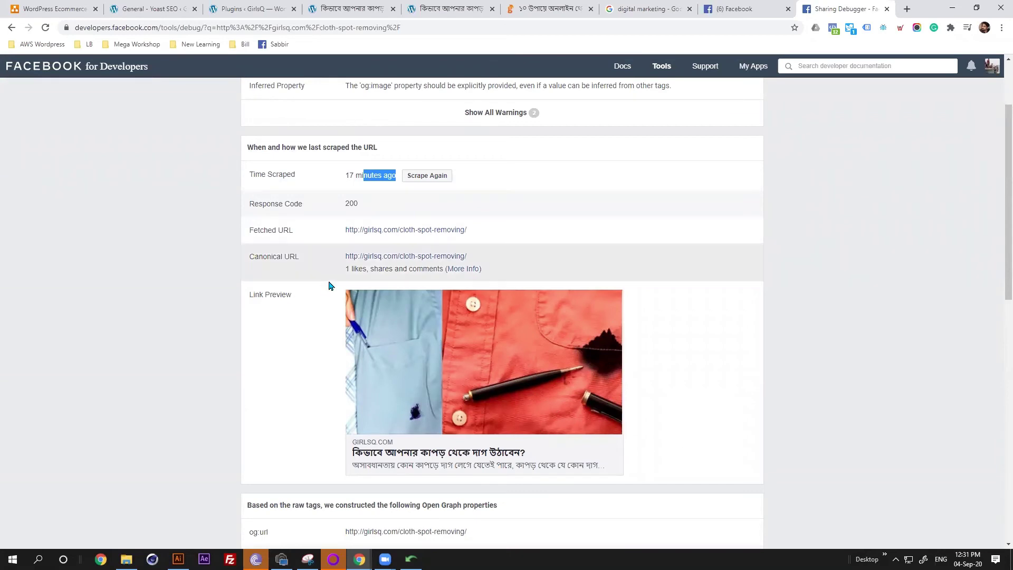
- Scrape the post's URL again in the Sharing Debugger and check the refreshed link preview
{"action": "scroll", "coordinate": [328, 282], "scroll_direction": "up", "scroll_amount": 1}
{"action": "left_click", "coordinate": [428, 229]}
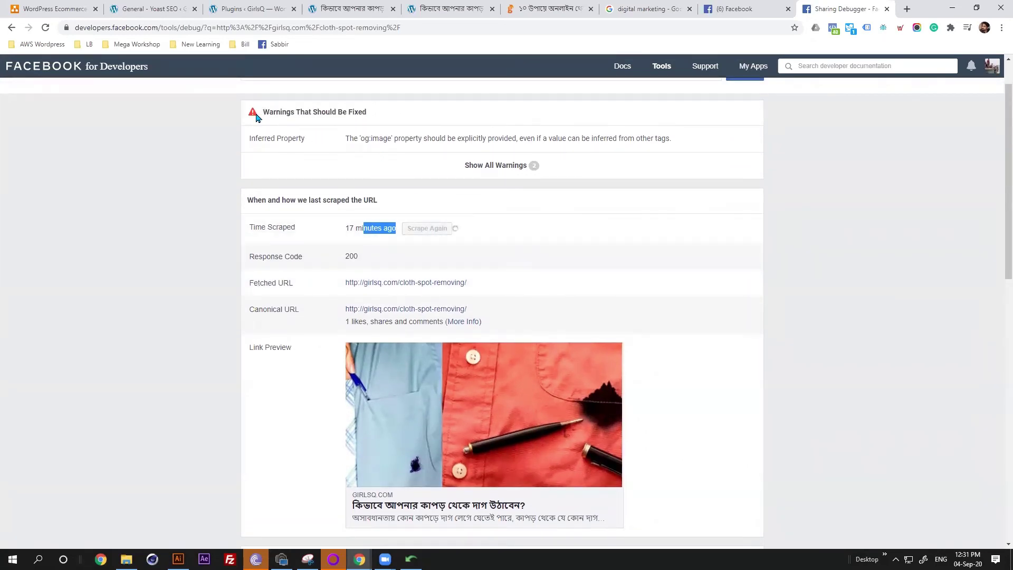
{"action": "scroll", "coordinate": [433, 306], "scroll_direction": "down", "scroll_amount": 1}
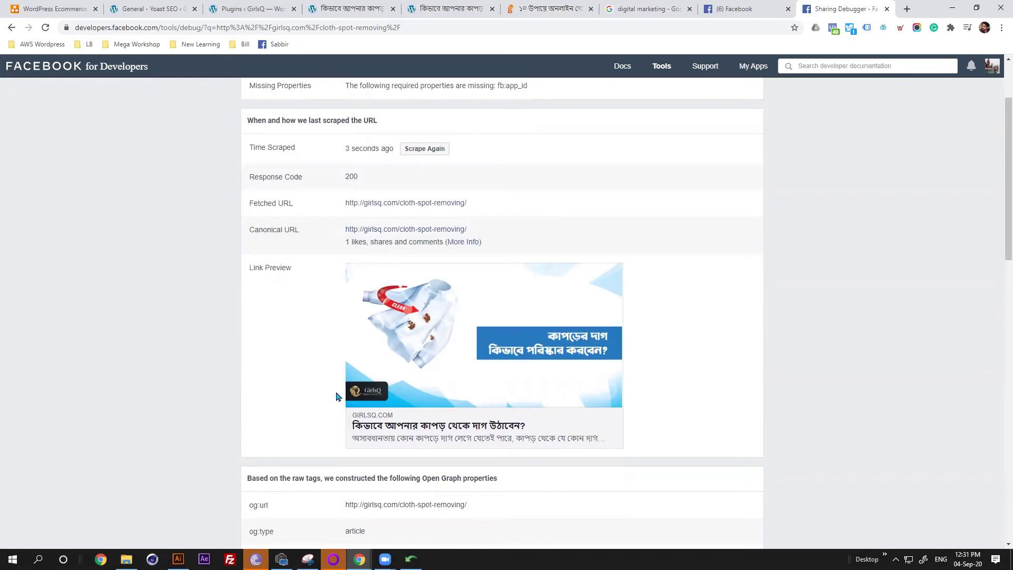
{"action": "left_click", "coordinate": [348, 8]}
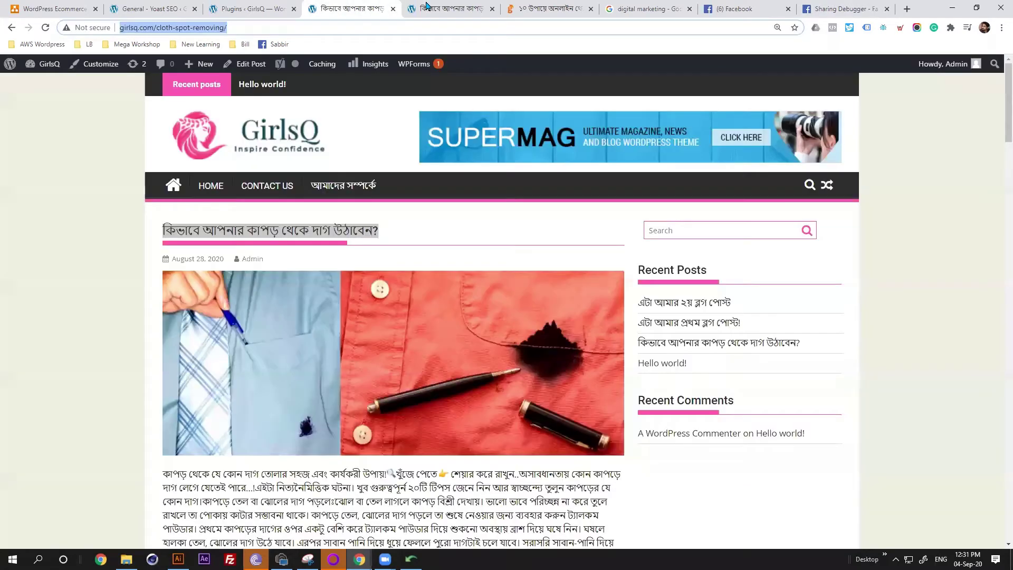
{"action": "left_click", "coordinate": [783, 6]}
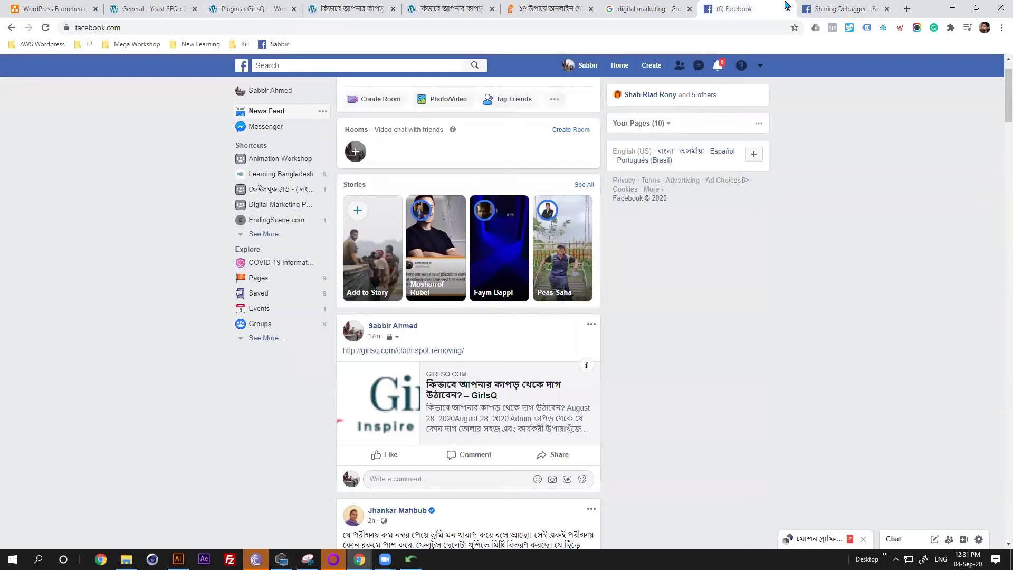
{"action": "scroll", "coordinate": [457, 146], "scroll_direction": "up", "scroll_amount": 1}
{"action": "left_click", "coordinate": [429, 117]}
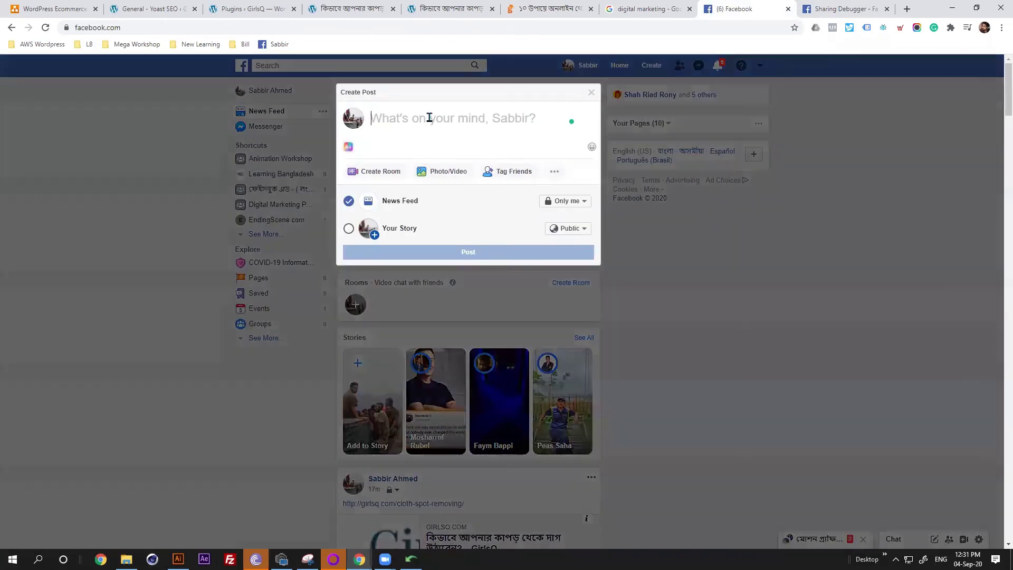
{"action": "type", "text": "http://girlsq.com/cloth-spot-removing/"}
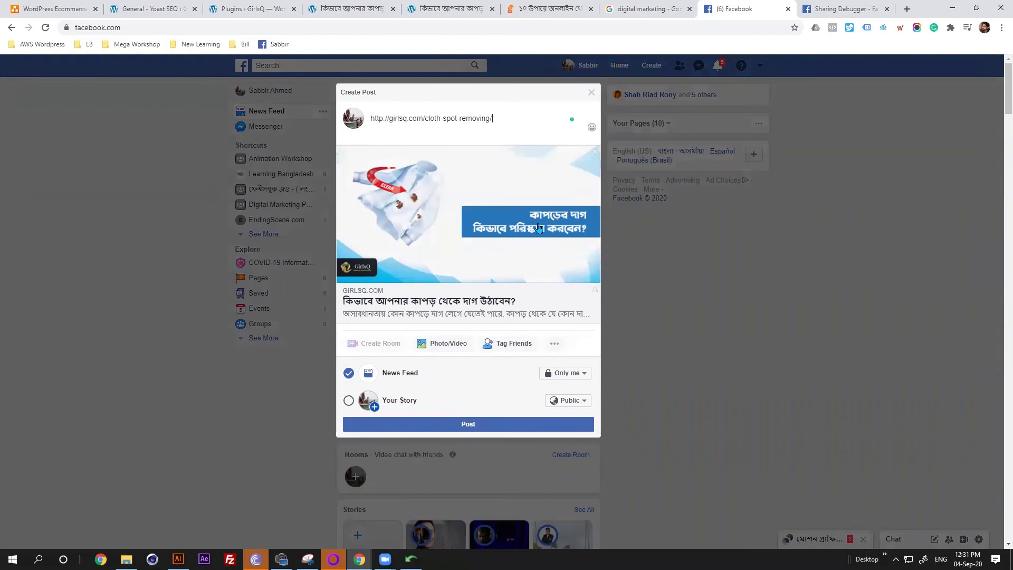
- Look through the published cloth-spot-removing page and go back to the Facebook post draft
{"action": "left_click", "coordinate": [437, 8]}
{"action": "scroll", "coordinate": [408, 287], "scroll_direction": "down", "scroll_amount": 10}
{"action": "scroll", "coordinate": [408, 286], "scroll_direction": "down", "scroll_amount": 5}
{"action": "scroll", "coordinate": [627, 209], "scroll_direction": "up", "scroll_amount": 15}
{"action": "scroll", "coordinate": [628, 209], "scroll_direction": "up", "scroll_amount": 3}
{"action": "key", "text": "ctrl+8"}
- Return to the published cloth-spot-removing post and open it for editing
{"action": "left_click", "coordinate": [347, 8]}
{"action": "left_click", "coordinate": [266, 6]}
{"action": "left_click", "coordinate": [348, 8]}
{"action": "left_click", "coordinate": [449, 8]}
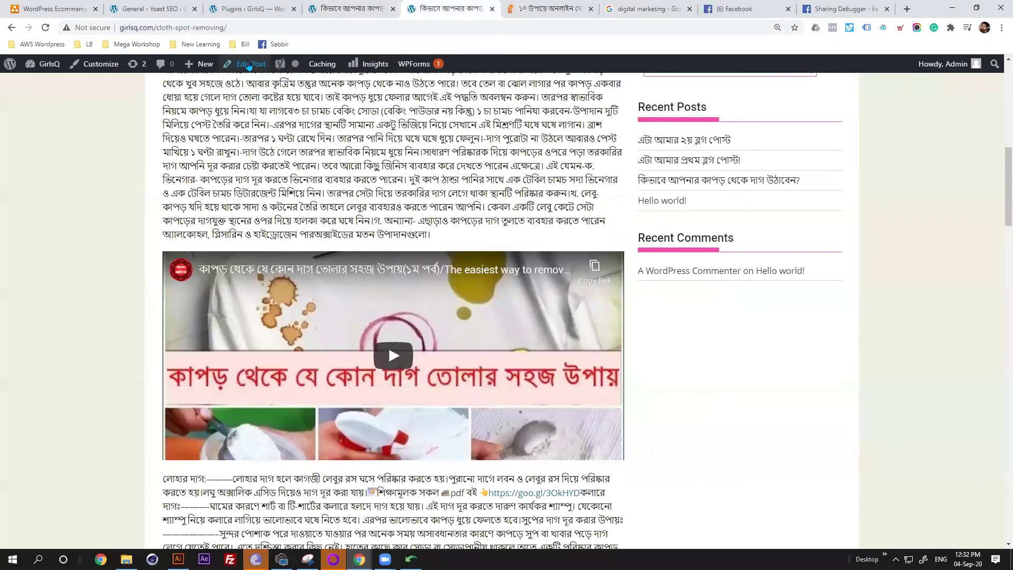
{"action": "left_click", "coordinate": [249, 65]}
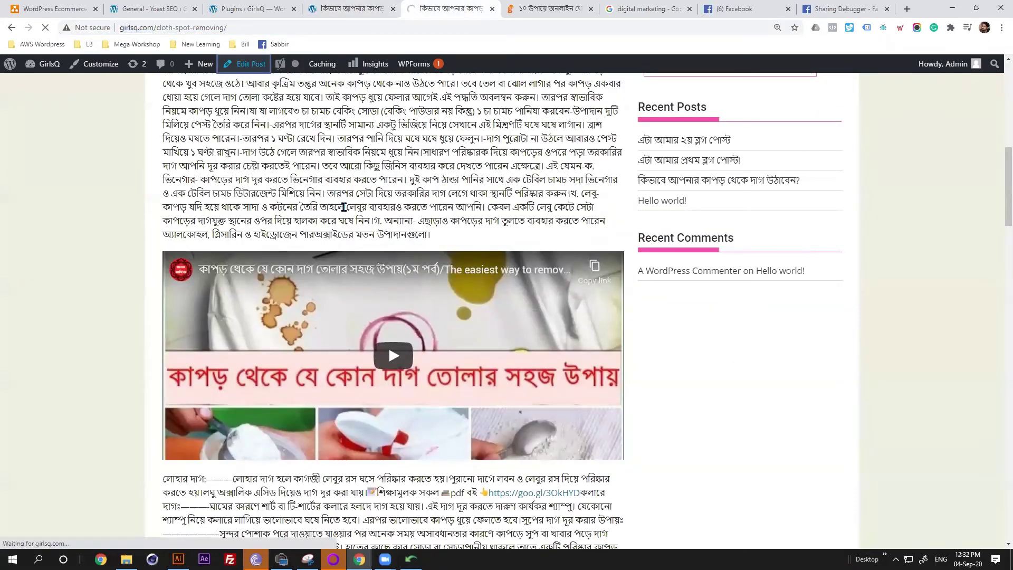
- In the post's Yoast SEO social settings, set the Facebook title to "দাগ নিয়ে আর নয় টেনশন!" and update the post
{"action": "scroll", "coordinate": [344, 208], "scroll_direction": "down", "scroll_amount": 8}
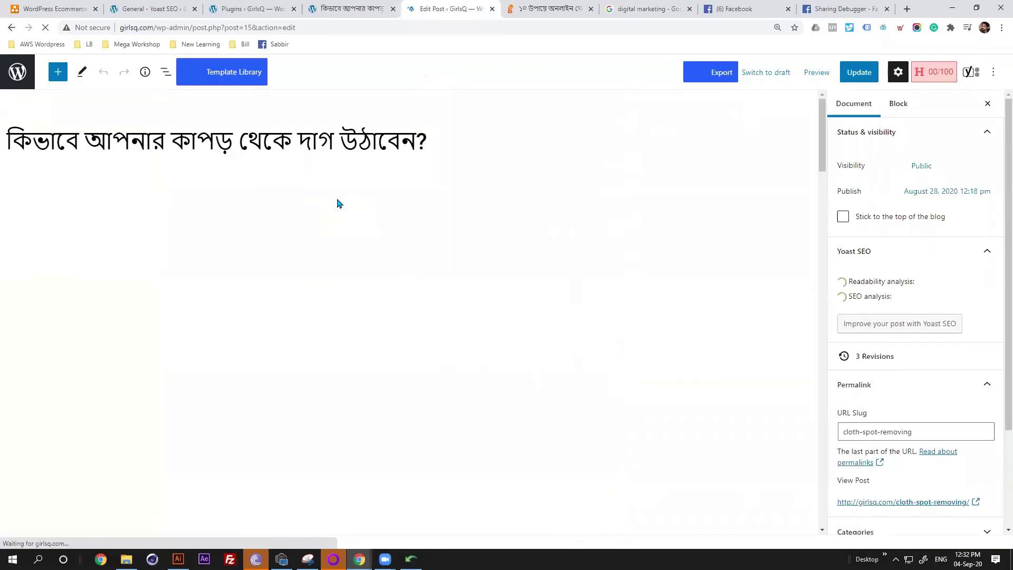
{"action": "scroll", "coordinate": [339, 204], "scroll_direction": "down", "scroll_amount": 15}
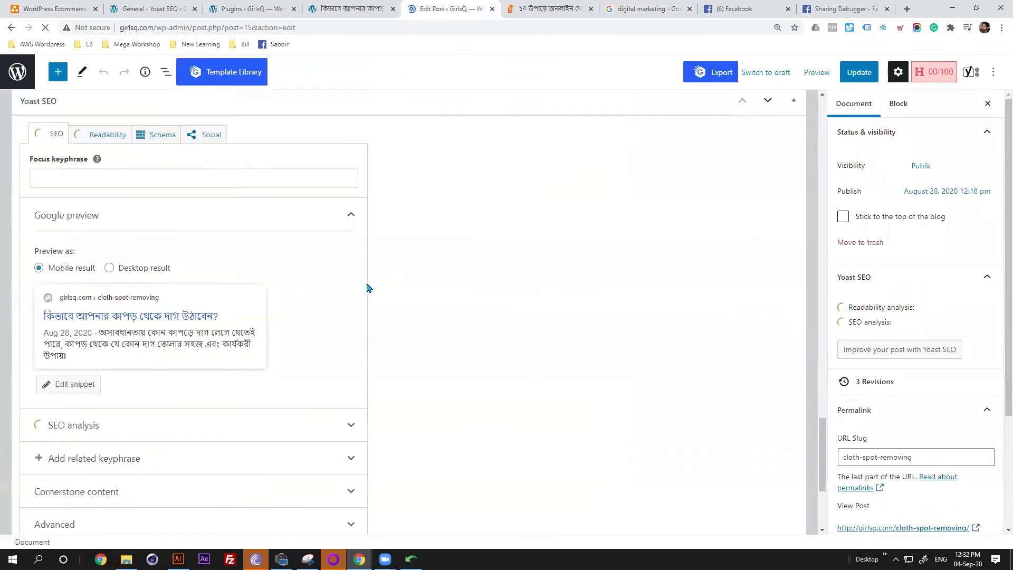
{"action": "left_click", "coordinate": [213, 248]}
{"action": "scroll", "coordinate": [119, 369], "scroll_direction": "down", "scroll_amount": 2}
{"action": "left_click", "coordinate": [95, 374]}
{"action": "left_click_drag", "start_coordinate": [210, 373], "coordinate": [21, 363]}
{"action": "type", "text": "দ"}
{"action": "key", "text": "BackSpace"}
{"action": "type", "text": "দঃ"}
{"action": "key", "text": "BackSpace"}
{"action": "key", "text": "BackSpace"}
{"action": "type", "text": "দাগ নিয়ে আর নয় টেনশন!"}
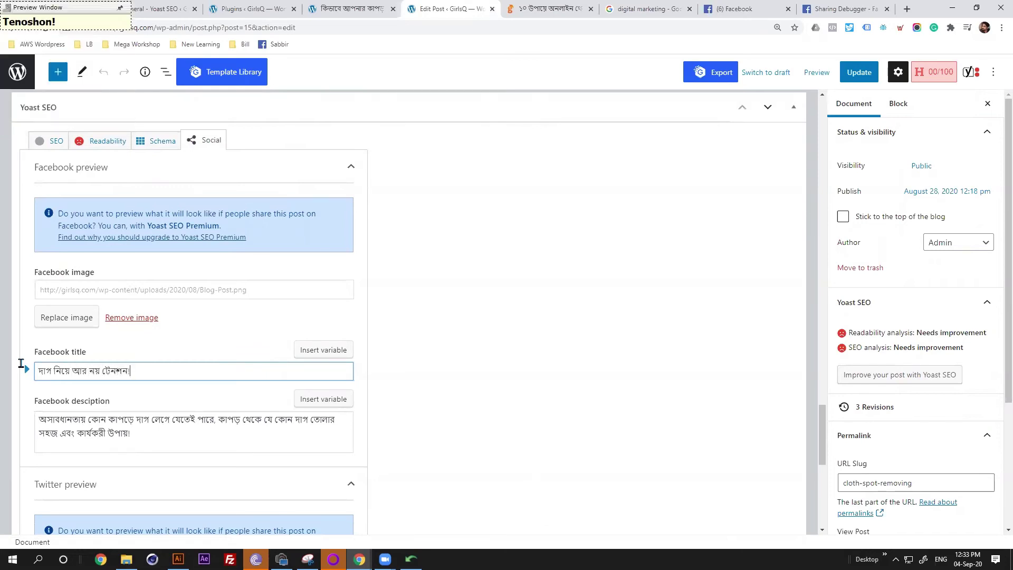
{"action": "key", "text": "space"}
{"action": "left_click", "coordinate": [859, 73]}
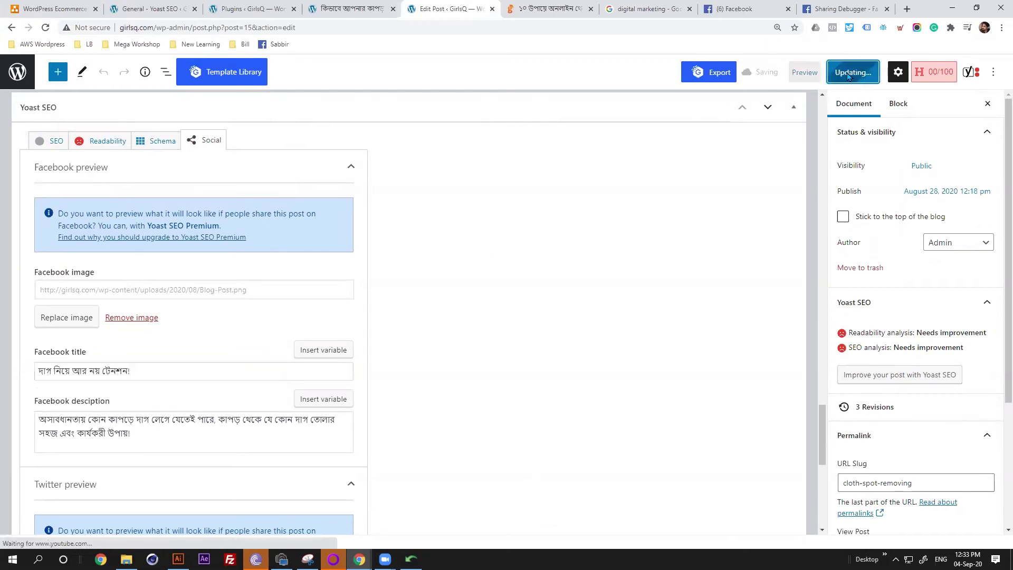
- Debug the post's URL again in Facebook's Sharing Debugger and check the title in the link preview
{"action": "left_click", "coordinate": [873, 10]}
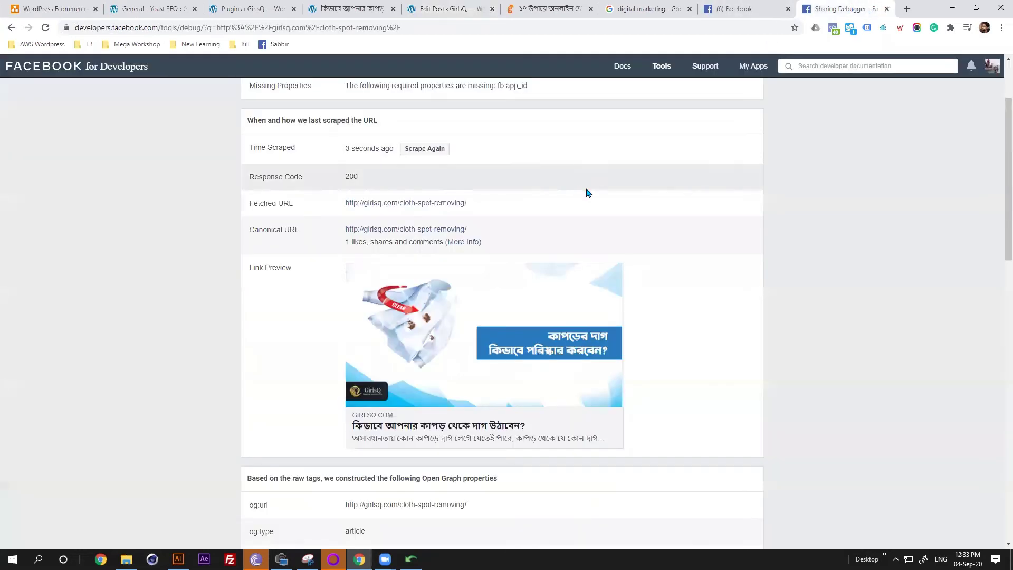
{"action": "scroll", "coordinate": [527, 190], "scroll_direction": "up", "scroll_amount": 2}
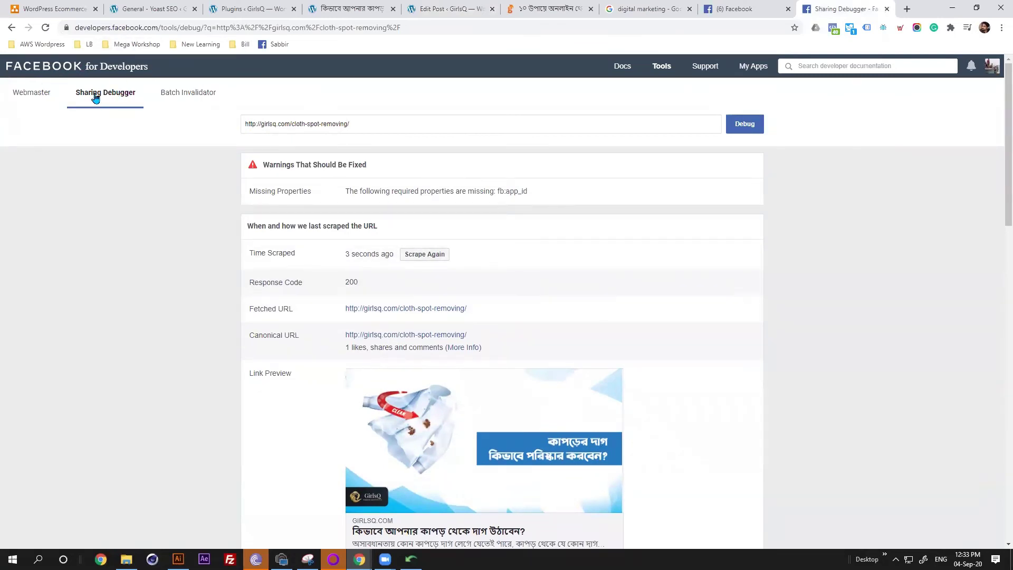
{"action": "left_click", "coordinate": [748, 131]}
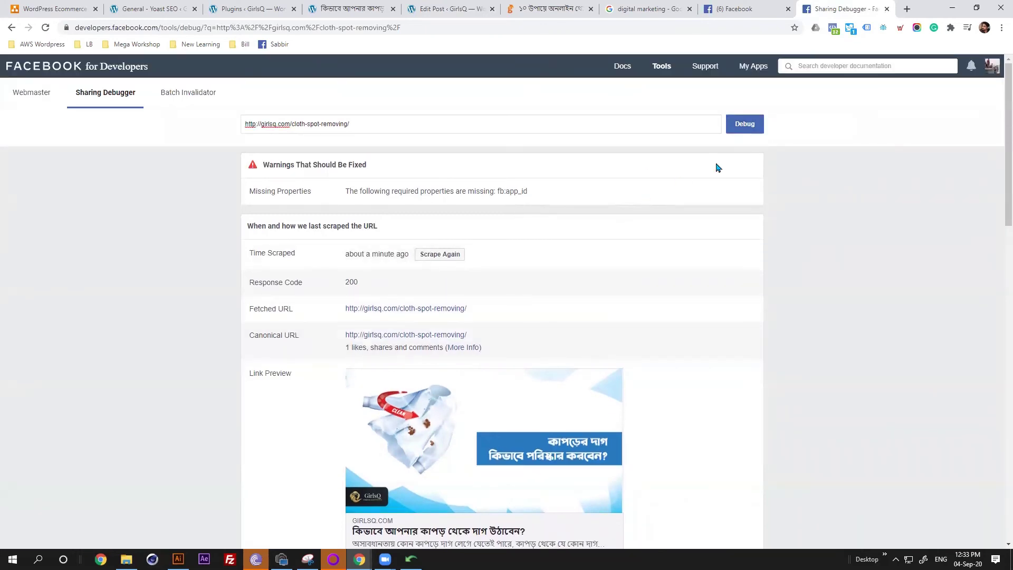
{"action": "left_click", "coordinate": [736, 127]}
{"action": "scroll", "coordinate": [733, 136], "scroll_direction": "down", "scroll_amount": 4}
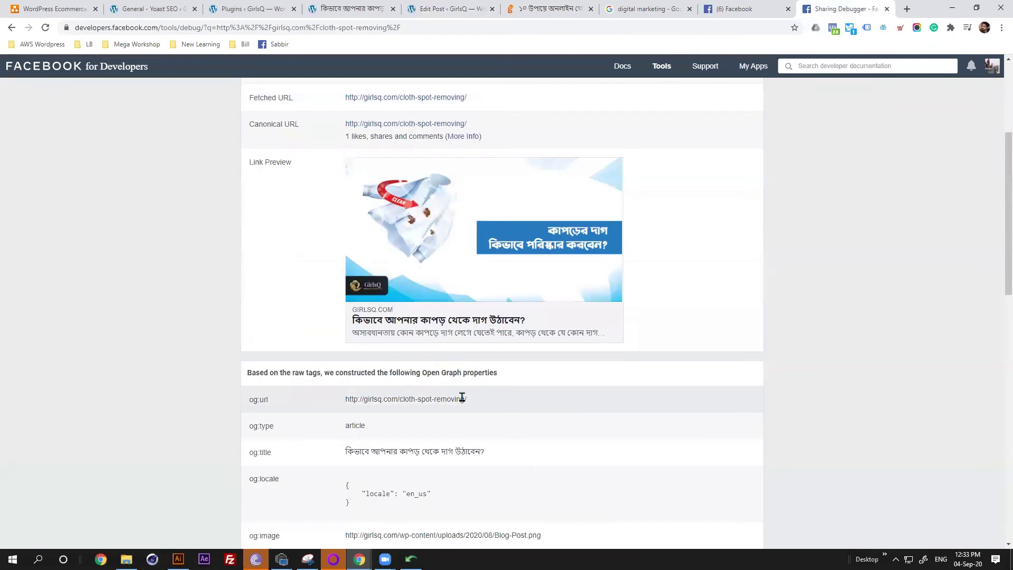
{"action": "scroll", "coordinate": [446, 368], "scroll_direction": "up", "scroll_amount": 5}
- Update the post once more, scrape its URL again in the Sharing Debugger, and check the link preview
{"action": "left_click", "coordinate": [441, 9]}
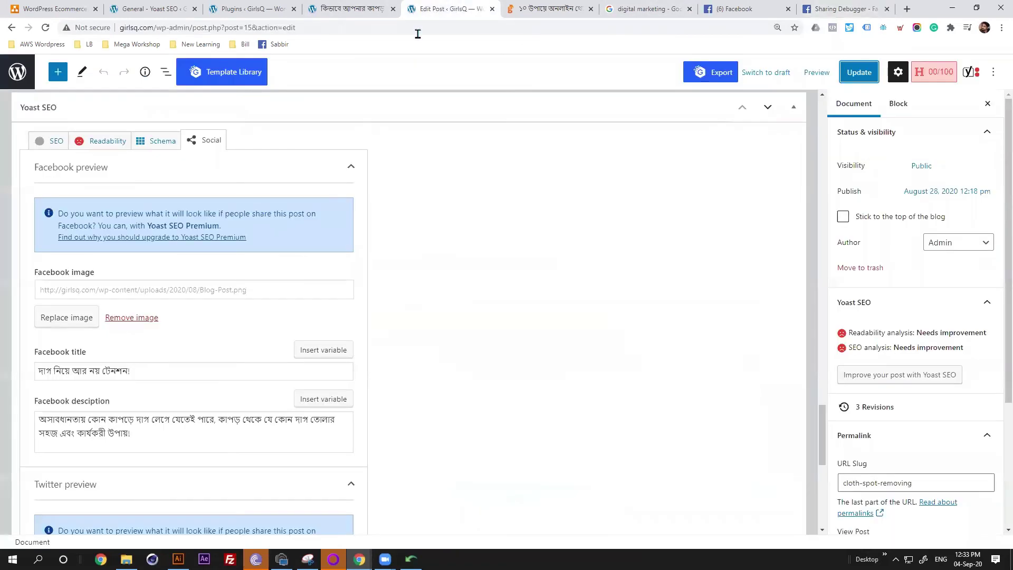
{"action": "left_click", "coordinate": [870, 81]}
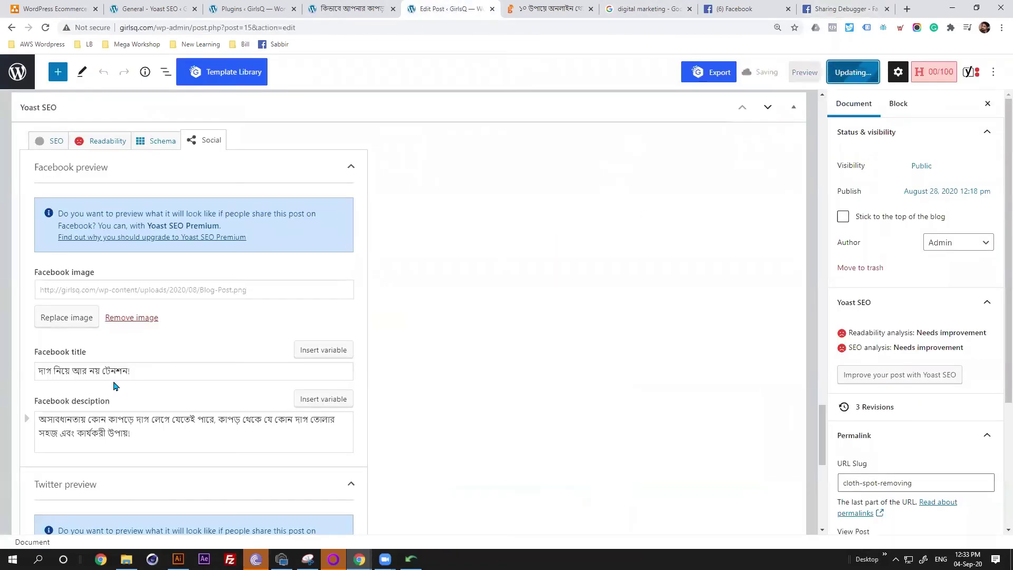
{"action": "left_click", "coordinate": [835, 6]}
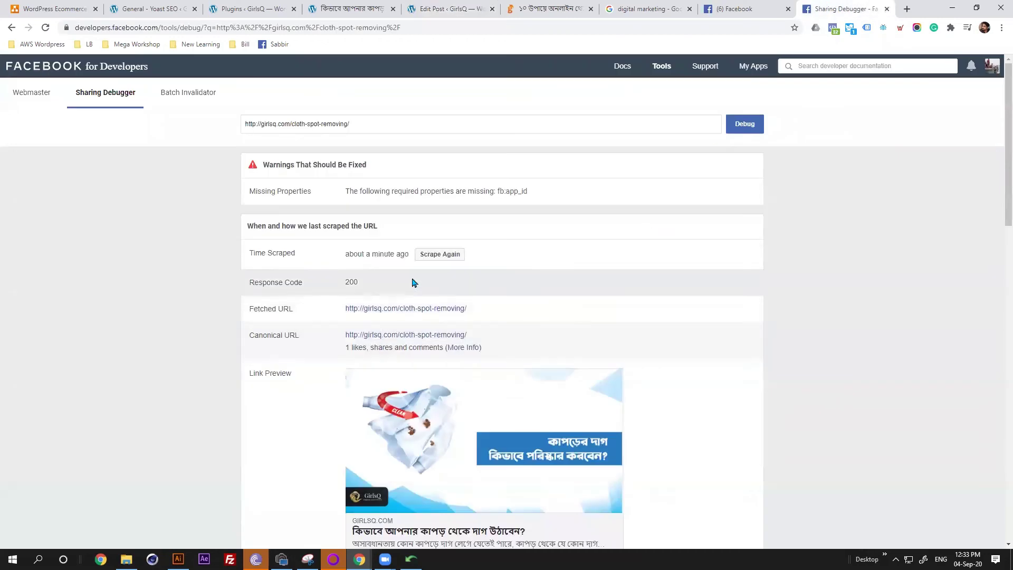
{"action": "left_click", "coordinate": [428, 257]}
{"action": "scroll", "coordinate": [277, 324], "scroll_direction": "down", "scroll_amount": 2}
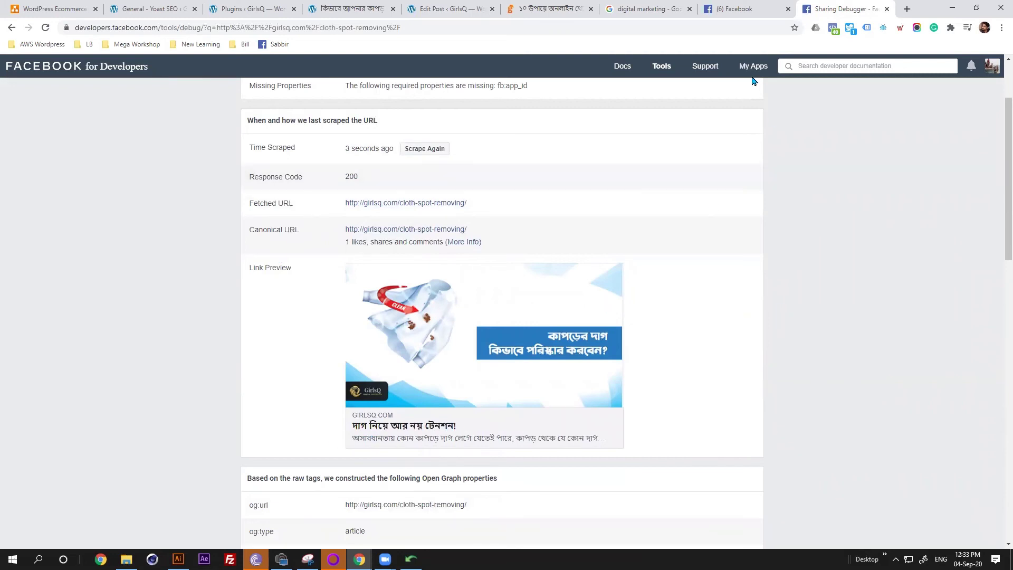
- Close the old Facebook post draft and reload the news feed, discarding the unsaved draft
{"action": "left_click", "coordinate": [746, 8]}
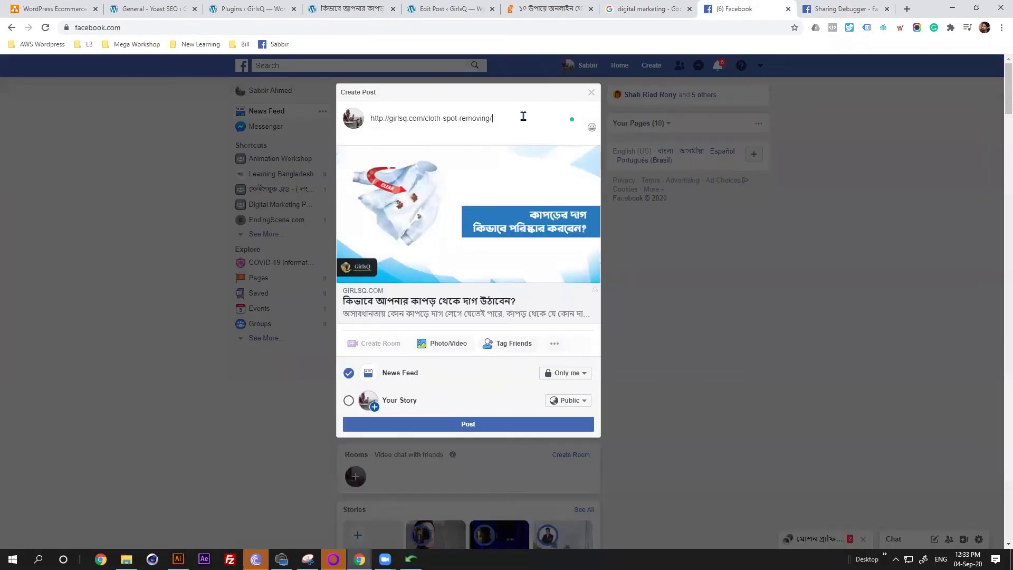
{"action": "left_click", "coordinate": [591, 94]}
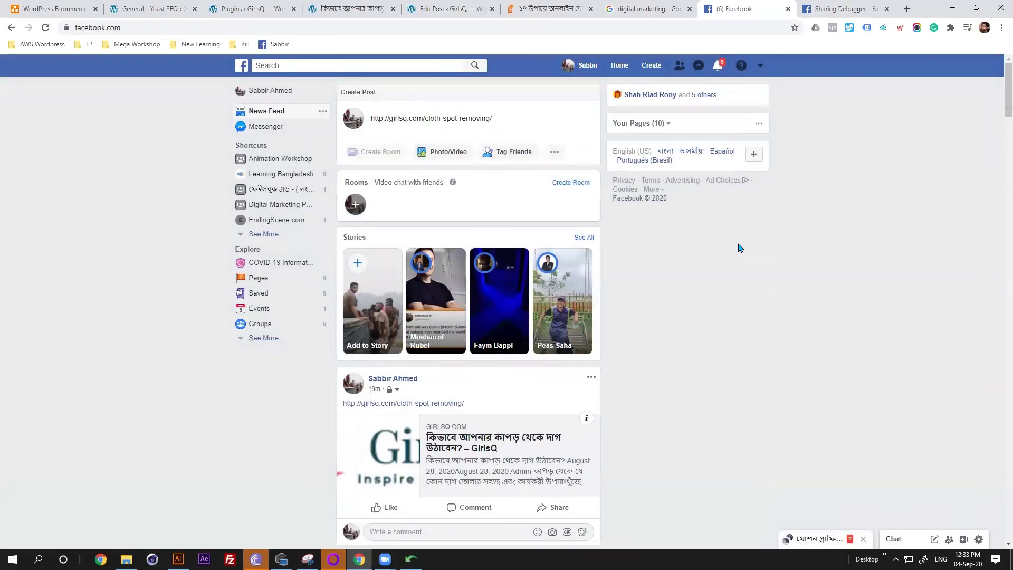
{"action": "key", "text": "F5"}
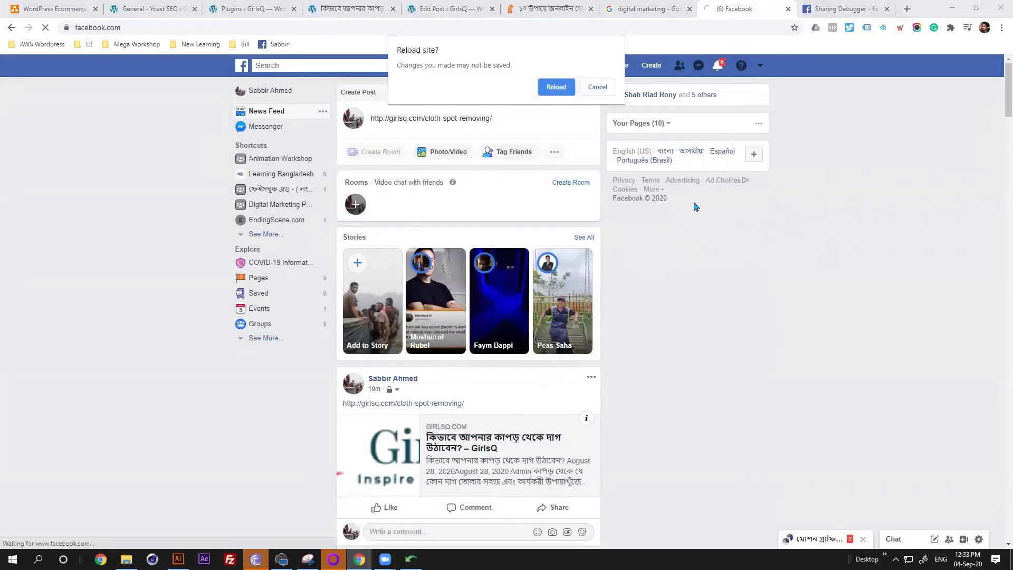
{"action": "left_click", "coordinate": [570, 91]}
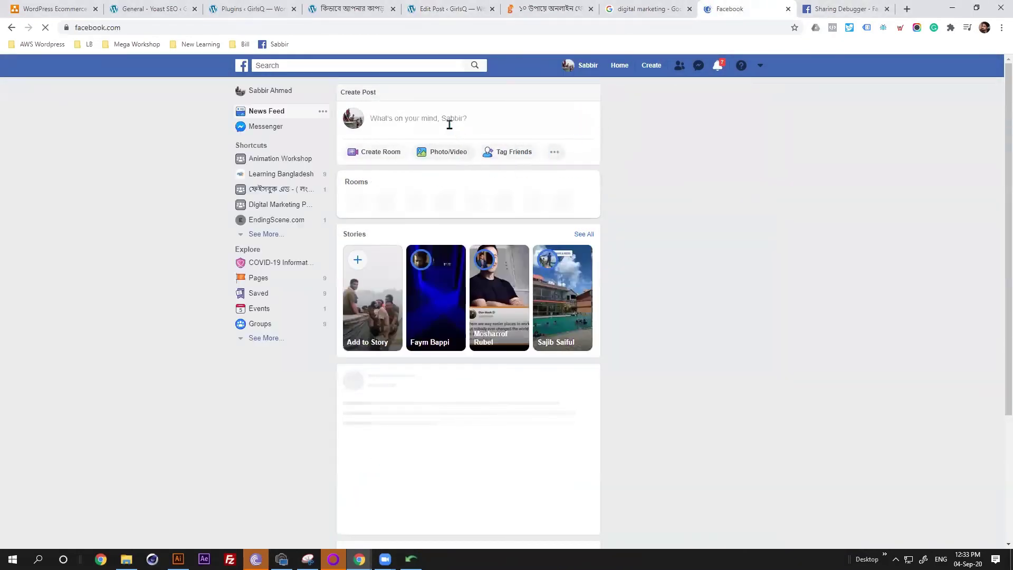
{"action": "left_click", "coordinate": [449, 125]}
{"action": "type", "text": "http://girlsq.com/cloth-spot-removing/"}
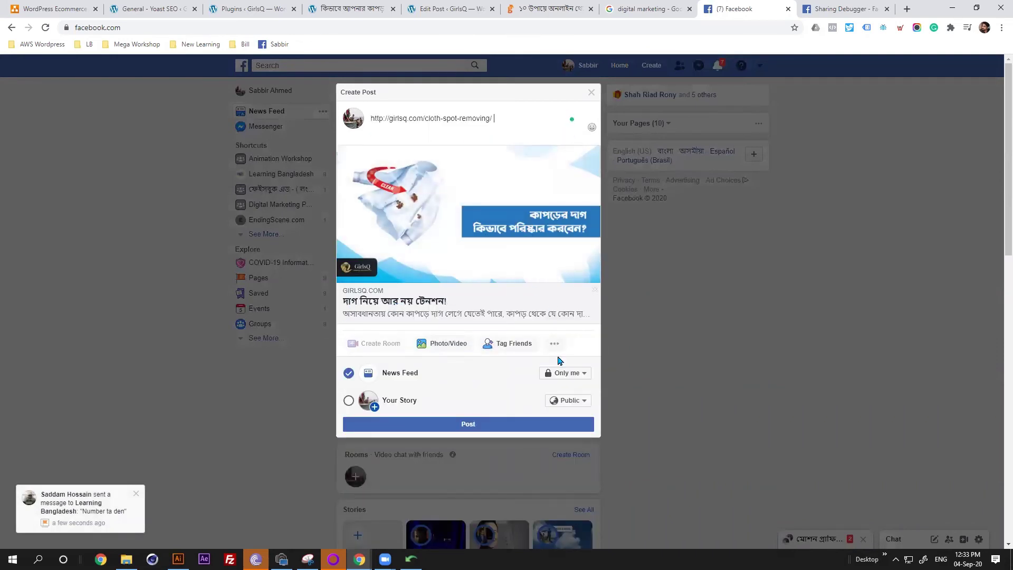
{"action": "left_click", "coordinate": [463, 425]}
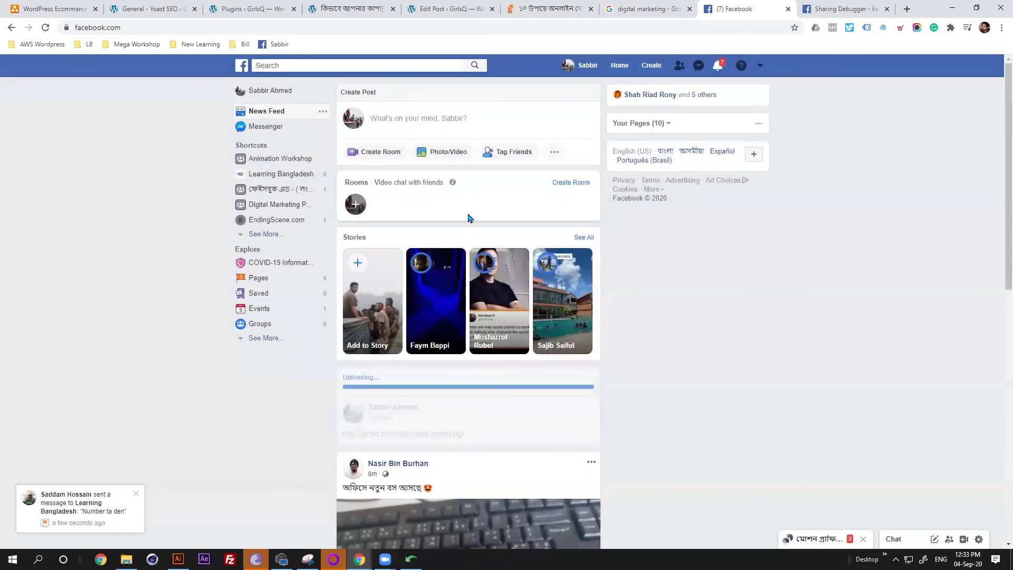
{"action": "scroll", "coordinate": [454, 264], "scroll_direction": "down", "scroll_amount": 3}
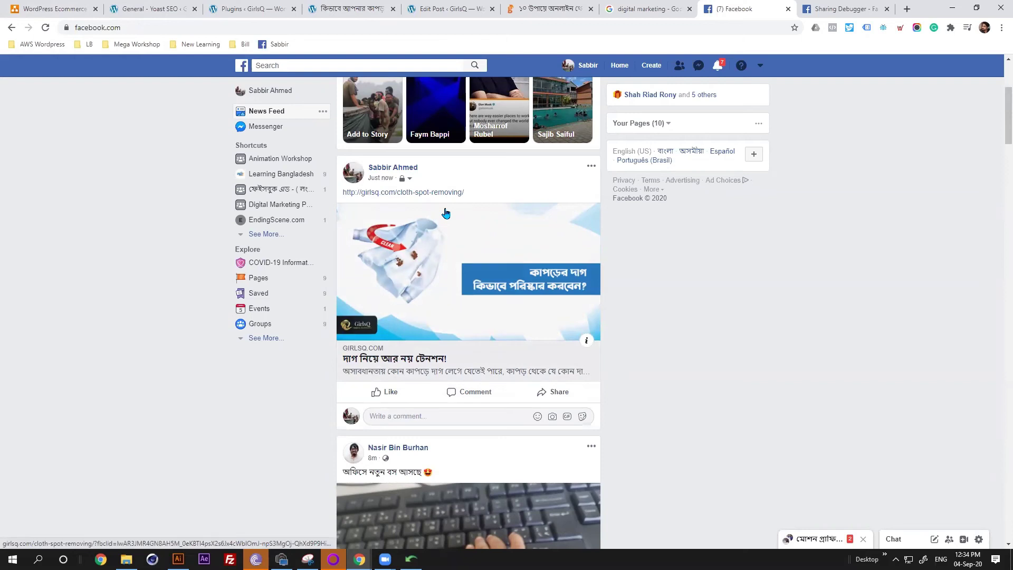
- Switch to the WordPress Plugin diagram in diagrams.net and point out the Ecommerce and Analytics boxes
{"action": "left_click", "coordinate": [51, 4]}
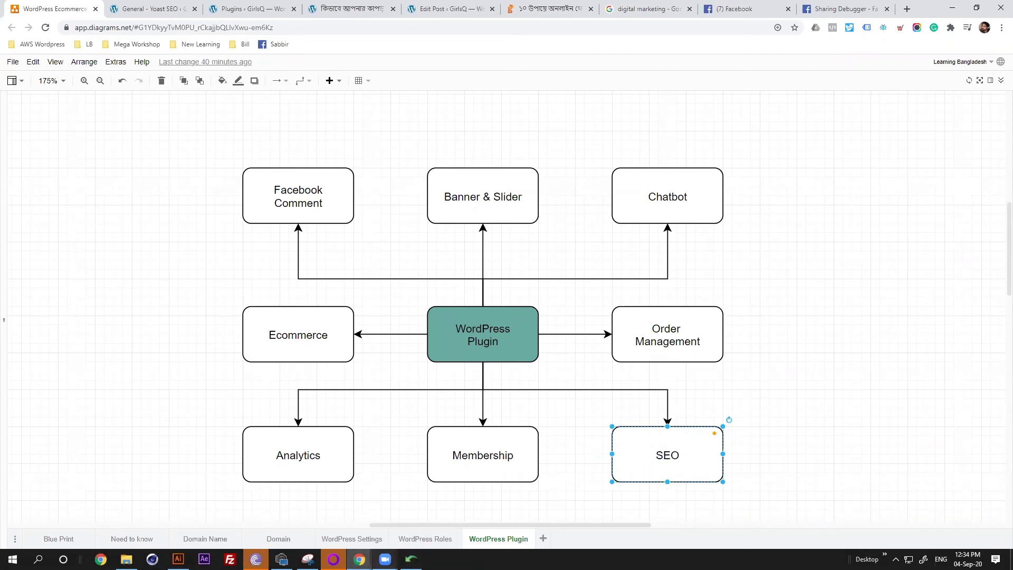
{"action": "left_click", "coordinate": [299, 335]}
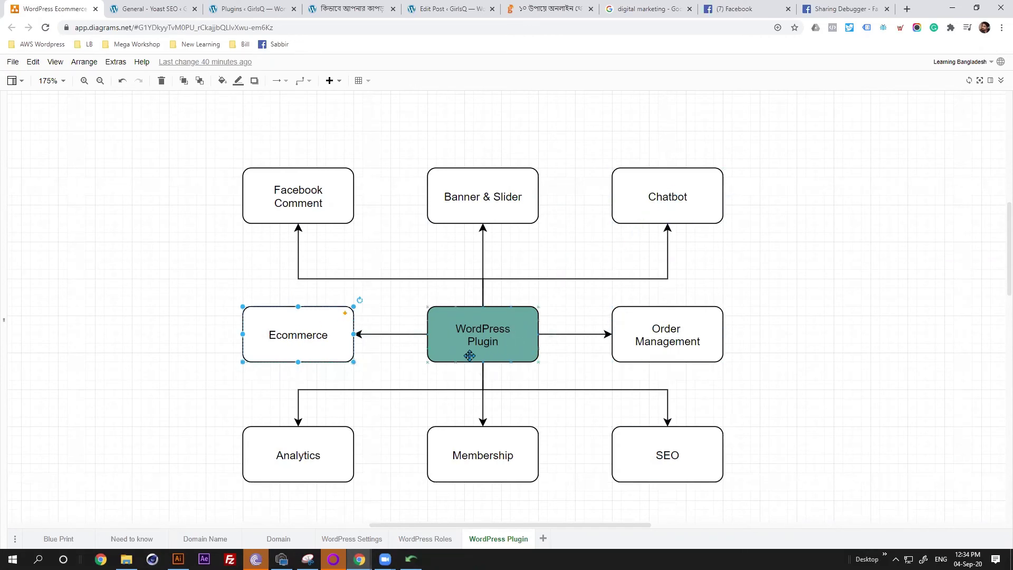
{"action": "left_click", "coordinate": [288, 452]}
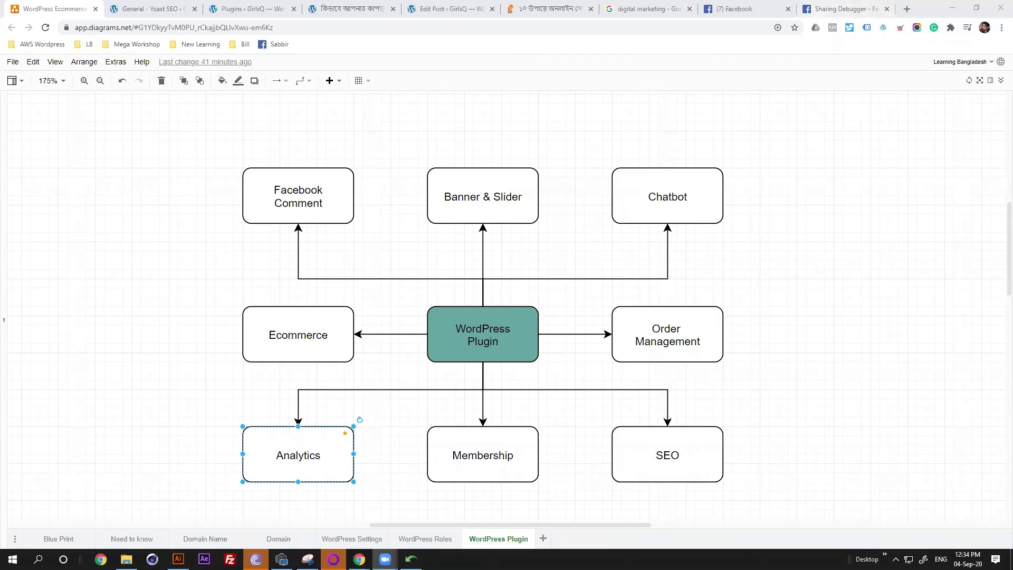
- Open learningbangladesh.com in a new browser tab
{"action": "key", "text": "ctrl+t"}
{"action": "left_click", "coordinate": [333, 25]}
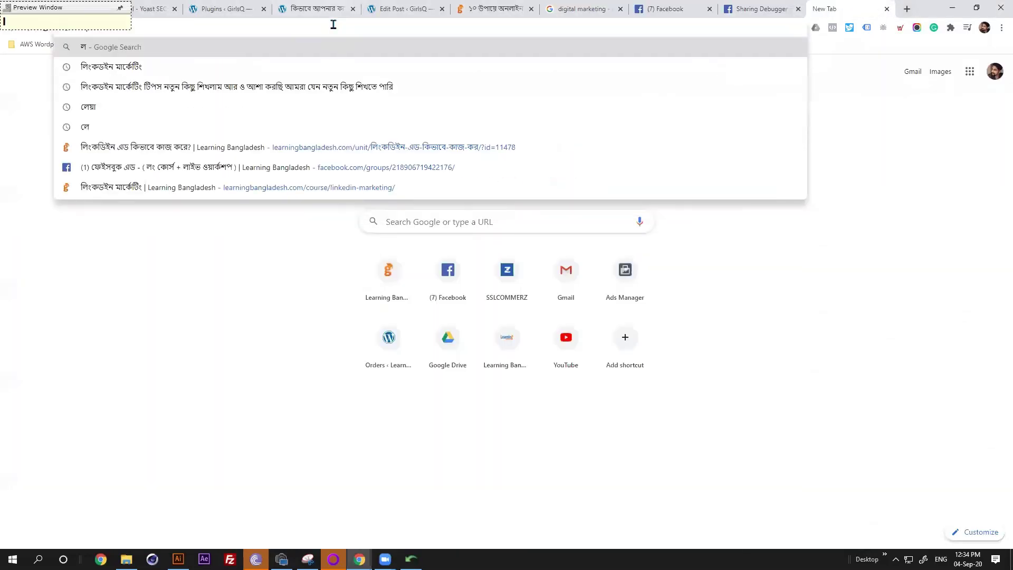
{"action": "type", "text": "lear"}
{"action": "key", "text": "Return"}
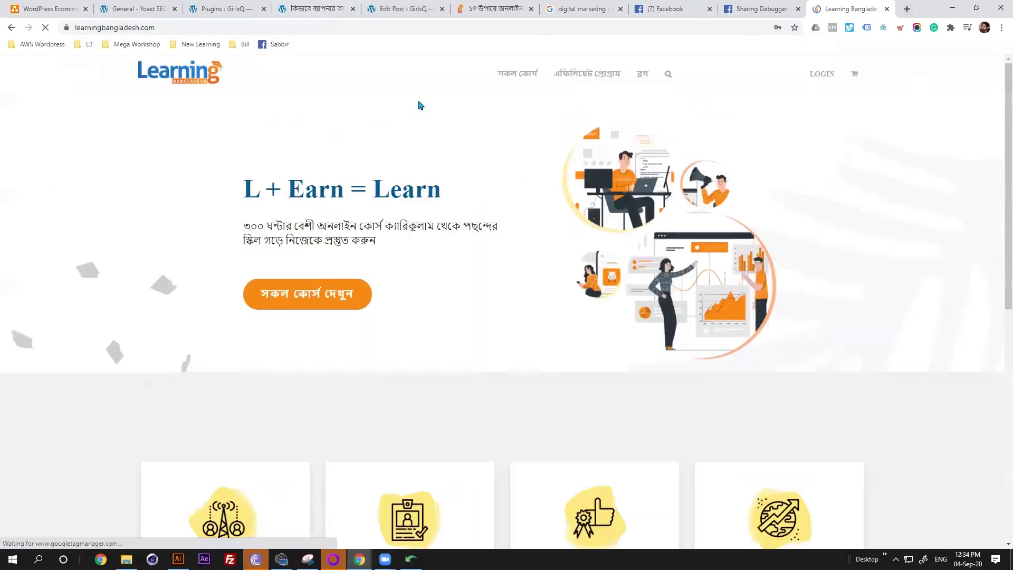
- Find the ওয়ার্ডপ্রেস ইকমার্স সাইট course on the home page and open its page in a separate tab
{"action": "scroll", "coordinate": [406, 158], "scroll_direction": "down", "scroll_amount": 8}
{"action": "scroll", "coordinate": [402, 164], "scroll_direction": "down", "scroll_amount": 8}
{"action": "right_click", "coordinate": [695, 257]}
{"action": "left_click", "coordinate": [695, 254]}
{"action": "scroll", "coordinate": [748, 279], "scroll_direction": "up", "scroll_amount": 1}
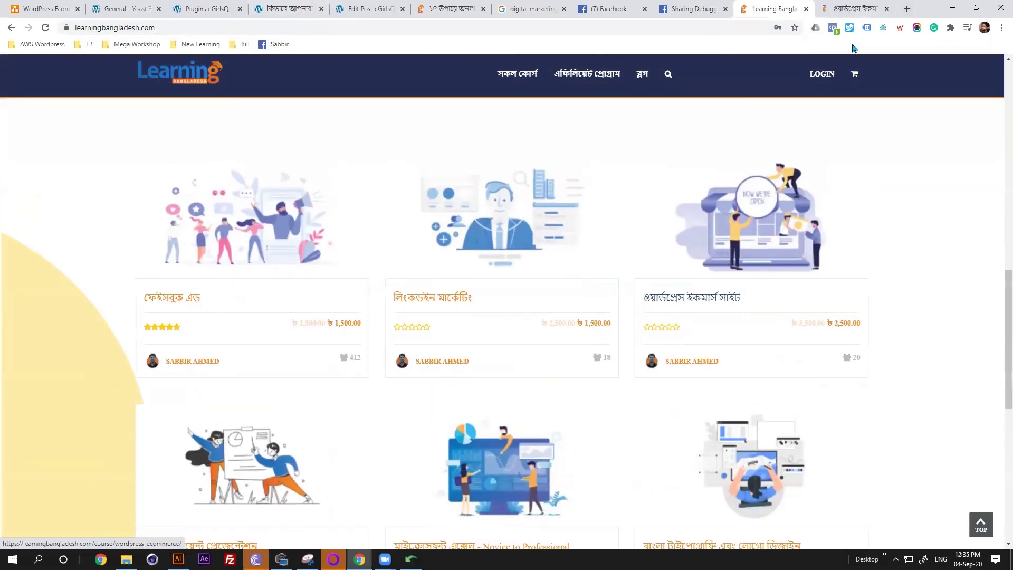
{"action": "left_click", "coordinate": [851, 9]}
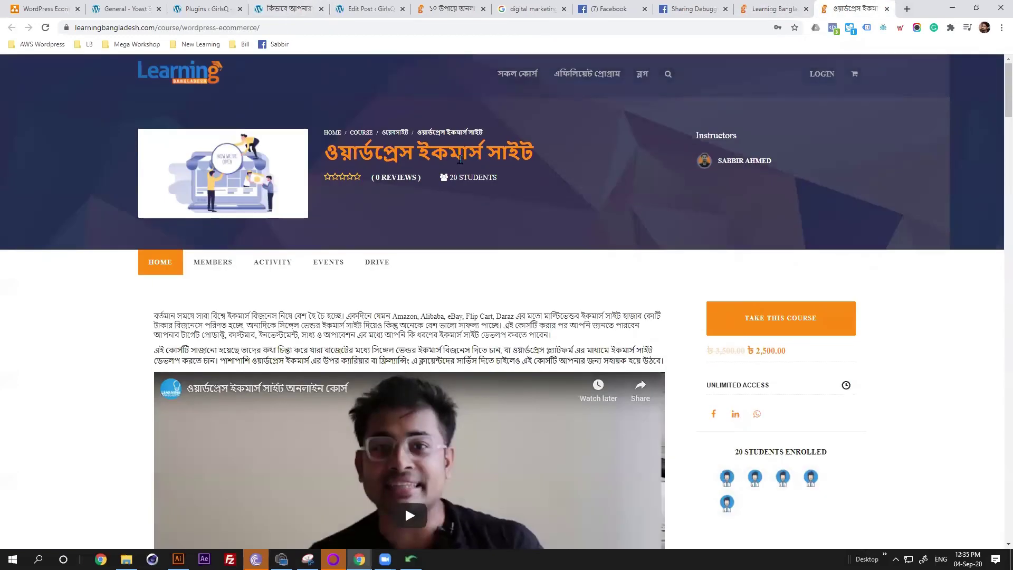
- Look through the WordPress ecommerce course description and its full lesson list, and return to the page's beginning
{"action": "scroll", "coordinate": [621, 231], "scroll_direction": "down", "scroll_amount": 15}
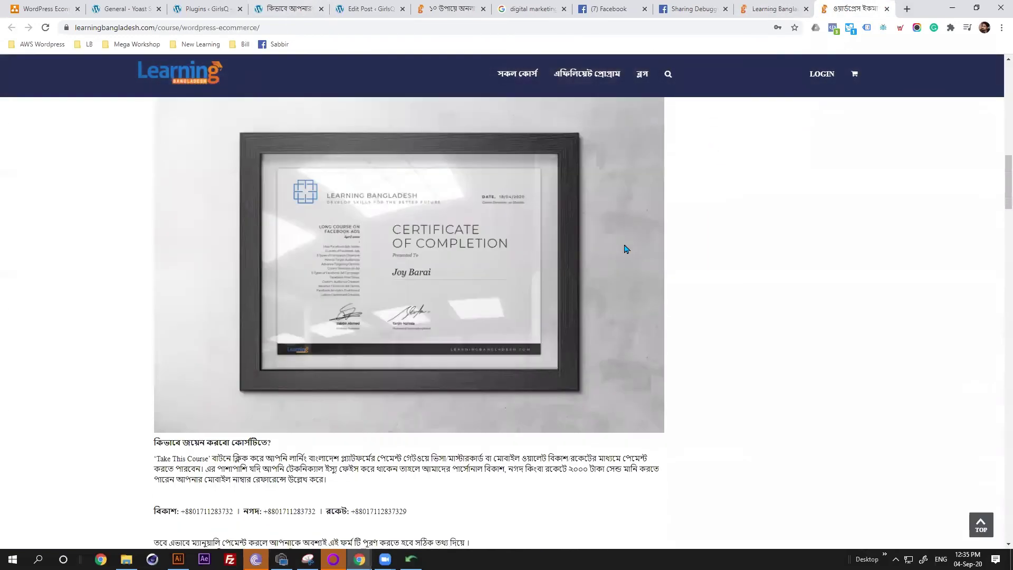
{"action": "scroll", "coordinate": [624, 249], "scroll_direction": "down", "scroll_amount": 12}
{"action": "scroll", "coordinate": [278, 389], "scroll_direction": "down", "scroll_amount": 4}
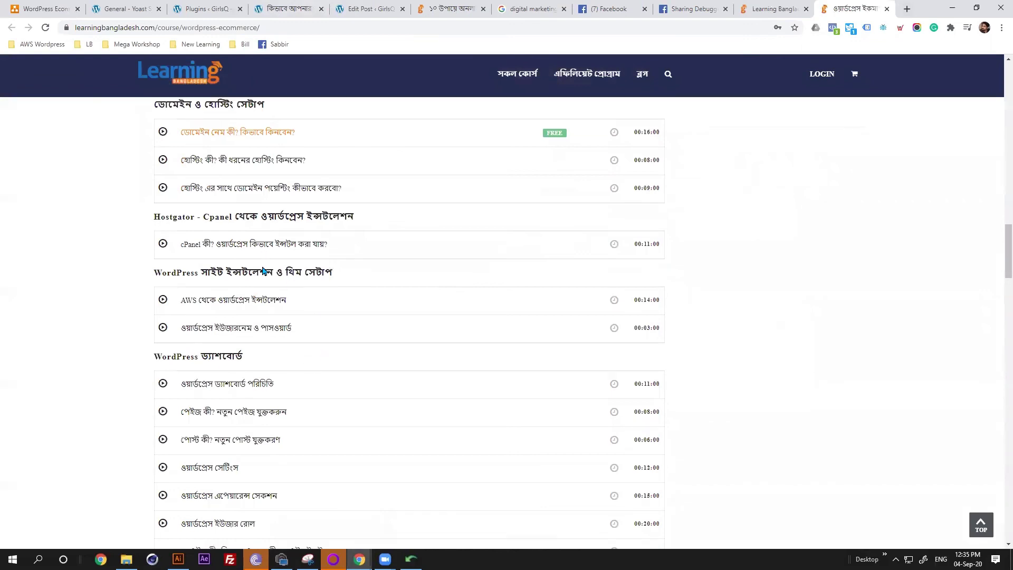
{"action": "scroll", "coordinate": [274, 228], "scroll_direction": "down", "scroll_amount": 20}
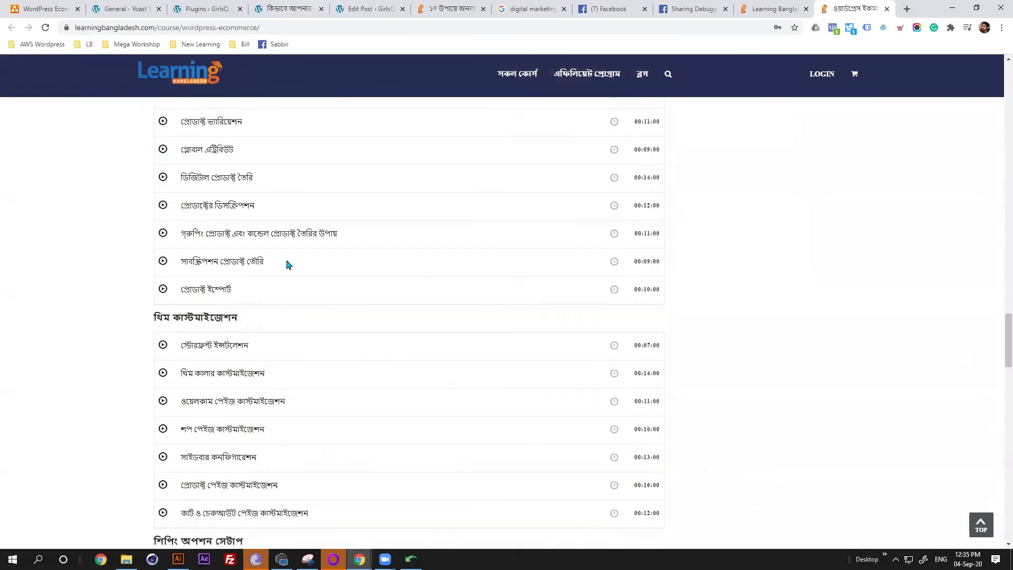
{"action": "scroll", "coordinate": [292, 272], "scroll_direction": "down", "scroll_amount": 11}
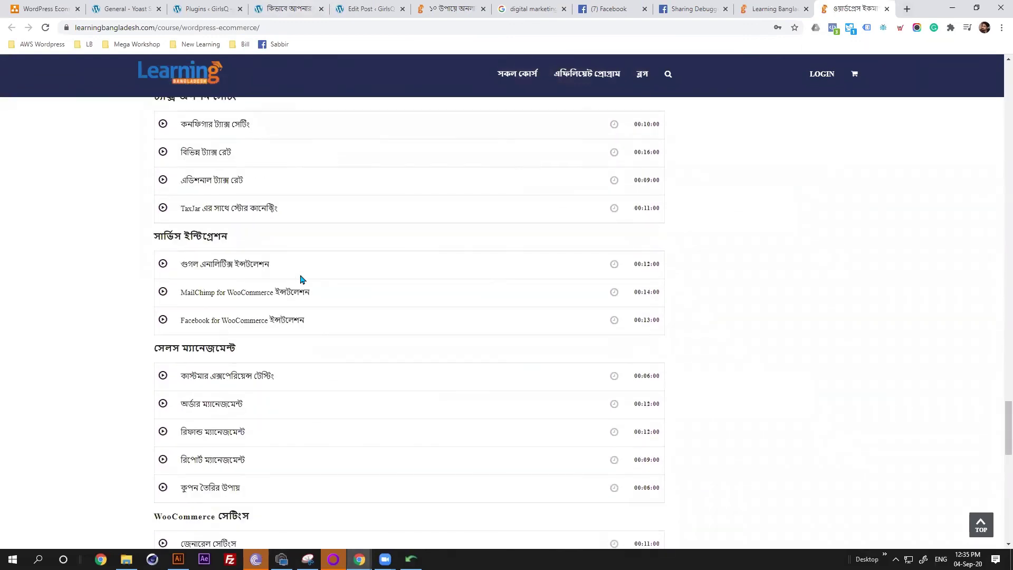
{"action": "scroll", "coordinate": [386, 264], "scroll_direction": "down", "scroll_amount": 2}
{"action": "left_click_drag", "start_coordinate": [1003, 480], "coordinate": [997, 85]}
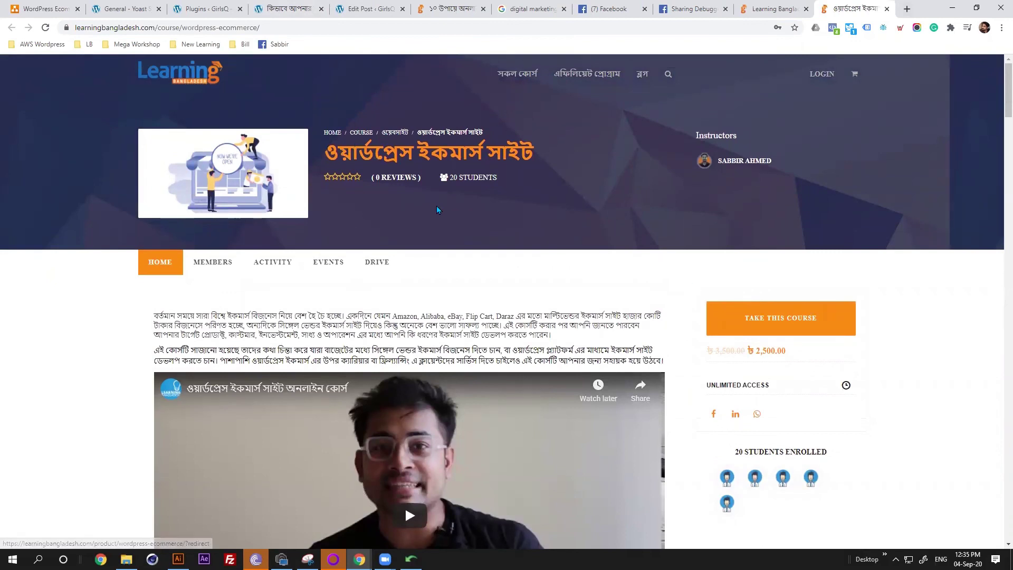
- Go back to the Learning Bangladesh home page and open the মেগা ওয়ার্কশপ - অনলাইন বিজনেস সেটাপ course
{"action": "left_click", "coordinate": [188, 79]}
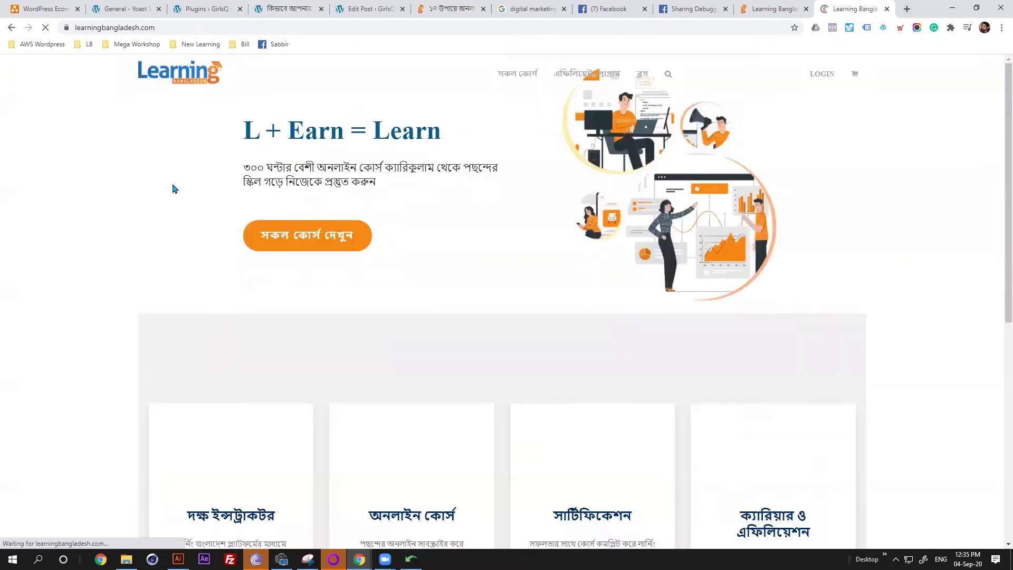
{"action": "scroll", "coordinate": [174, 188], "scroll_direction": "down", "scroll_amount": 7}
{"action": "scroll", "coordinate": [177, 188], "scroll_direction": "down", "scroll_amount": 10}
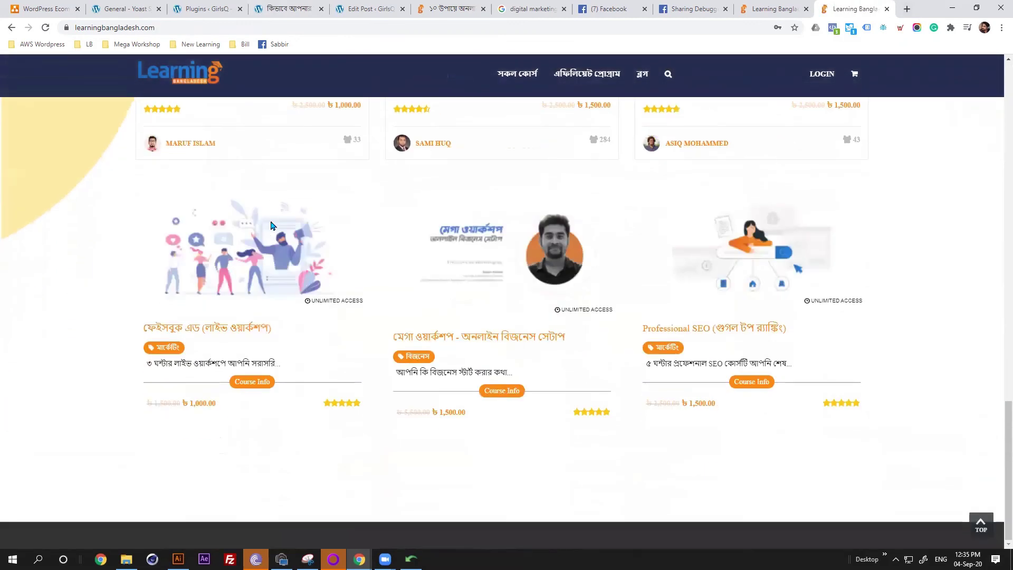
{"action": "left_click", "coordinate": [450, 345]}
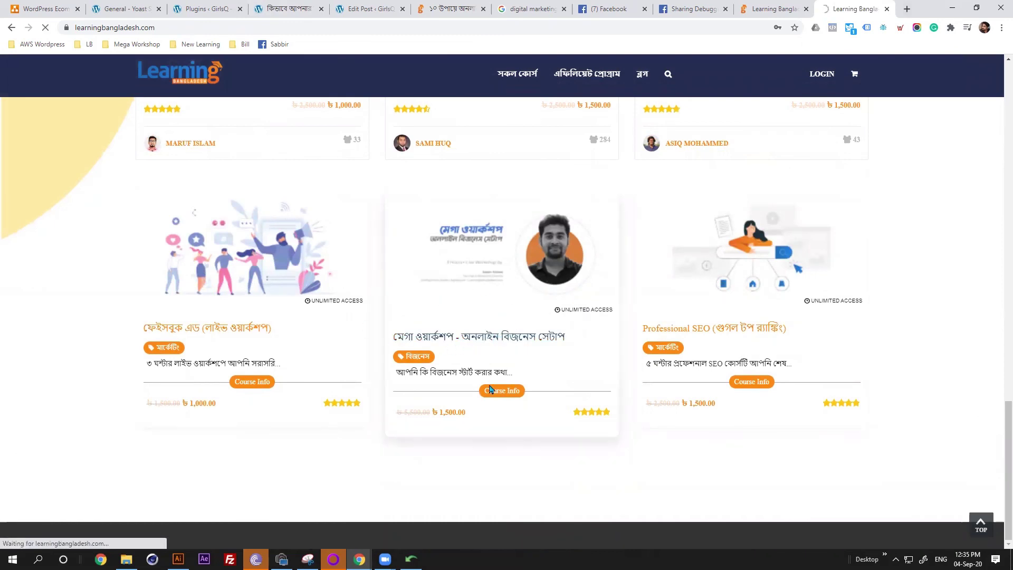
{"action": "left_click", "coordinate": [501, 343]}
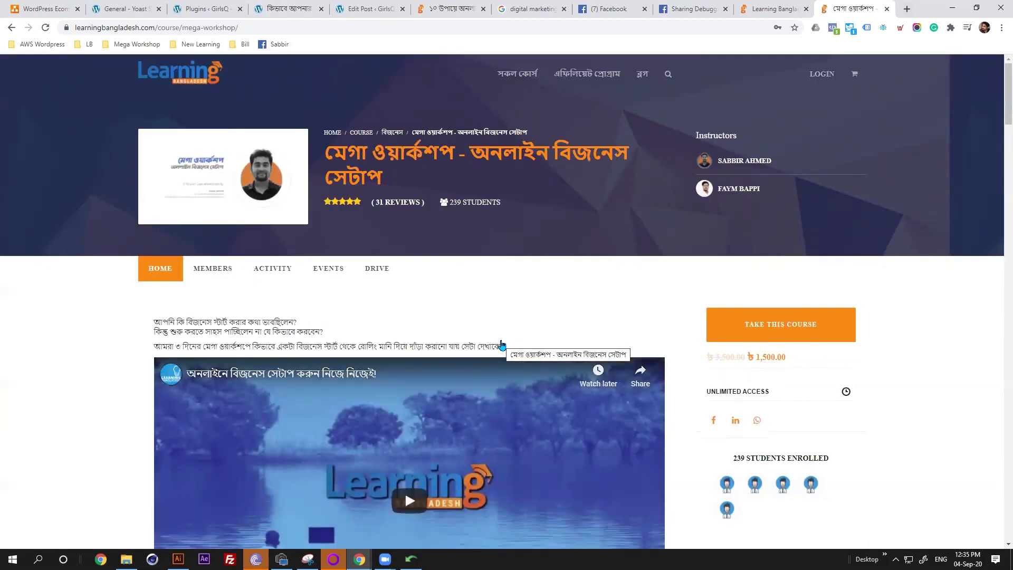
- Review the mega workshop's three-day outline, highlighting the second-day and third-day topic titles, and return to the GirlsQ cloth-spot-removing post
{"action": "scroll", "coordinate": [502, 283], "scroll_direction": "down", "scroll_amount": 3}
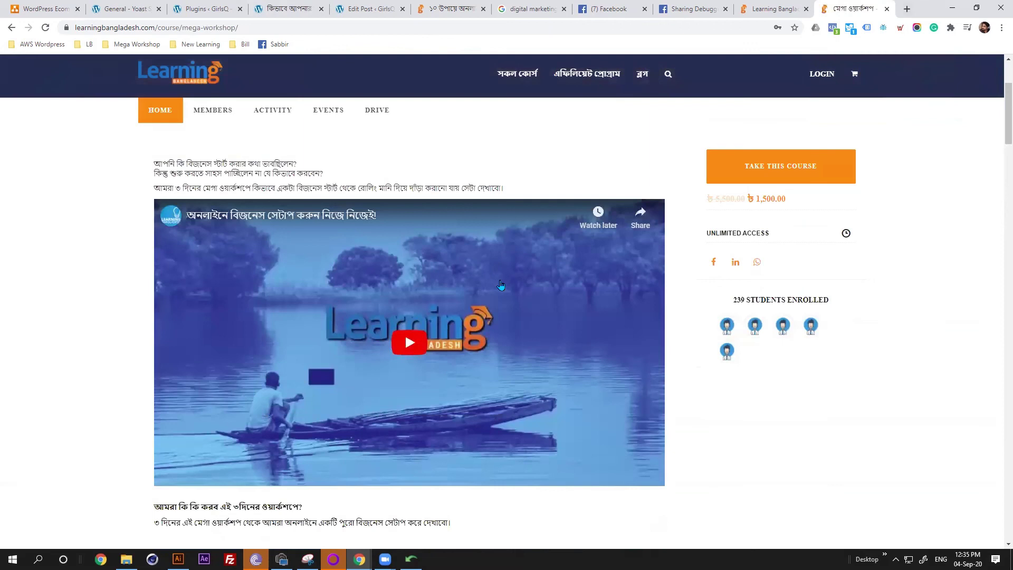
{"action": "scroll", "coordinate": [503, 287], "scroll_direction": "down", "scroll_amount": 3}
{"action": "scroll", "coordinate": [503, 290], "scroll_direction": "down", "scroll_amount": 3}
{"action": "left_click_drag", "start_coordinate": [205, 365], "coordinate": [420, 364]}
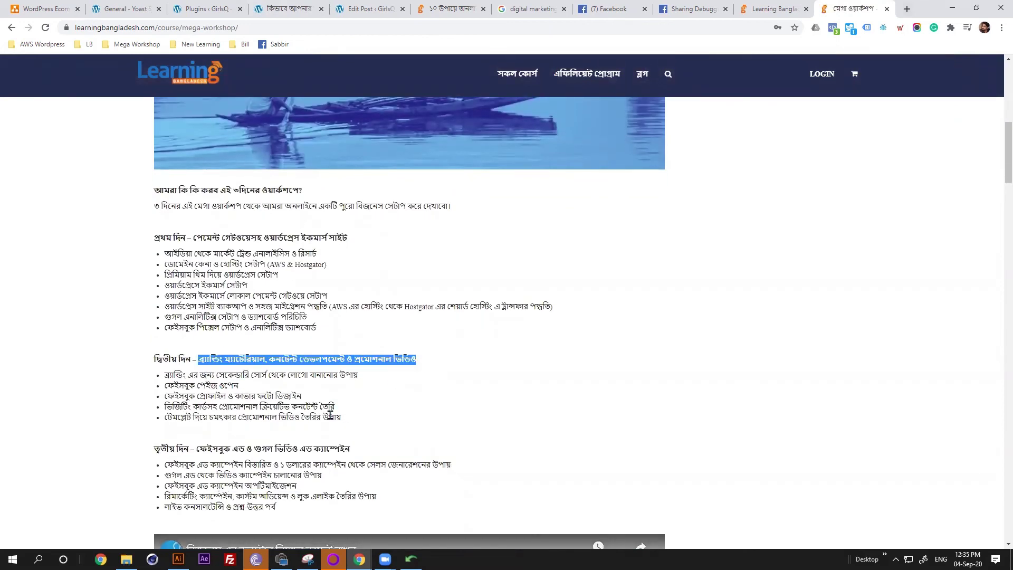
{"action": "scroll", "coordinate": [330, 415], "scroll_direction": "down", "scroll_amount": 1}
{"action": "left_click_drag", "start_coordinate": [194, 396], "coordinate": [368, 396]}
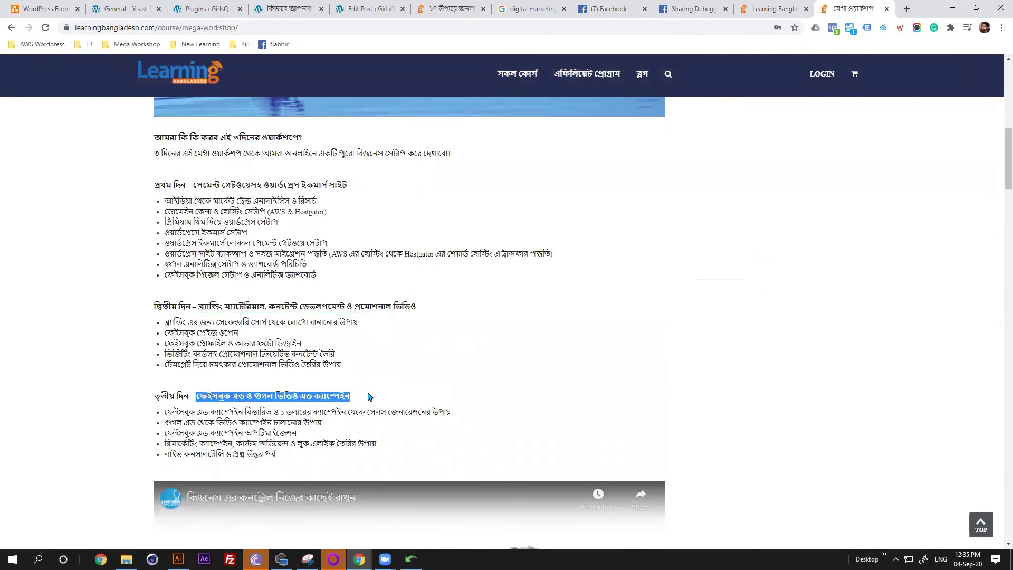
{"action": "left_click", "coordinate": [378, 399]}
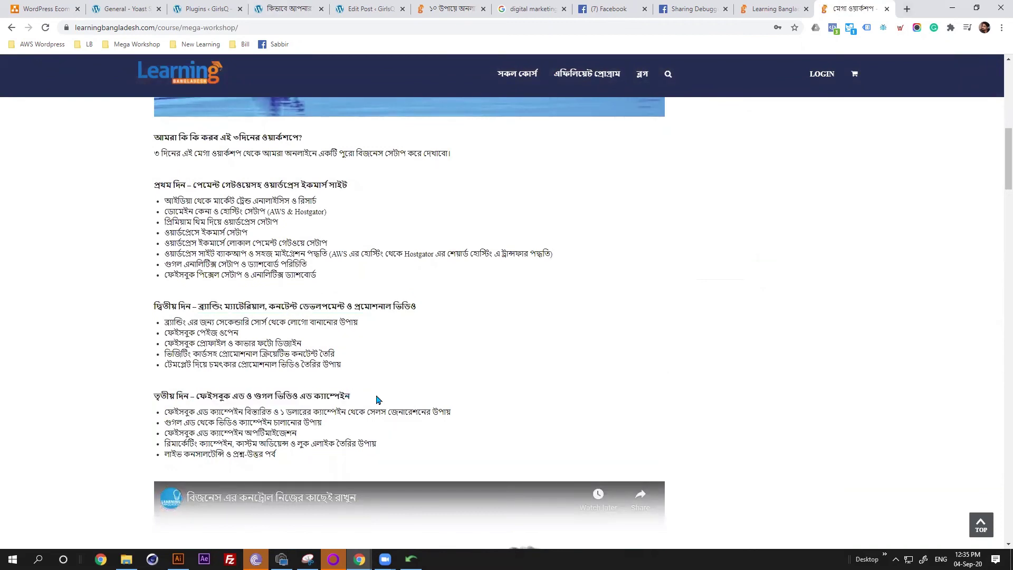
{"action": "scroll", "coordinate": [377, 338], "scroll_direction": "up", "scroll_amount": 10}
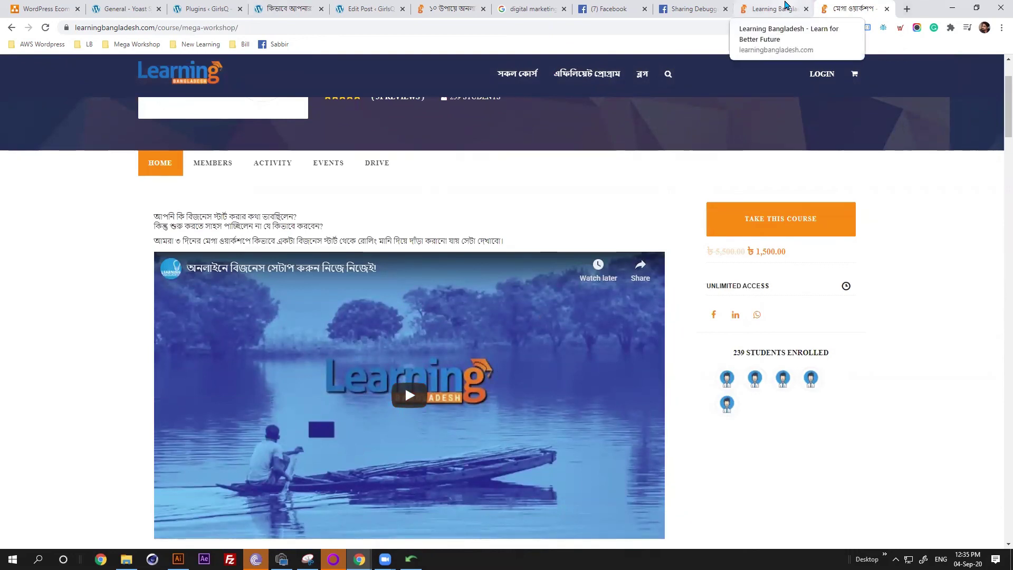
{"action": "left_click", "coordinate": [285, 8]}
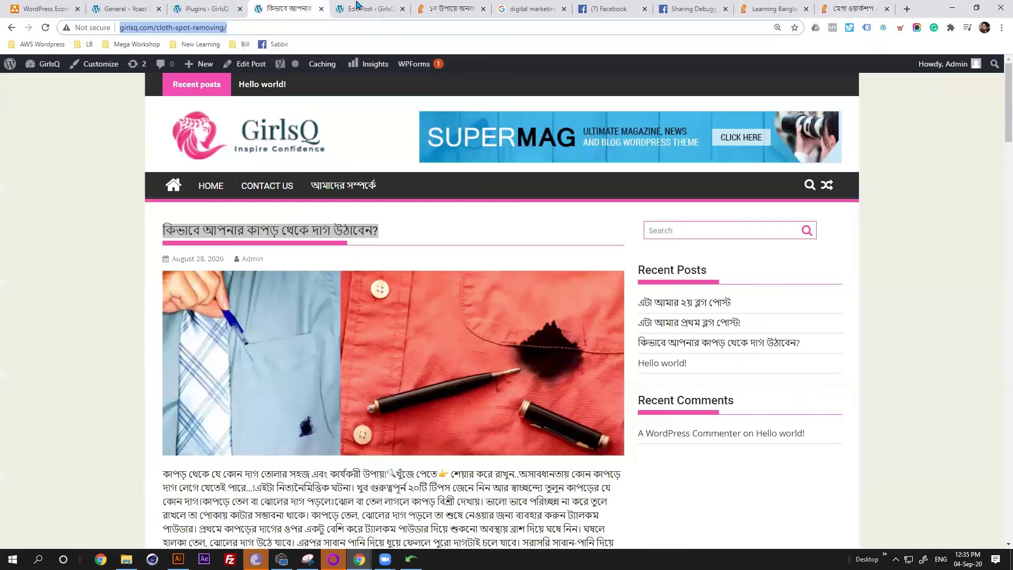